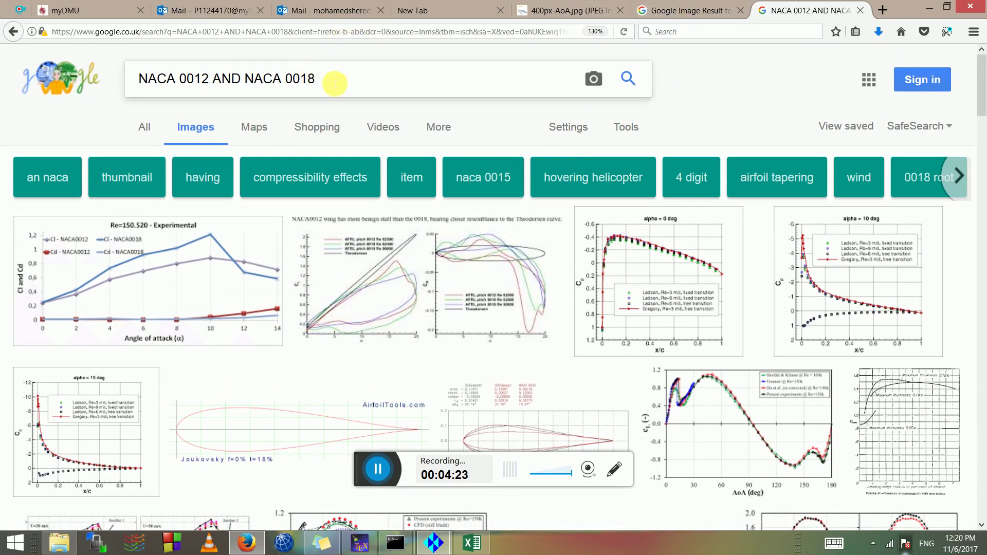
Step: Replace the image search query with "NACA AIRFOIL EQUATION" and run the search
{"action": "left_click_drag", "start_coordinate": [335, 83], "coordinate": [116, 64]}
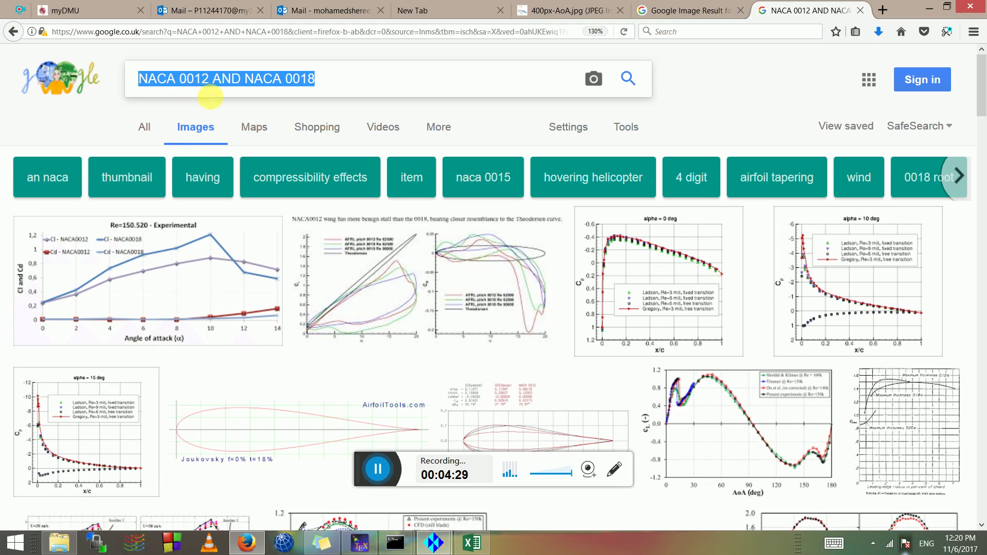
{"action": "type", "text": "NA"}
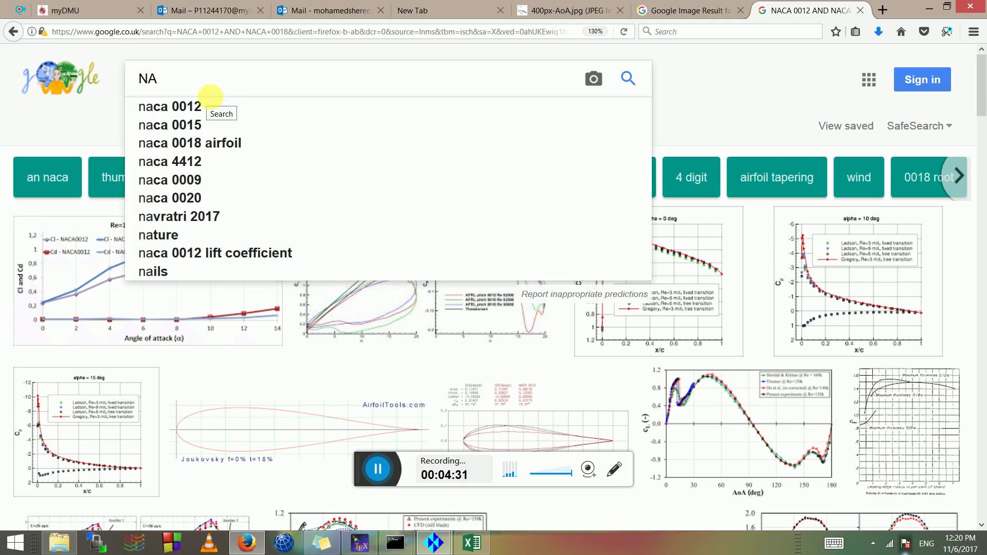
{"action": "type", "text": "CA AIRFOIL"}
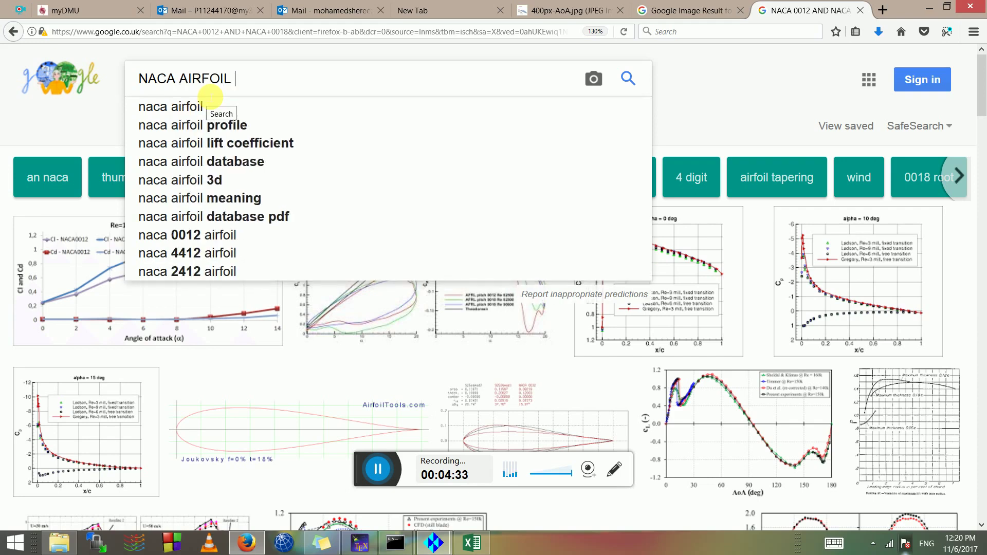
{"action": "type", "text": " E"}
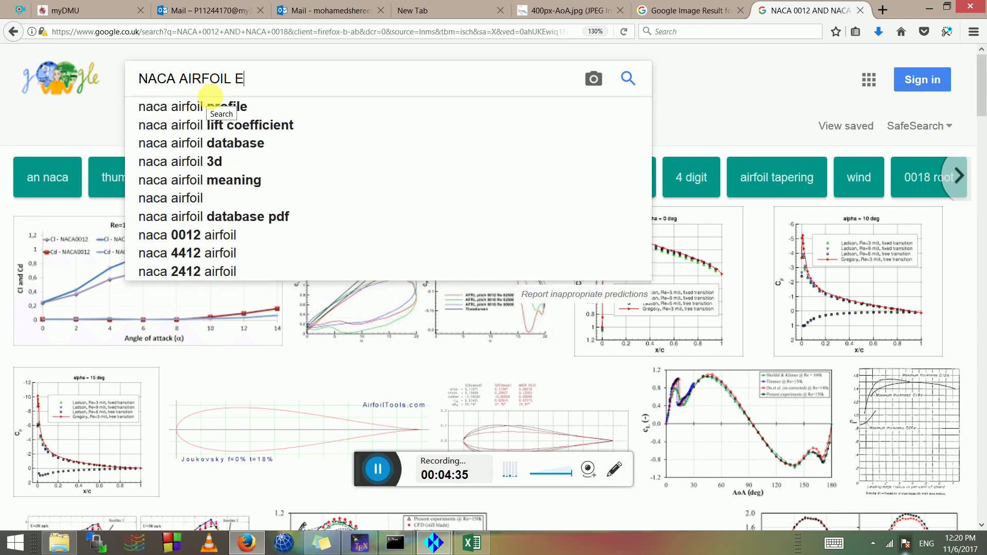
{"action": "type", "text": "QUATION"}
{"action": "key", "text": "Return"}
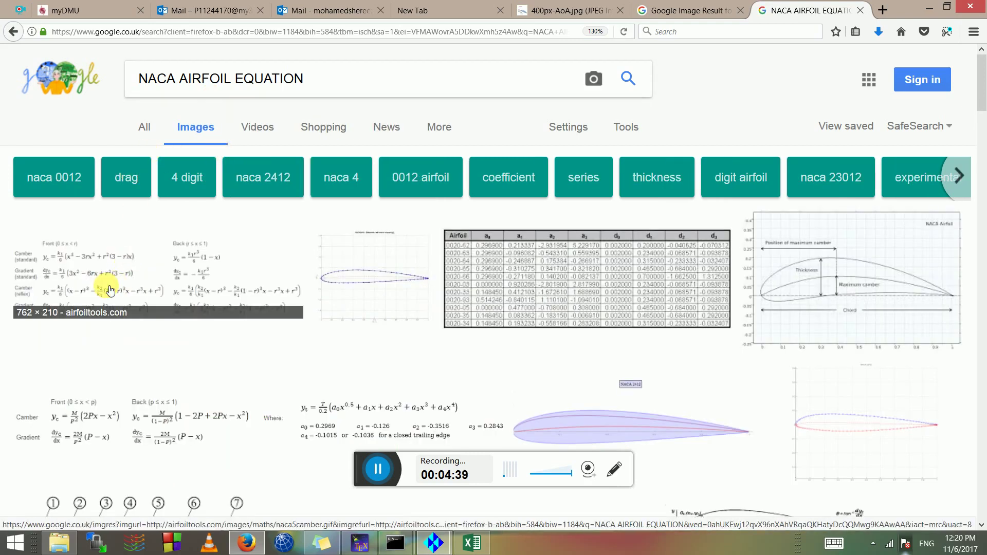
Step: Preview the airfoiltools.com camber line equations image and browse the neighbouring NACA airfoil image results
{"action": "left_click", "coordinate": [110, 290]}
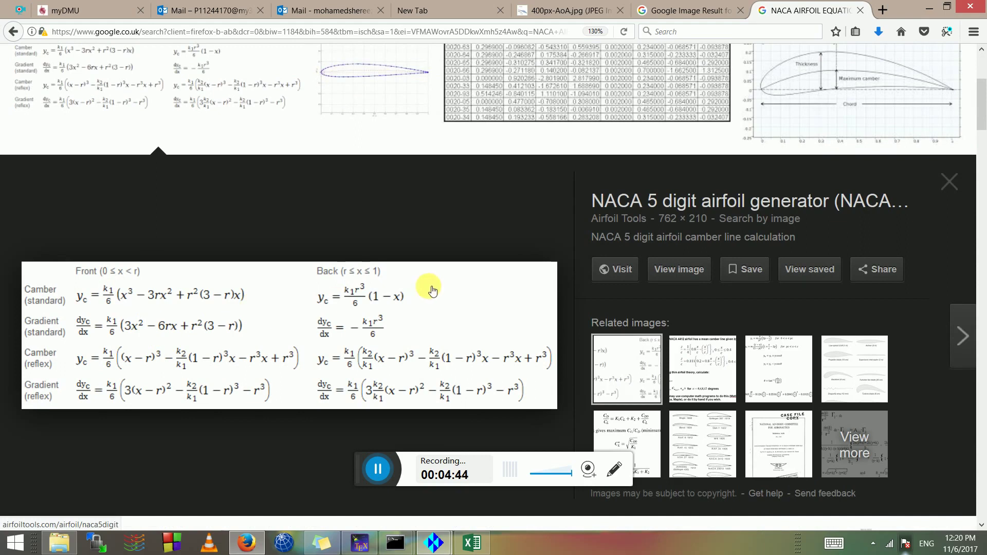
{"action": "key", "text": "Escape"}
{"action": "scroll", "coordinate": [277, 257], "scroll_direction": "up", "scroll_amount": 4}
{"action": "left_click", "coordinate": [237, 278]}
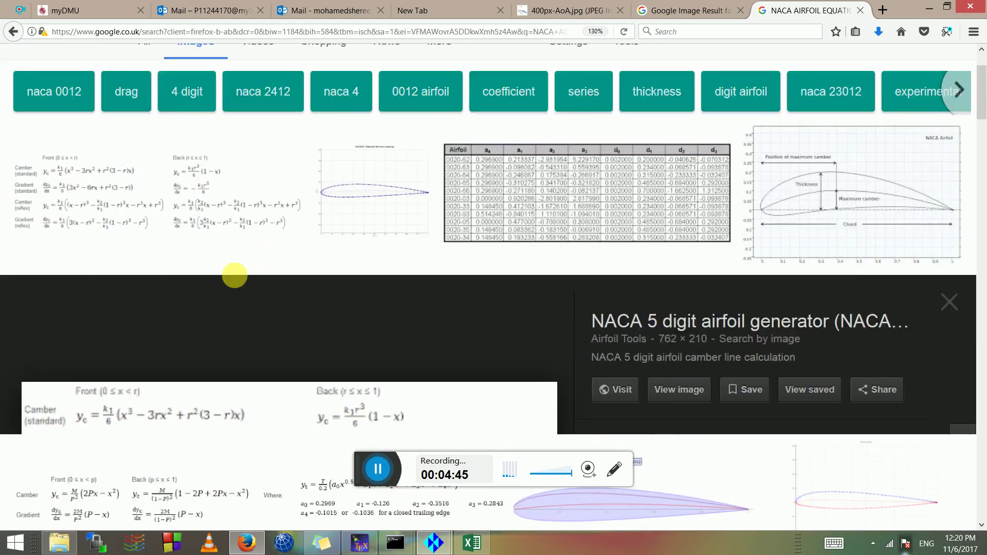
{"action": "key", "text": "Escape"}
{"action": "scroll", "coordinate": [260, 287], "scroll_direction": "down", "scroll_amount": 2}
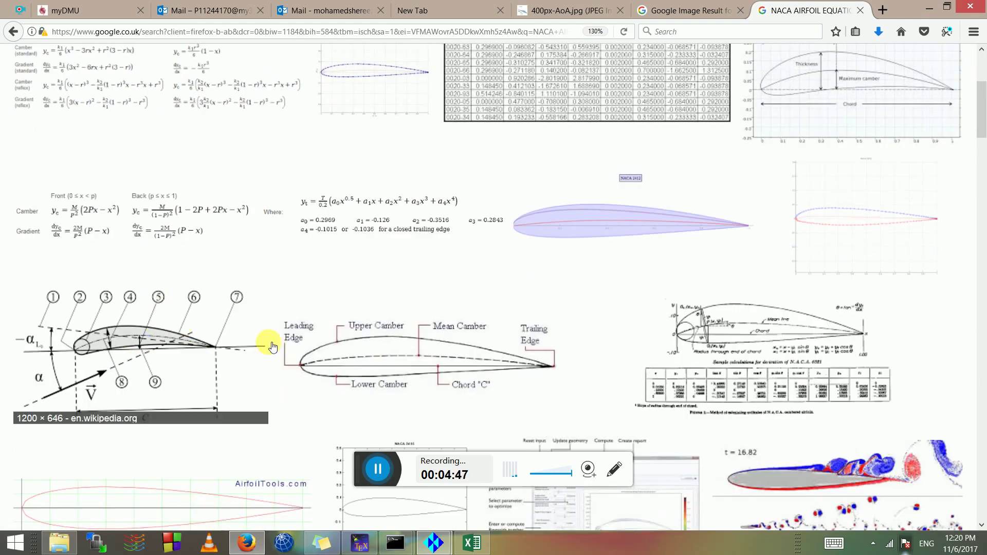
{"action": "scroll", "coordinate": [402, 255], "scroll_direction": "up", "scroll_amount": 4}
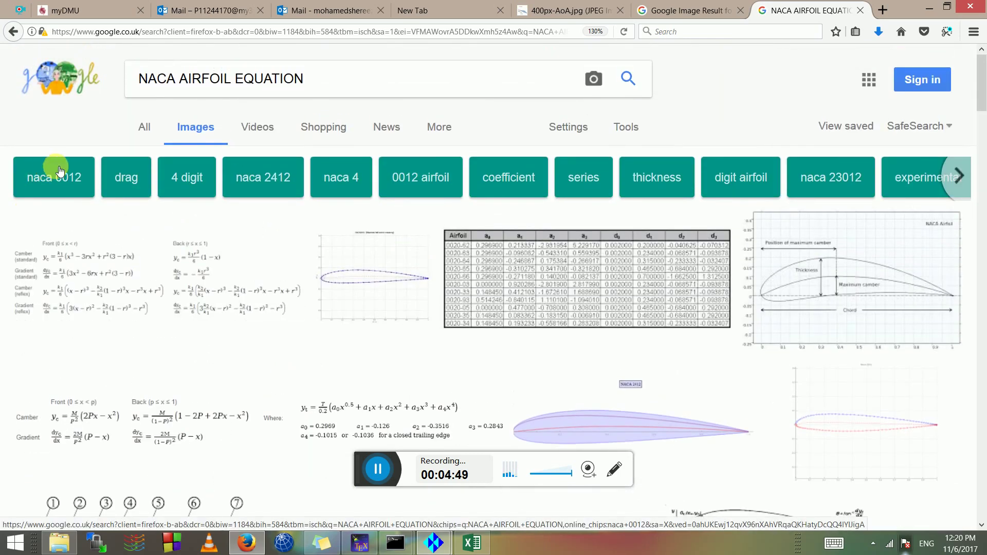
Step: Switch to all web results for the query and open Airfoil Tools' NACA 4 digit airfoil generator
{"action": "left_click", "coordinate": [146, 129]}
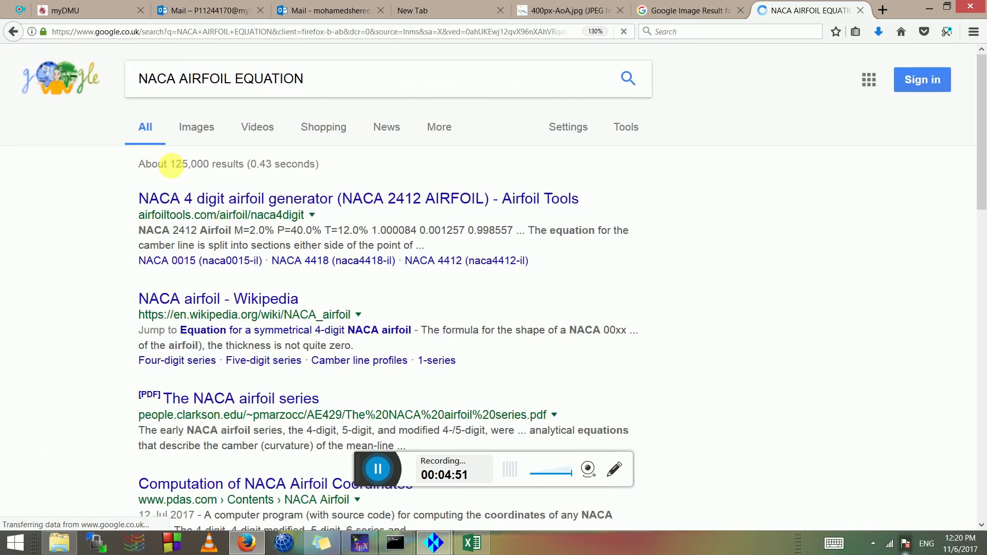
{"action": "left_click", "coordinate": [258, 200]}
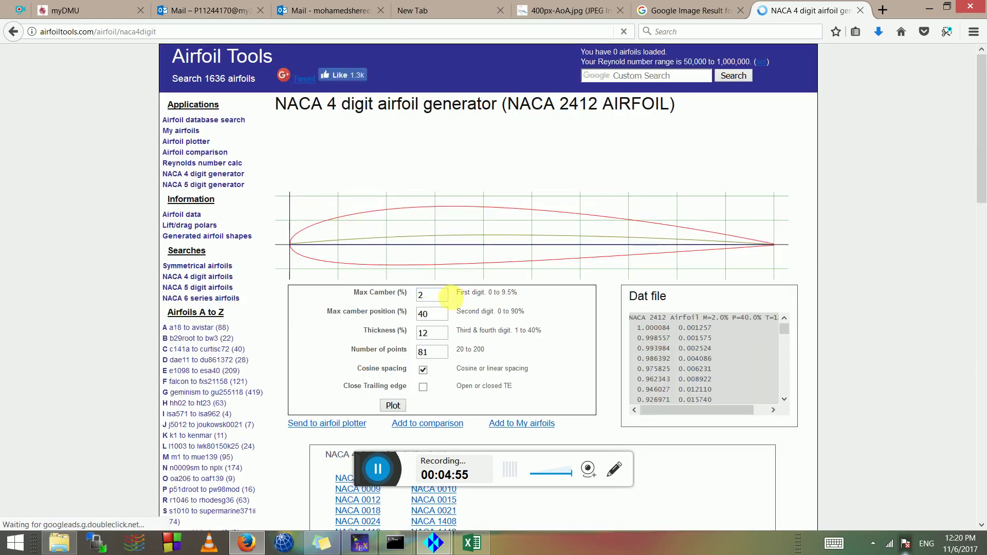
{"action": "scroll", "coordinate": [442, 277], "scroll_direction": "down", "scroll_amount": 2}
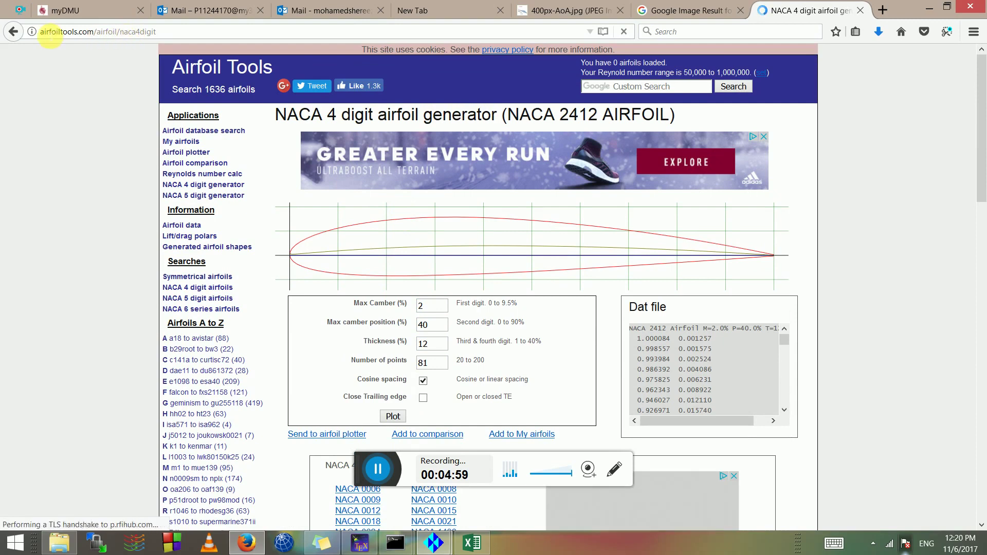
{"action": "scroll", "coordinate": [432, 347], "scroll_direction": "down", "scroll_amount": 5}
Step: Set the max camber and max camber position to 0% and plot the NACA 0012 airfoil
{"action": "double_click", "coordinate": [422, 164]}
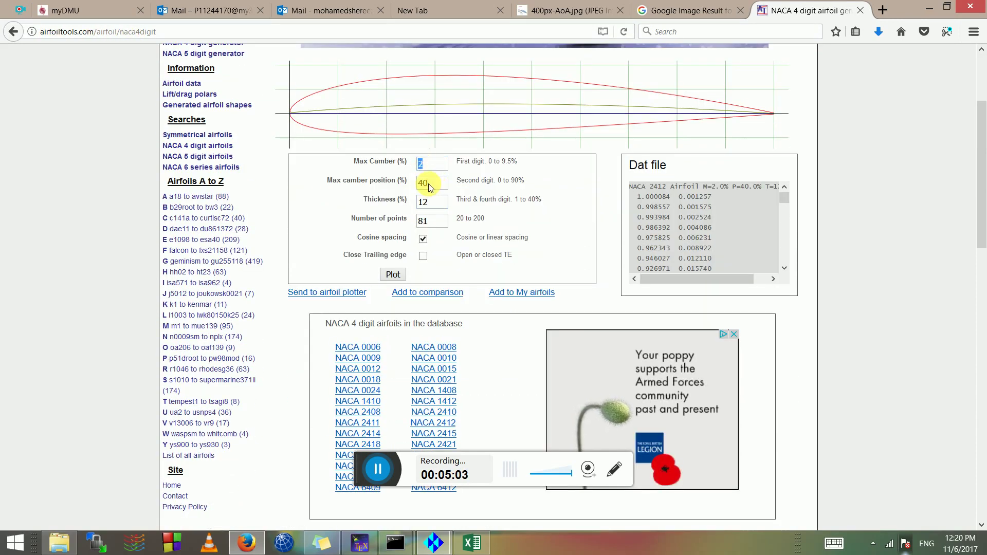
{"action": "type", "text": "2"}
{"action": "double_click", "coordinate": [422, 164]}
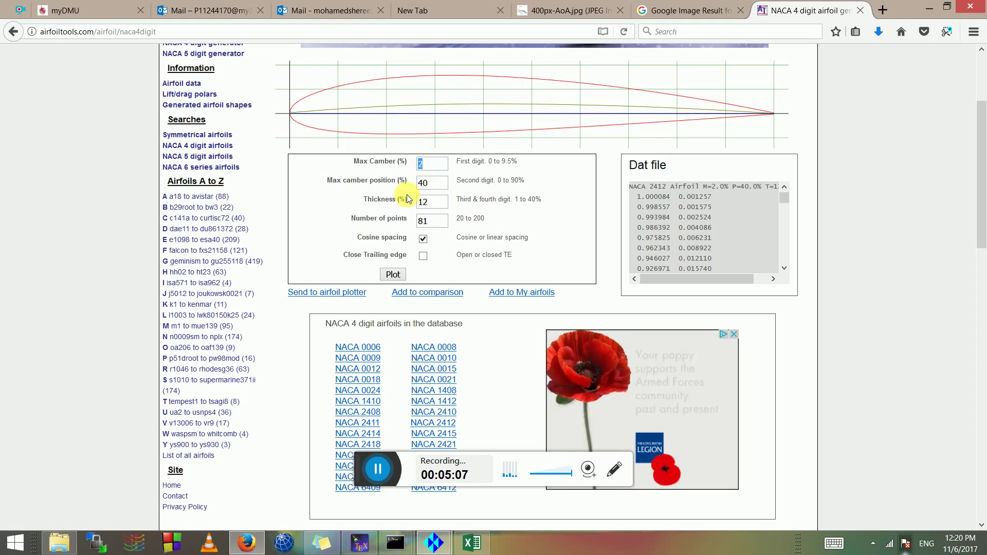
{"action": "double_click", "coordinate": [422, 202]}
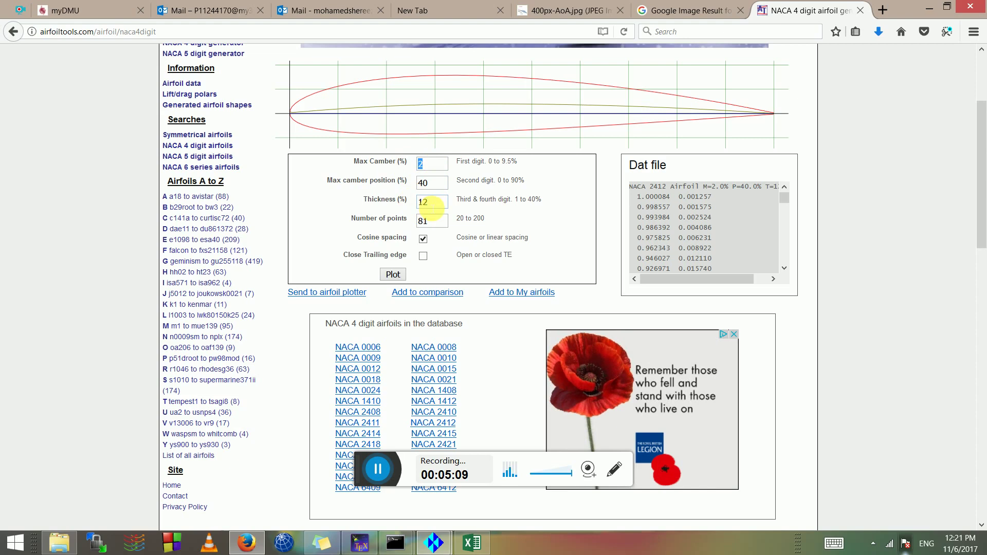
{"action": "double_click", "coordinate": [424, 164]}
{"action": "type", "text": "0"}
{"action": "double_click", "coordinate": [423, 183]}
{"action": "type", "text": "0"}
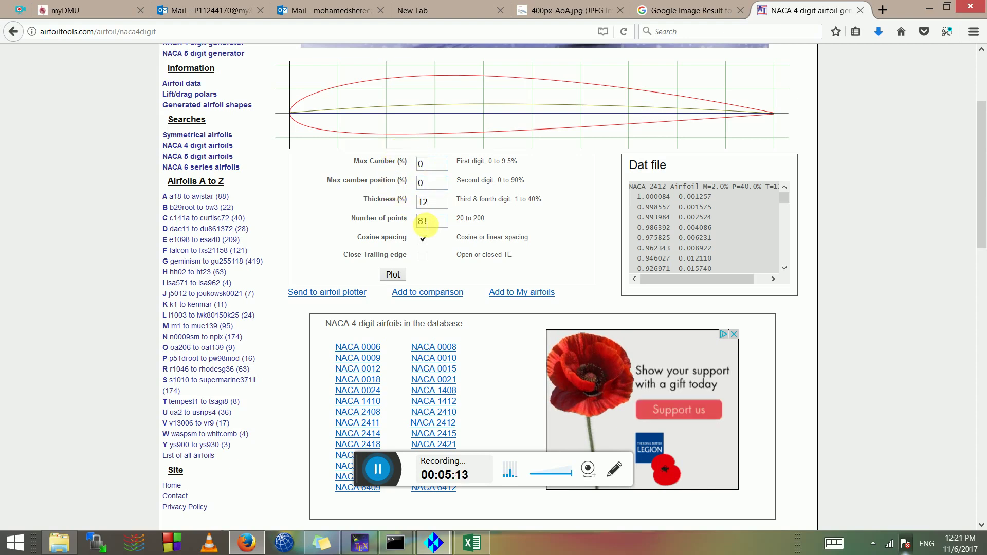
{"action": "double_click", "coordinate": [423, 221]}
{"action": "left_click", "coordinate": [393, 274]}
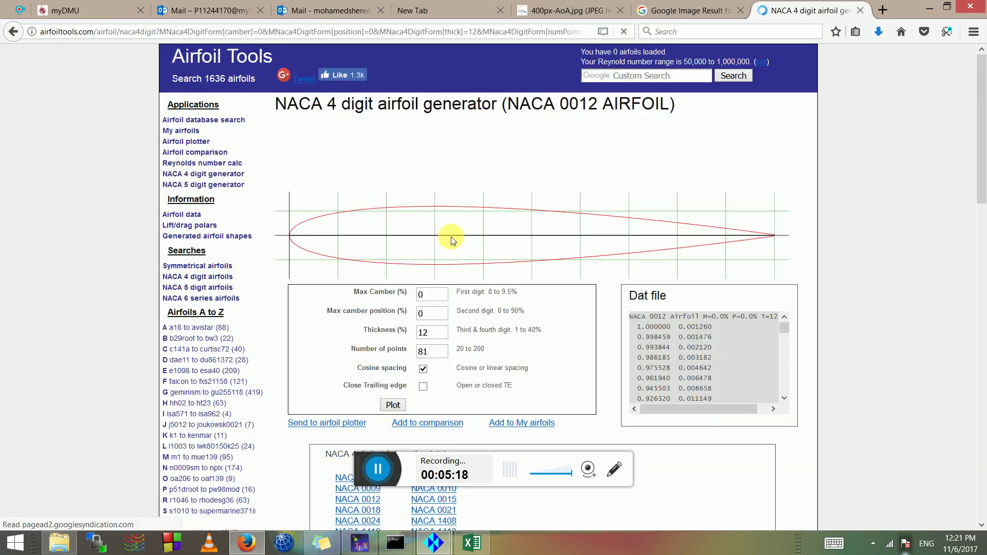
Step: Set the airfoil thickness to 18% and plot the NACA 0018 airfoil
{"action": "double_click", "coordinate": [422, 333]}
{"action": "type", "text": "18"}
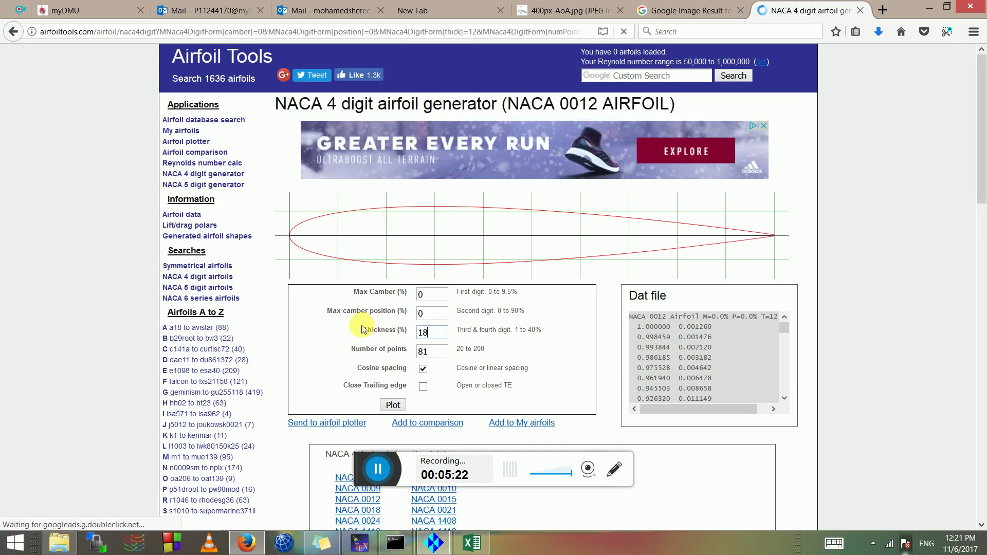
{"action": "left_click", "coordinate": [389, 407]}
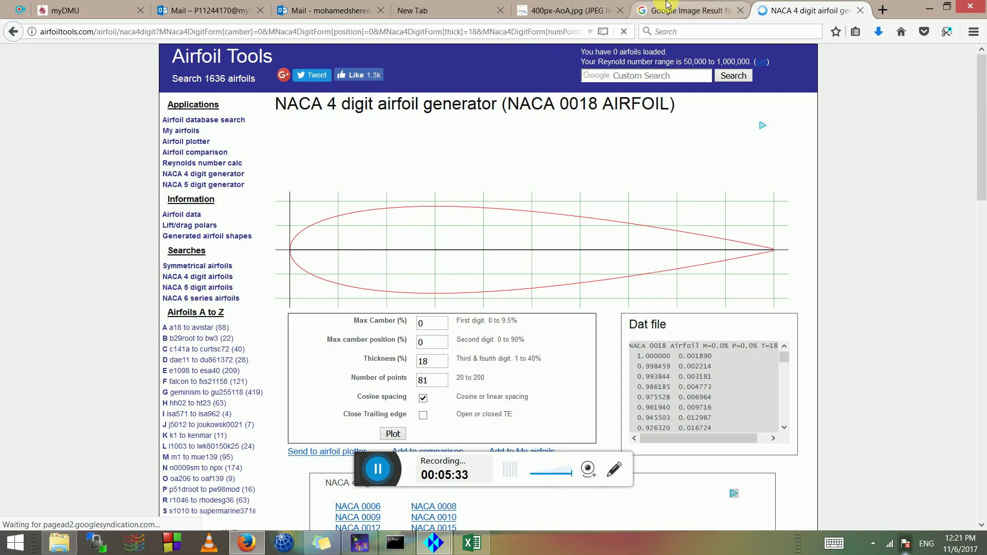
Step: View the angle of attack diagram in 400px-AoA.jpg, and switch to the 5m_n18 workbook in Excel
{"action": "left_click", "coordinate": [562, 5]}
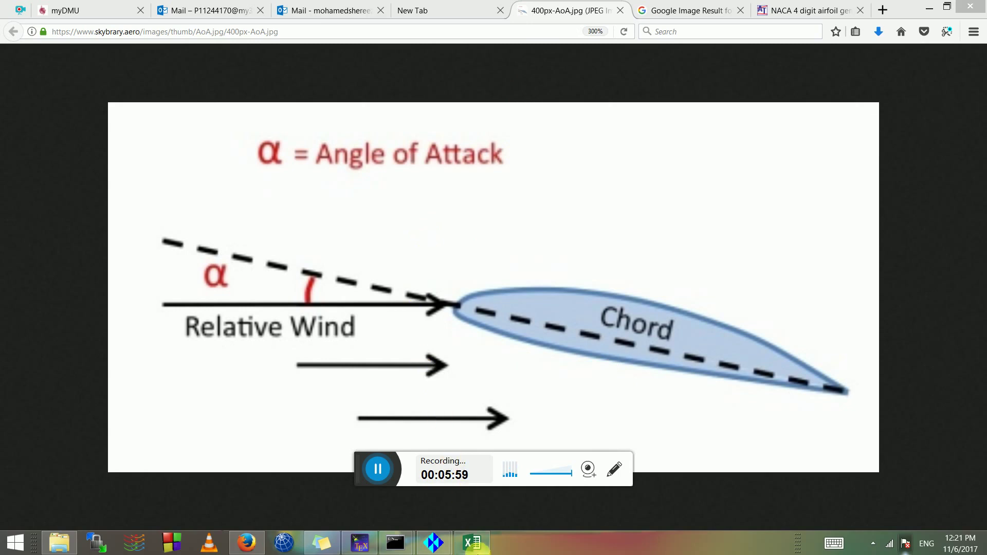
{"action": "left_click", "coordinate": [472, 544]}
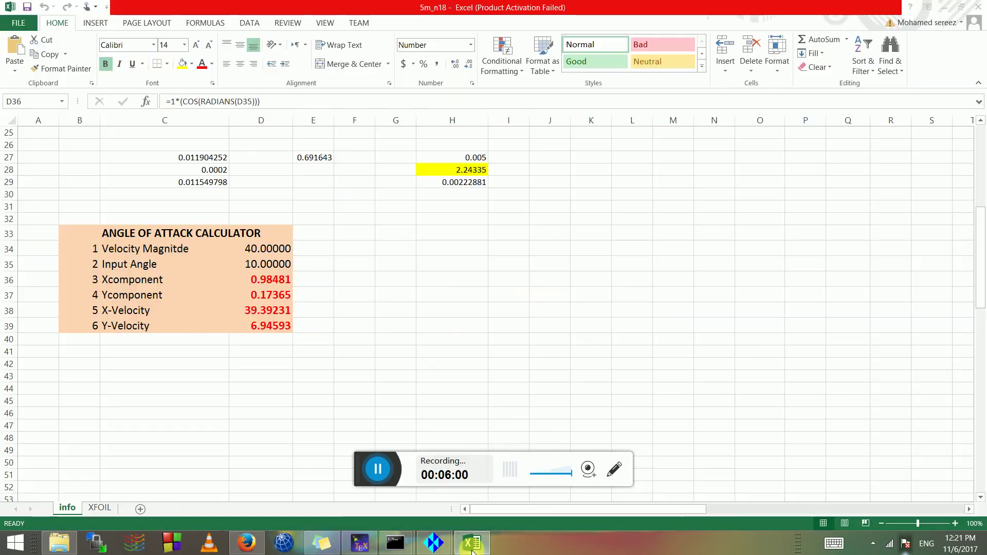
Step: Examine the Angle of Attack Calculator's heading and its velocity magnitude input in cell D34
{"action": "left_click", "coordinate": [155, 248]}
{"action": "left_click_drag", "start_coordinate": [198, 226], "coordinate": [281, 250]}
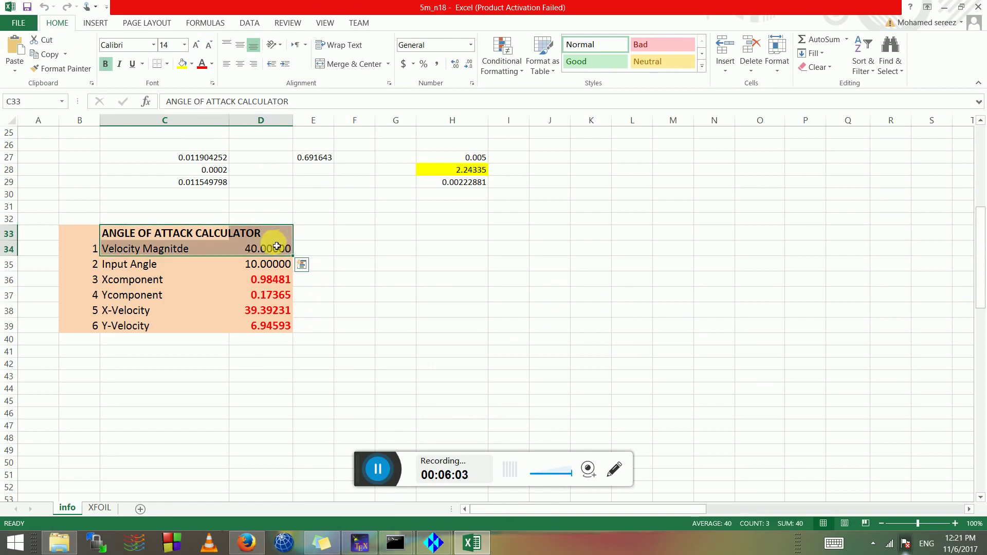
{"action": "left_click", "coordinate": [196, 250]}
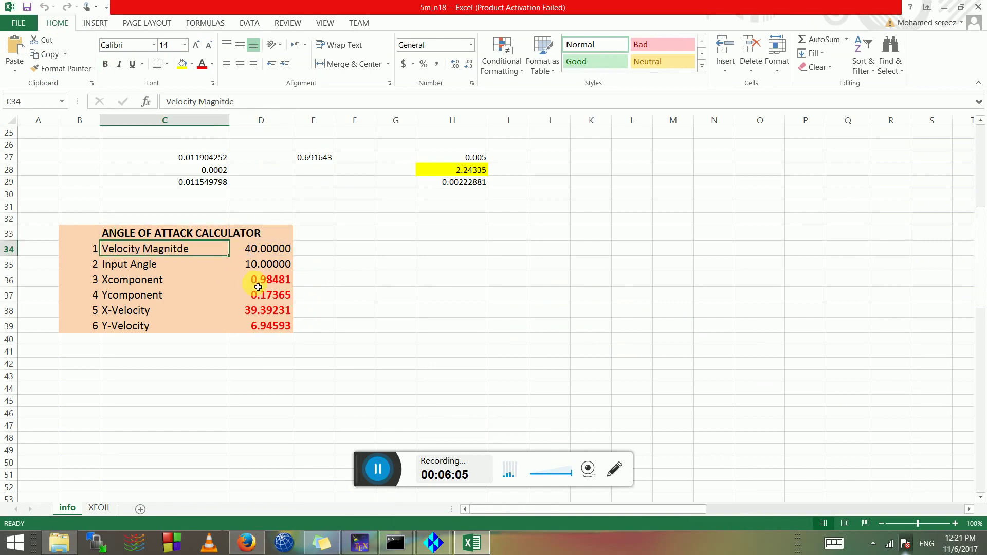
{"action": "left_click", "coordinate": [150, 282]}
{"action": "left_click", "coordinate": [146, 249]}
{"action": "left_click", "coordinate": [252, 249]}
{"action": "double_click", "coordinate": [261, 250]}
{"action": "key", "text": "Escape"}
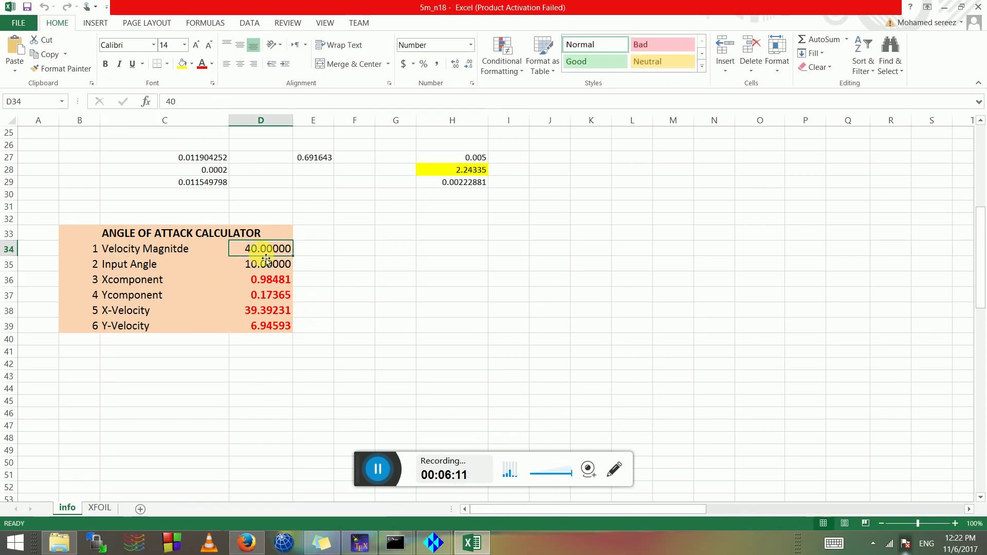
Step: Examine the calculator's input angle in cell D35 without editing it, and select an empty cell beside the table
{"action": "left_click", "coordinate": [148, 267]}
{"action": "left_click", "coordinate": [260, 264]}
{"action": "double_click", "coordinate": [265, 264]}
{"action": "key", "text": "Escape"}
{"action": "left_click", "coordinate": [275, 281]}
{"action": "left_click", "coordinate": [280, 264]}
{"action": "left_click", "coordinate": [392, 219]}
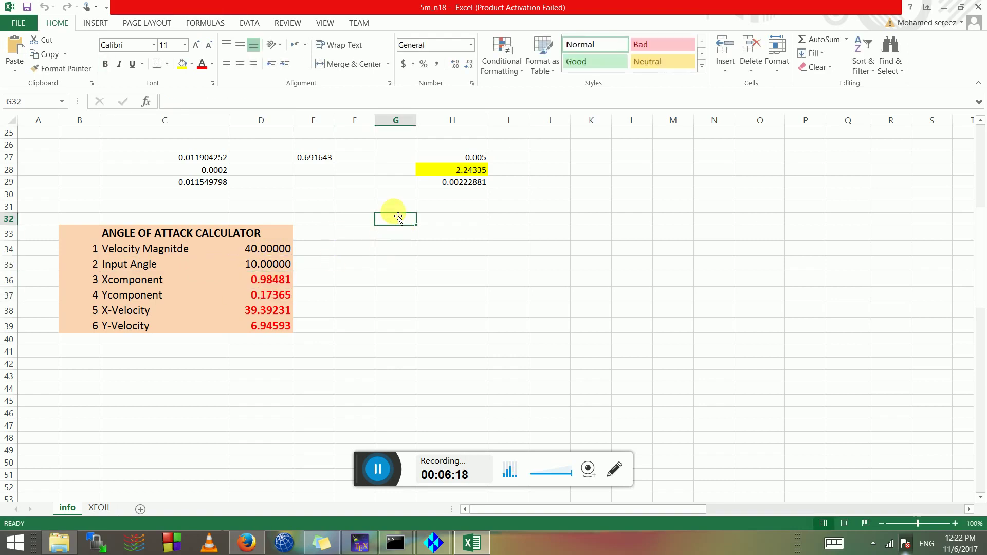
Step: Review the freestream velocity components table on the info sheet by selecting its Angle column from K3 to the end
{"action": "scroll", "coordinate": [397, 221], "scroll_direction": "up", "scroll_amount": 2}
{"action": "scroll", "coordinate": [527, 416], "scroll_direction": "up", "scroll_amount": 7}
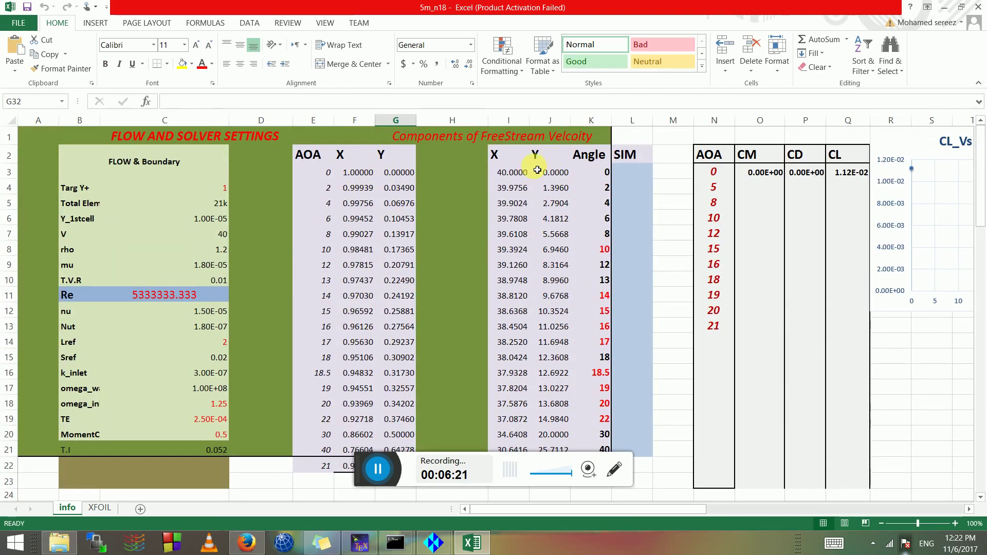
{"action": "left_click_drag", "start_coordinate": [607, 173], "coordinate": [588, 452]}
{"action": "scroll", "coordinate": [607, 310], "scroll_direction": "down", "scroll_amount": 4}
{"action": "scroll", "coordinate": [603, 260], "scroll_direction": "up", "scroll_amount": 4}
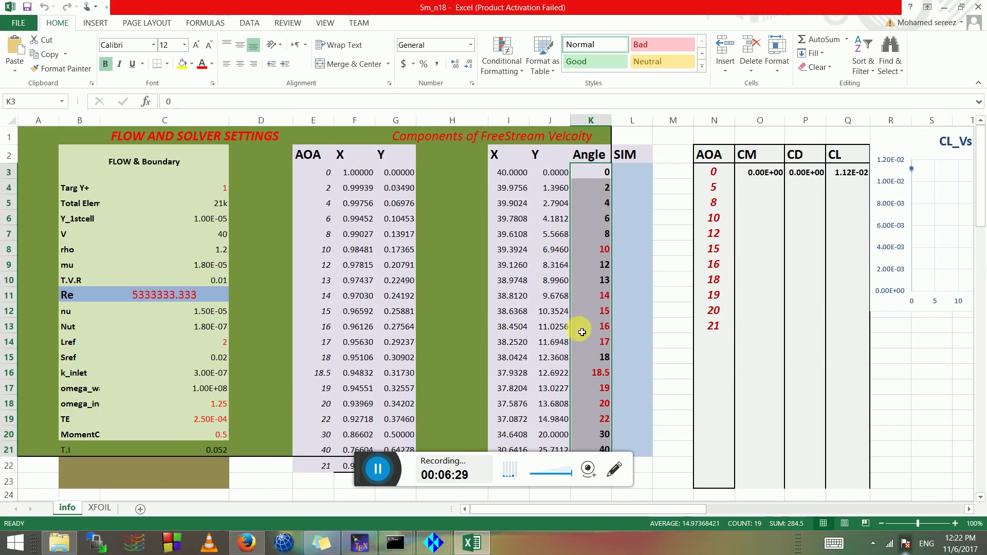
Step: Return to the Angle of Attack Calculator and inspect the Xcomponent formula and the velocity magnitude entry
{"action": "scroll", "coordinate": [578, 329], "scroll_direction": "down", "scroll_amount": 10}
{"action": "left_click", "coordinate": [324, 314]}
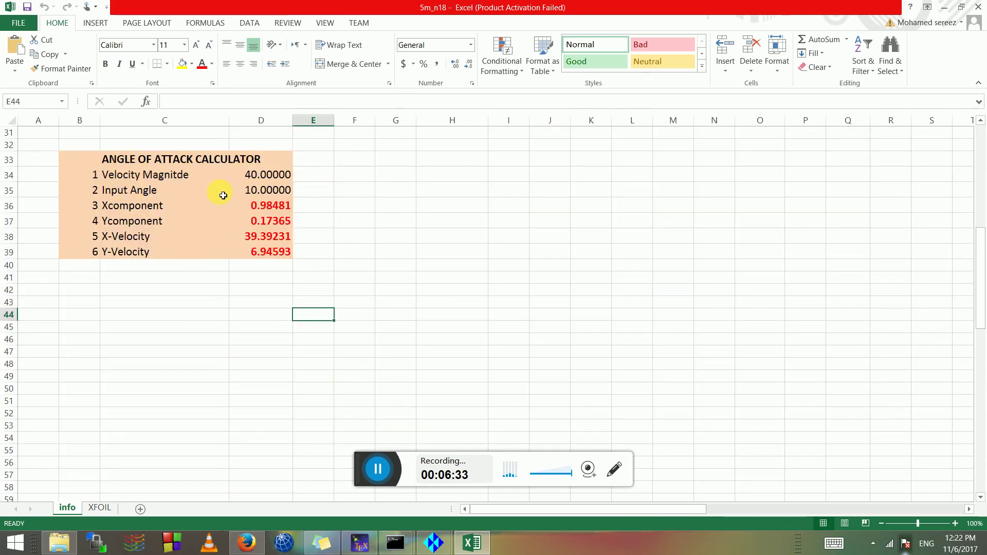
{"action": "left_click", "coordinate": [116, 206]}
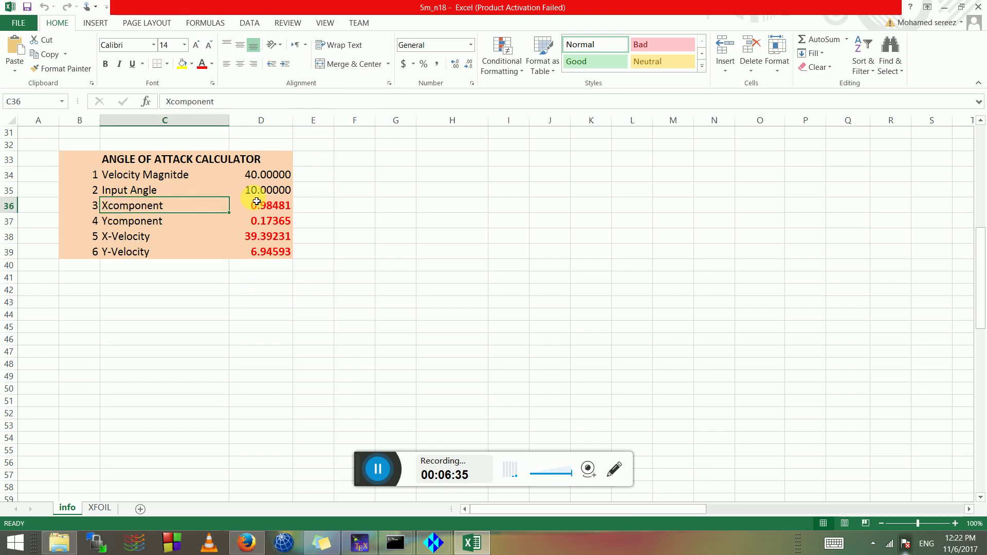
{"action": "left_click", "coordinate": [260, 205]}
{"action": "double_click", "coordinate": [270, 210]}
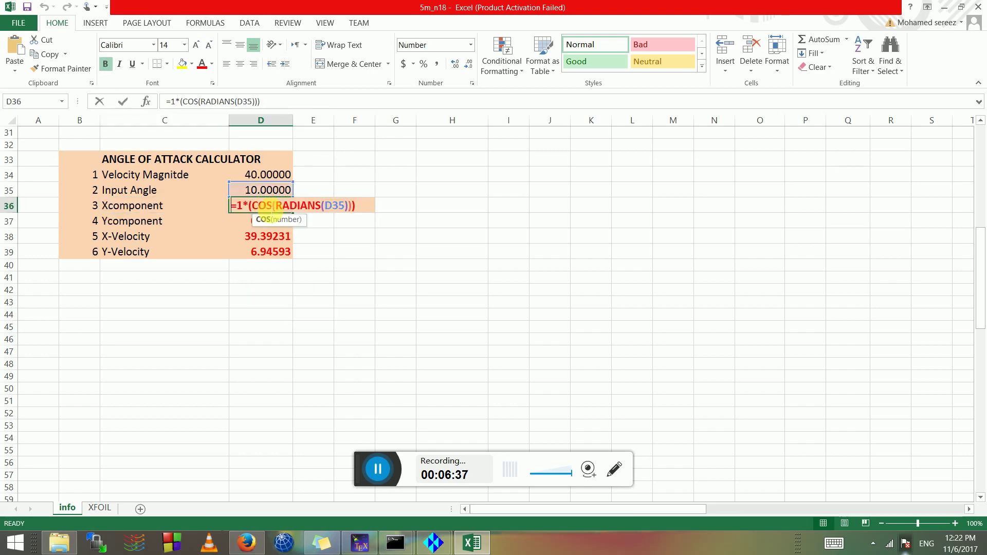
{"action": "key", "text": "Escape"}
{"action": "double_click", "coordinate": [258, 176]}
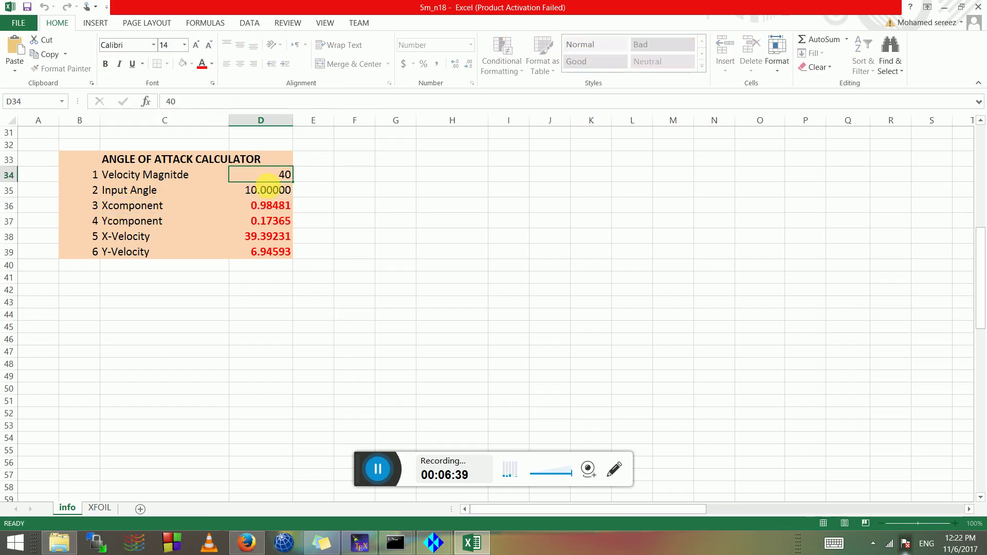
{"action": "key", "text": "Return"}
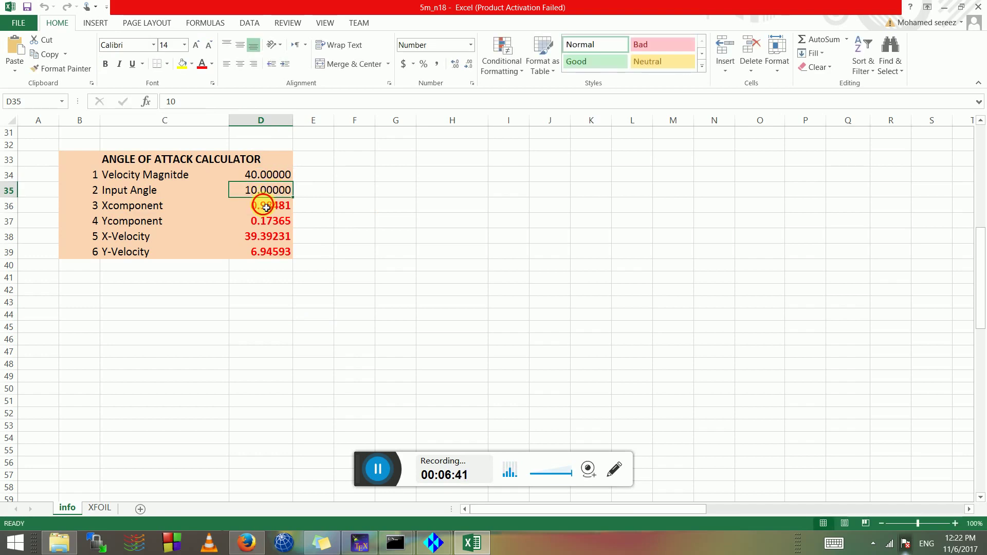
Step: Examine the COS, RADIANS and D35 parts of the Xcomponent formula, keep it as is, and select the Y-Velocity result
{"action": "double_click", "coordinate": [262, 206]}
{"action": "left_click", "coordinate": [243, 207]}
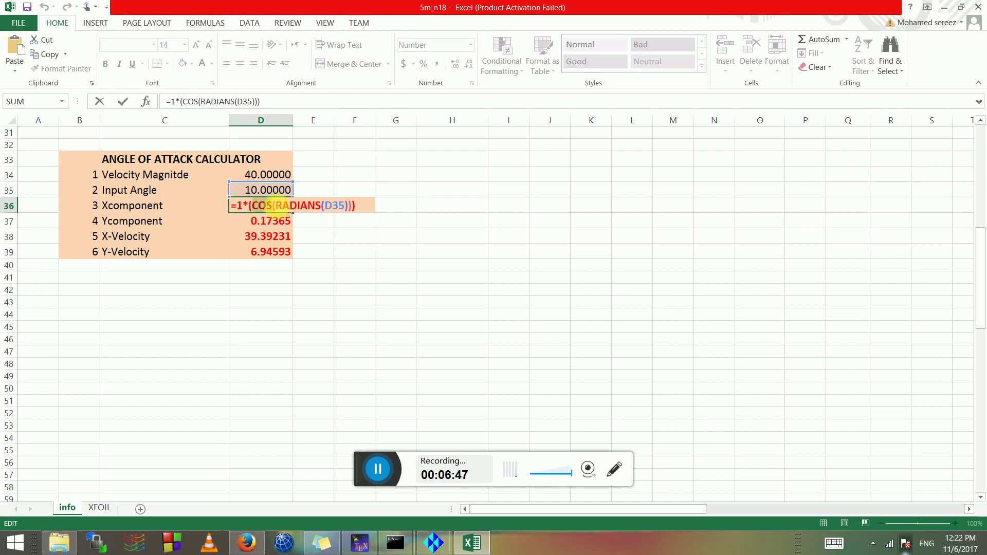
{"action": "left_click", "coordinate": [272, 206]}
{"action": "left_click", "coordinate": [333, 206]}
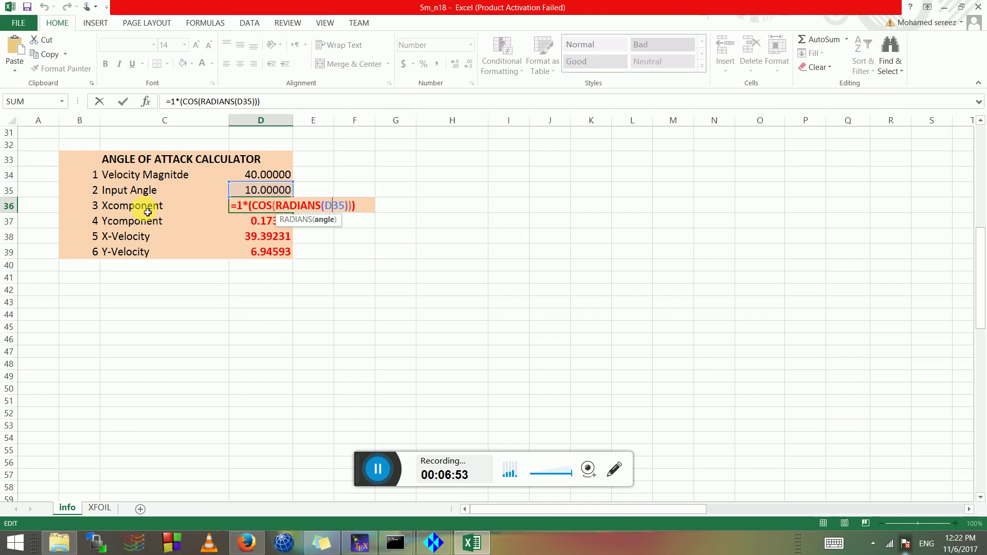
{"action": "key", "text": "ctrl+Return"}
{"action": "key", "text": "Down"}
{"action": "key", "text": "Down"}
{"action": "key", "text": "Down"}
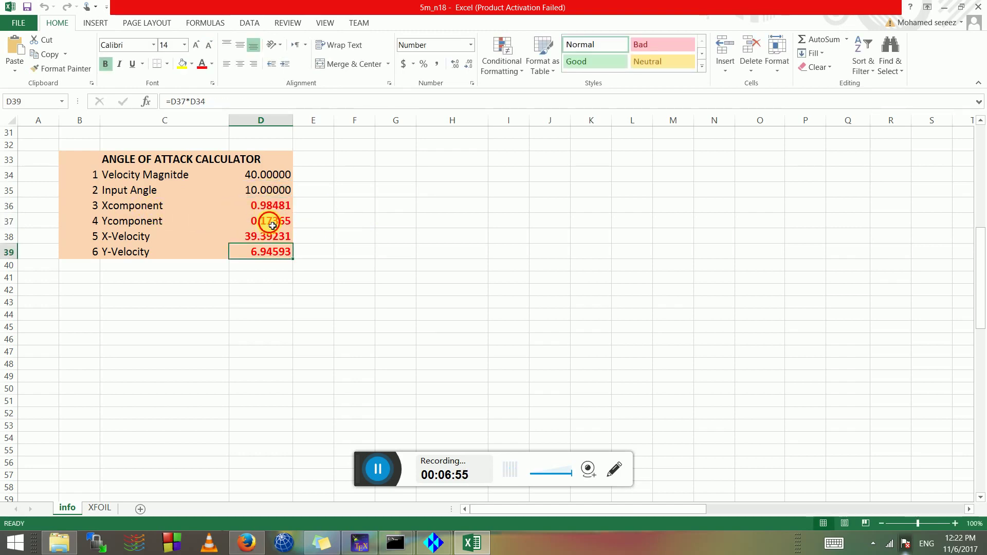
Step: Examine the SIN and RADIANS parts of the Ycomponent formula in D37 and keep the formula as is
{"action": "double_click", "coordinate": [273, 225]}
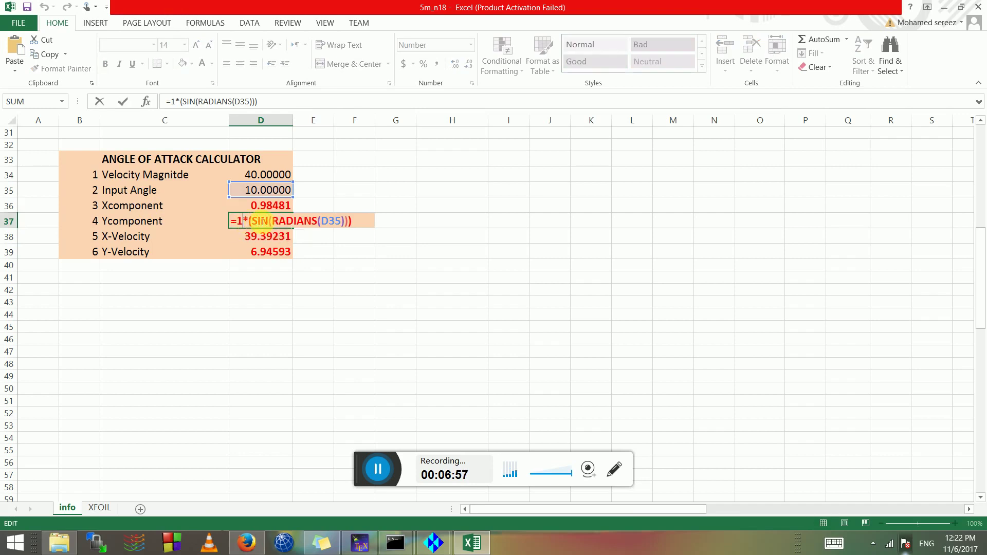
{"action": "left_click", "coordinate": [294, 221]}
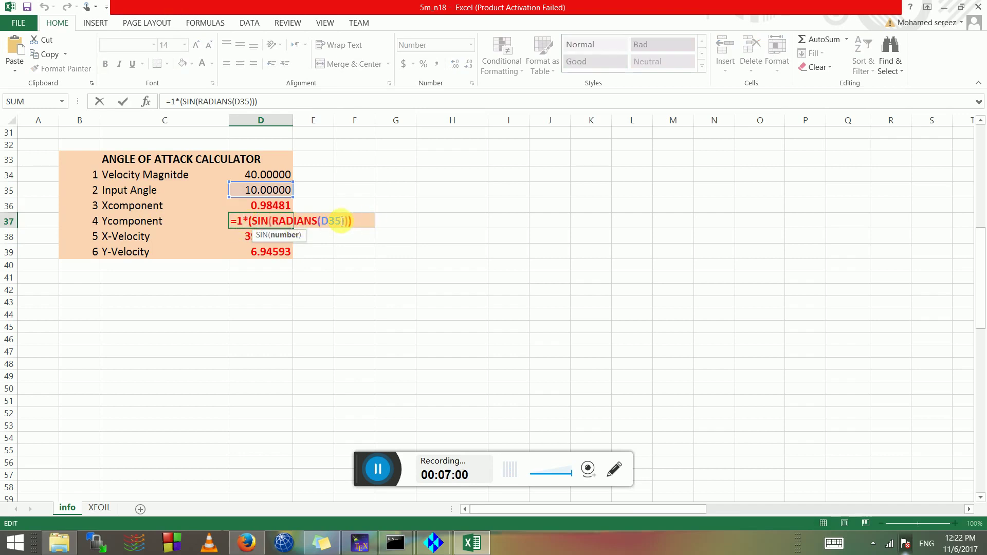
{"action": "key", "text": "ctrl+Return"}
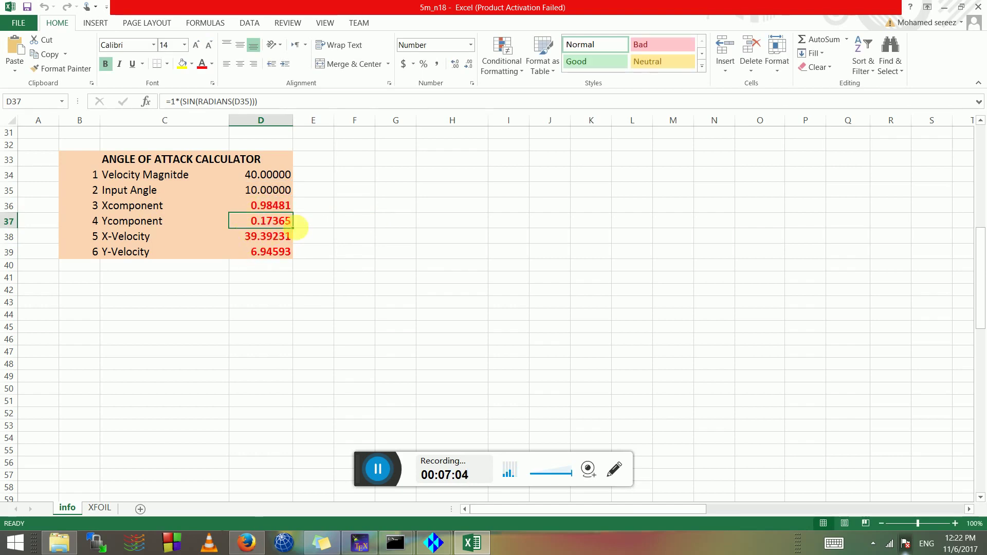
Step: Enter reference values beside the calculator: 1 next to Xcomponent in E36 and 0 next to Ycomponent in E37
{"action": "left_click", "coordinate": [308, 222]}
{"action": "left_click", "coordinate": [319, 209]}
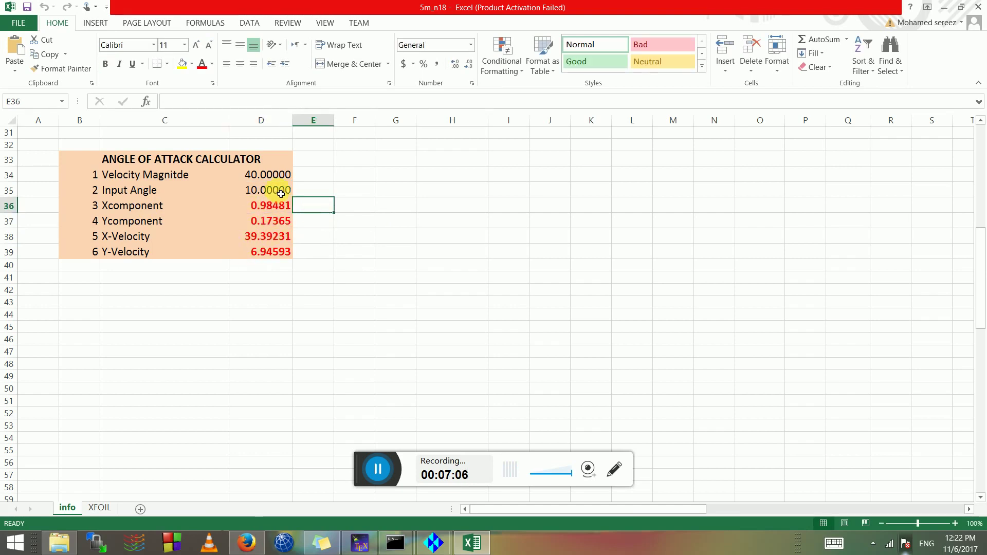
{"action": "type", "text": "1"}
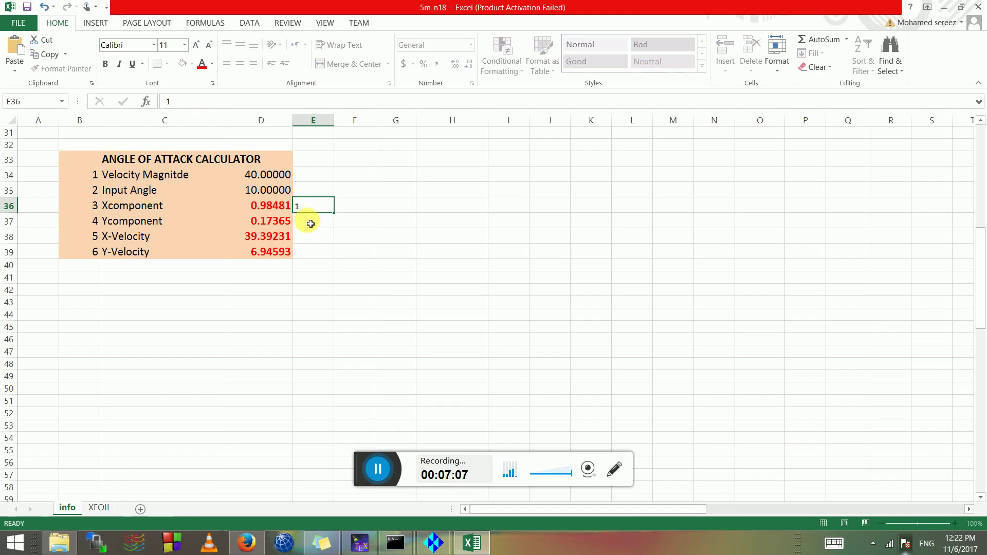
{"action": "left_click", "coordinate": [315, 221]}
{"action": "type", "text": "0"}
{"action": "left_click", "coordinate": [329, 264]}
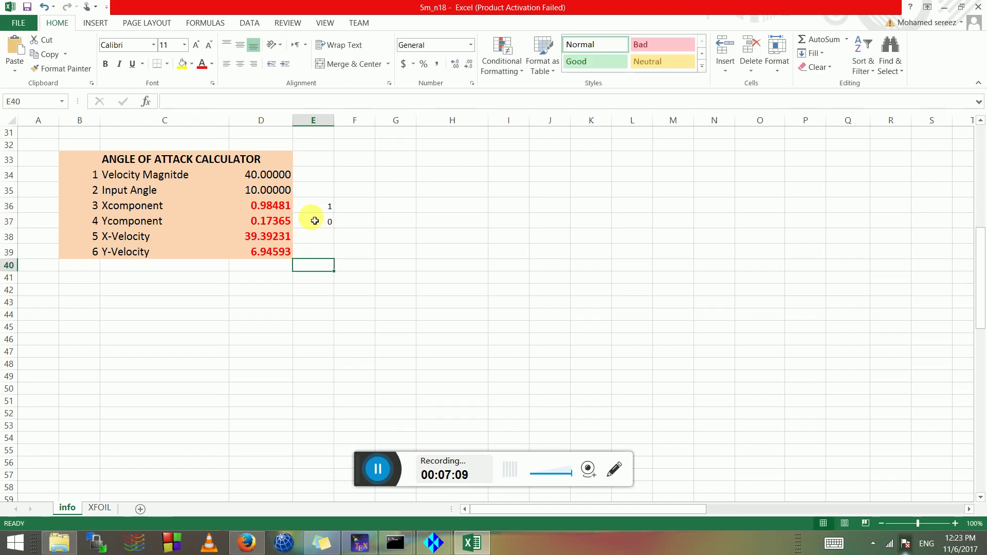
{"action": "left_click", "coordinate": [325, 210]}
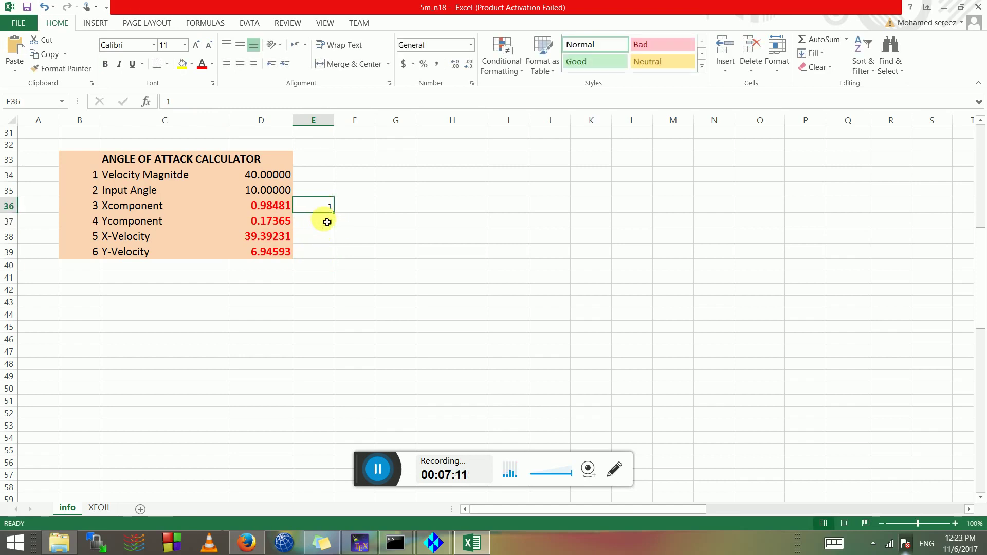
{"action": "left_click", "coordinate": [326, 220]}
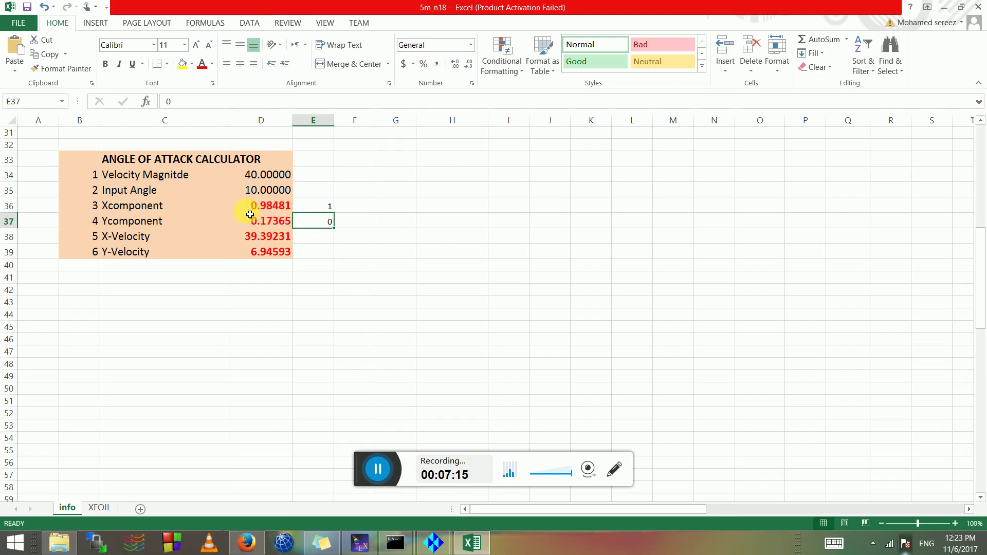
Step: Set the calculator's Input Angle in D35 to 5
{"action": "left_click", "coordinate": [255, 195]}
{"action": "left_click", "coordinate": [260, 206]}
{"action": "left_click", "coordinate": [265, 195]}
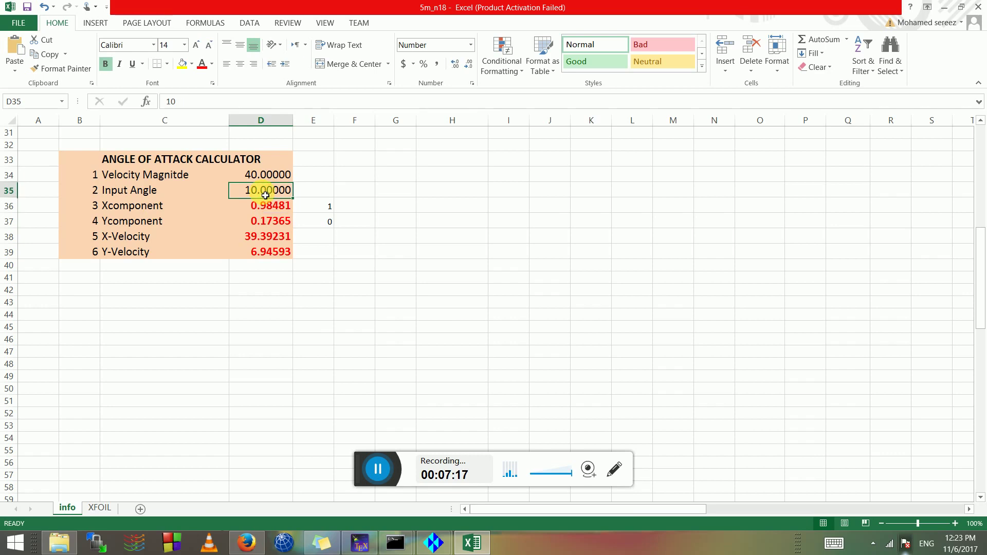
{"action": "type", "text": "5"}
{"action": "key", "text": "Return"}
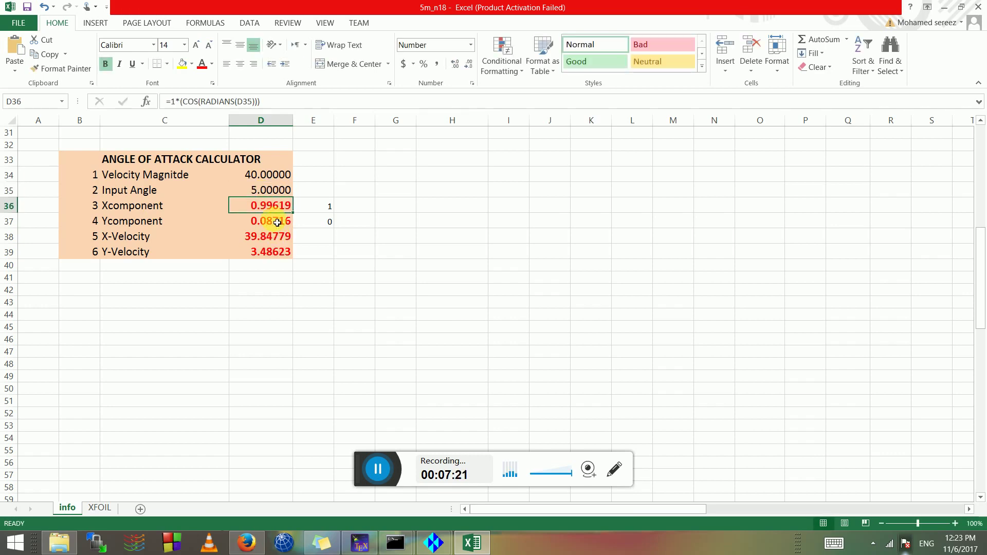
Step: Examine the X-Velocity and Y-Velocity formulas in D38 and D39 without changing them
{"action": "left_click", "coordinate": [127, 237]}
{"action": "left_click", "coordinate": [117, 252]}
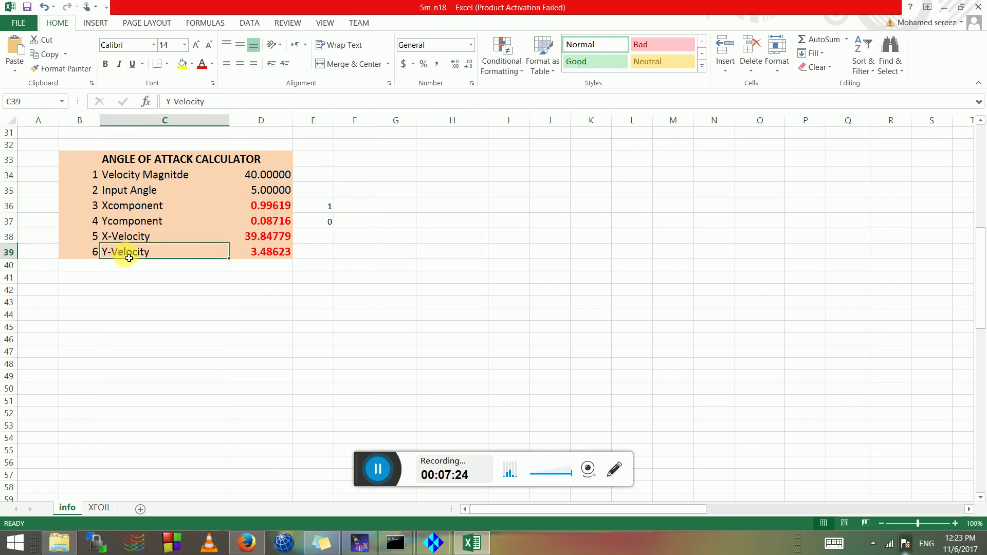
{"action": "double_click", "coordinate": [267, 236]}
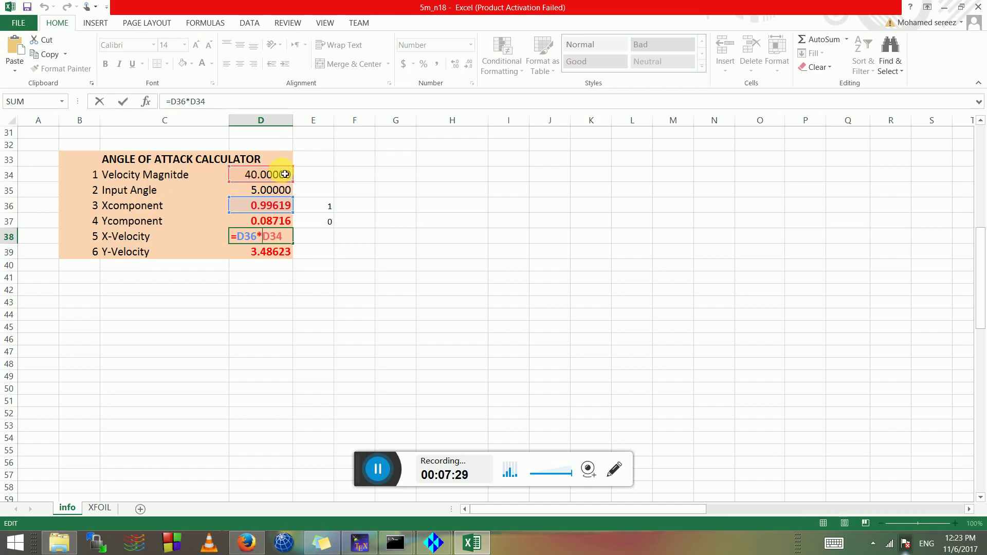
{"action": "left_click", "coordinate": [261, 252]}
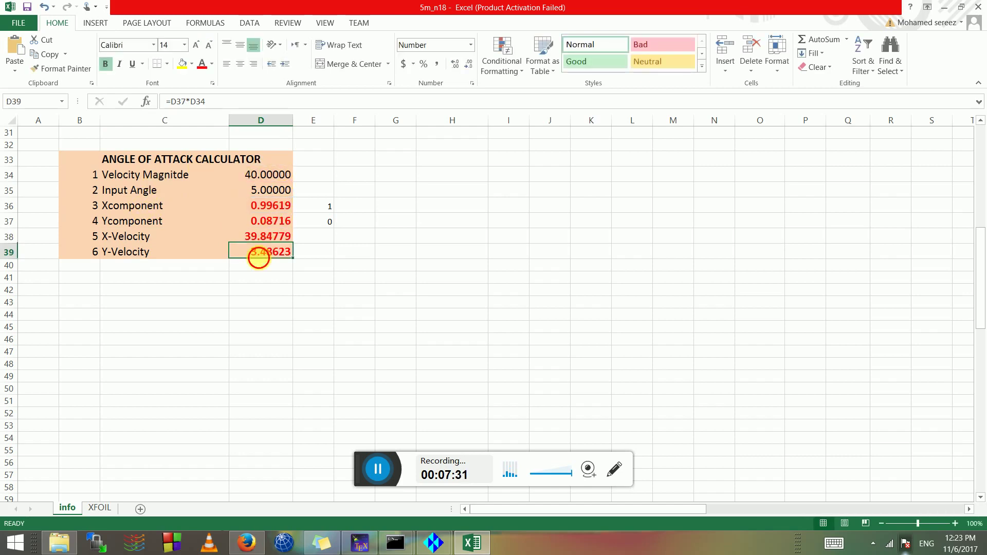
{"action": "double_click", "coordinate": [258, 253]}
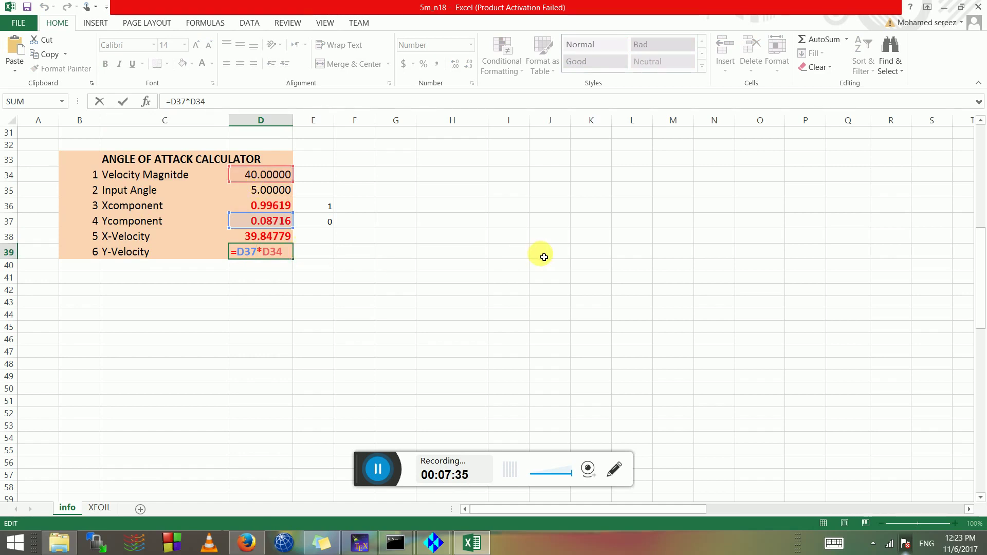
{"action": "key", "text": "Escape"}
Step: Compare the Angle of Attack Calculator with the freestream velocity components tables higher up on the info sheet
{"action": "scroll", "coordinate": [441, 268], "scroll_direction": "up", "scroll_amount": 2}
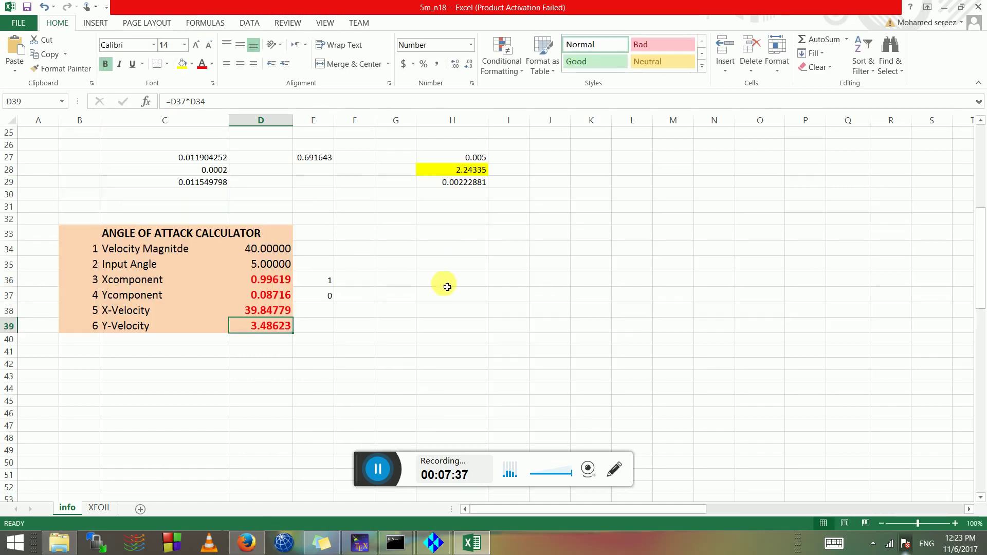
{"action": "scroll", "coordinate": [391, 257], "scroll_direction": "down", "scroll_amount": 3}
{"action": "scroll", "coordinate": [193, 235], "scroll_direction": "up", "scroll_amount": 3}
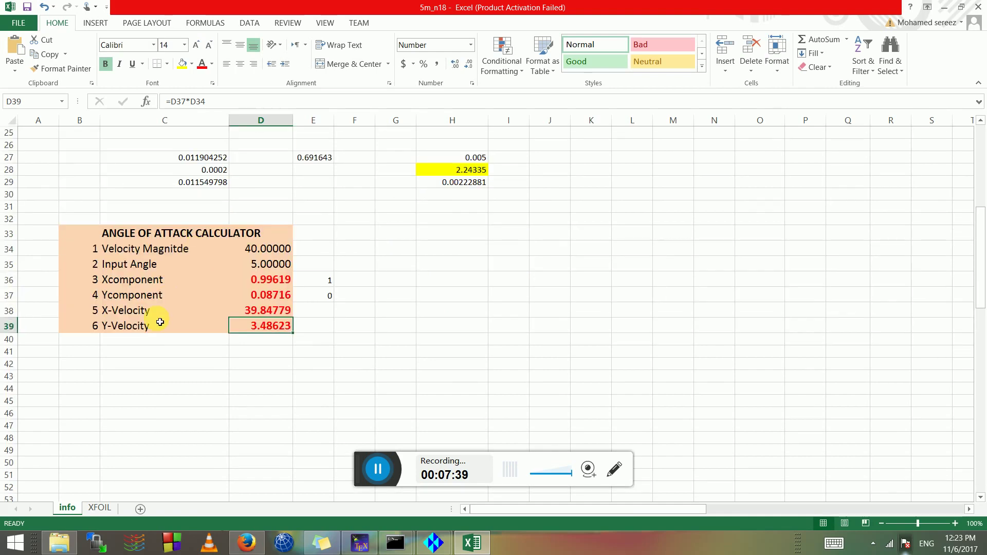
{"action": "scroll", "coordinate": [232, 275], "scroll_direction": "up", "scroll_amount": 3}
{"action": "scroll", "coordinate": [240, 306], "scroll_direction": "down", "scroll_amount": 5}
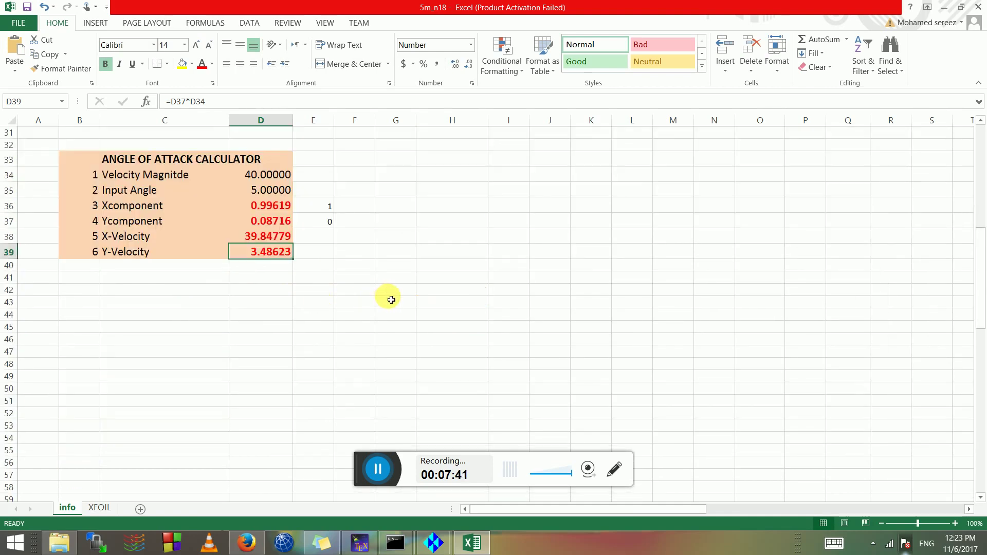
{"action": "scroll", "coordinate": [418, 322], "scroll_direction": "up", "scroll_amount": 10}
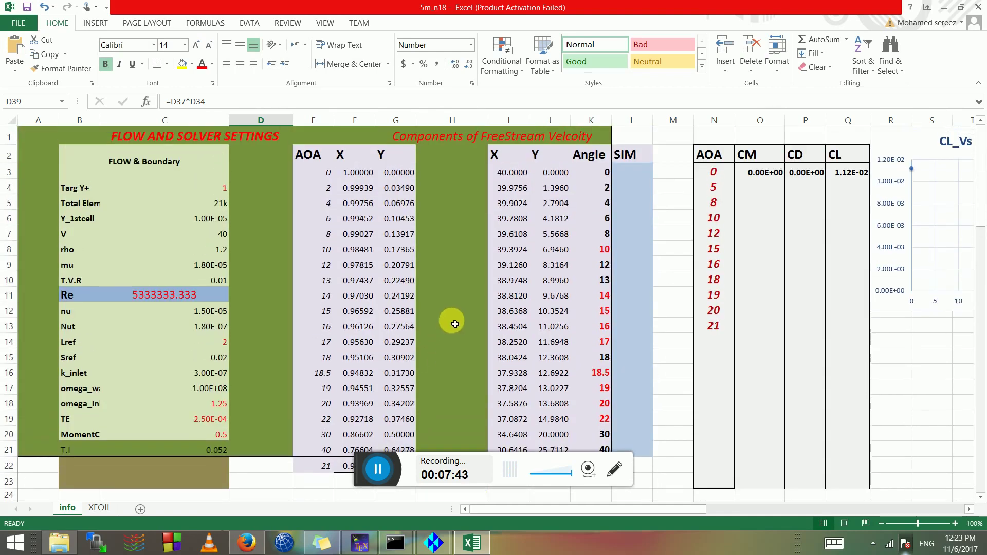
{"action": "scroll", "coordinate": [449, 318], "scroll_direction": "down", "scroll_amount": 3}
{"action": "scroll", "coordinate": [443, 323], "scroll_direction": "down", "scroll_amount": 6}
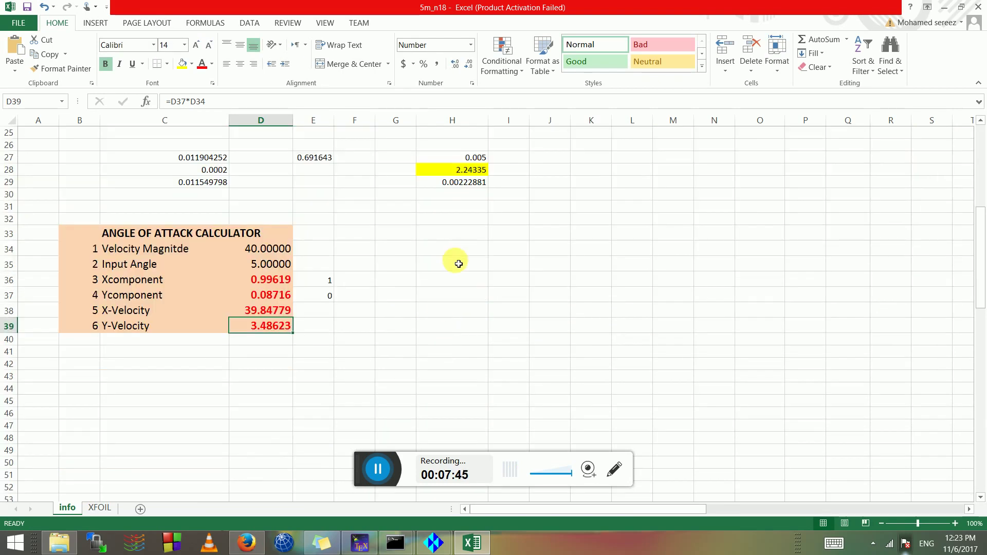
{"action": "scroll", "coordinate": [478, 288], "scroll_direction": "up", "scroll_amount": 5}
{"action": "scroll", "coordinate": [504, 318], "scroll_direction": "up", "scroll_amount": 4}
{"action": "scroll", "coordinate": [478, 320], "scroll_direction": "down", "scroll_amount": 7}
{"action": "left_click", "coordinate": [441, 308]}
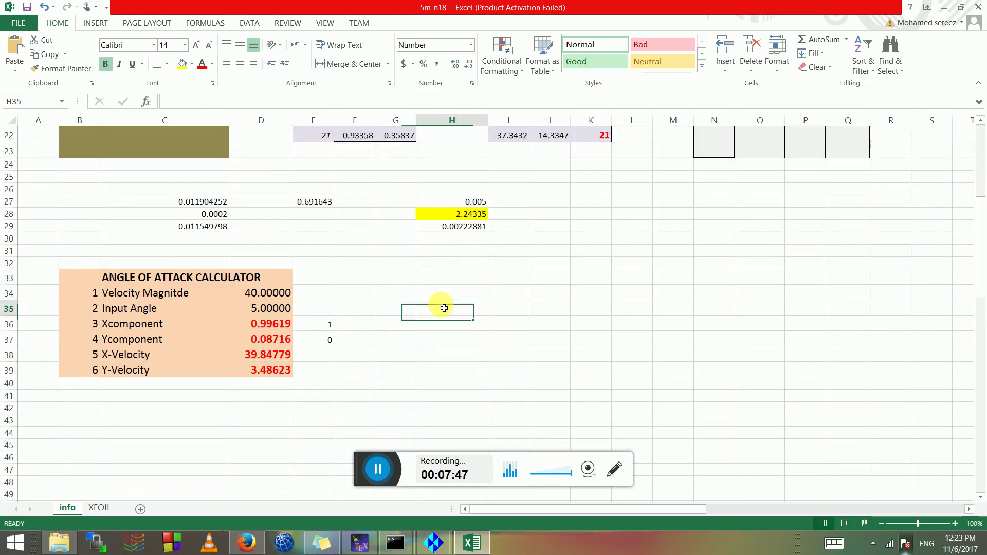
Step: Review the reference values in E36:E37 alongside the calculator's Input Angle and Ycomponent cells
{"action": "left_click_drag", "start_coordinate": [317, 323], "coordinate": [321, 339]}
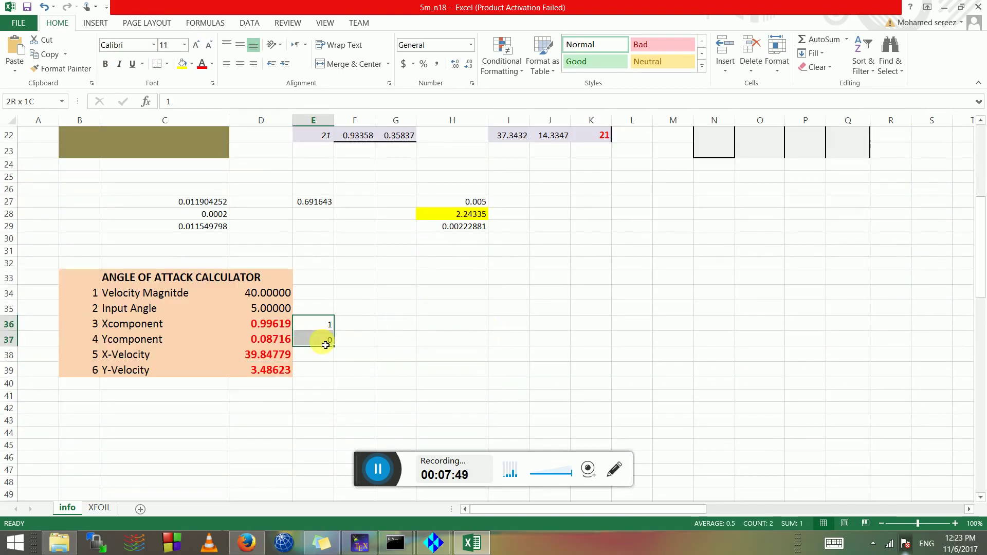
{"action": "left_click", "coordinate": [385, 324]}
{"action": "scroll", "coordinate": [448, 288], "scroll_direction": "up", "scroll_amount": 5}
{"action": "scroll", "coordinate": [441, 350], "scroll_direction": "down", "scroll_amount": 5}
{"action": "scroll", "coordinate": [412, 329], "scroll_direction": "down", "scroll_amount": 3}
{"action": "scroll", "coordinate": [370, 280], "scroll_direction": "up", "scroll_amount": 1}
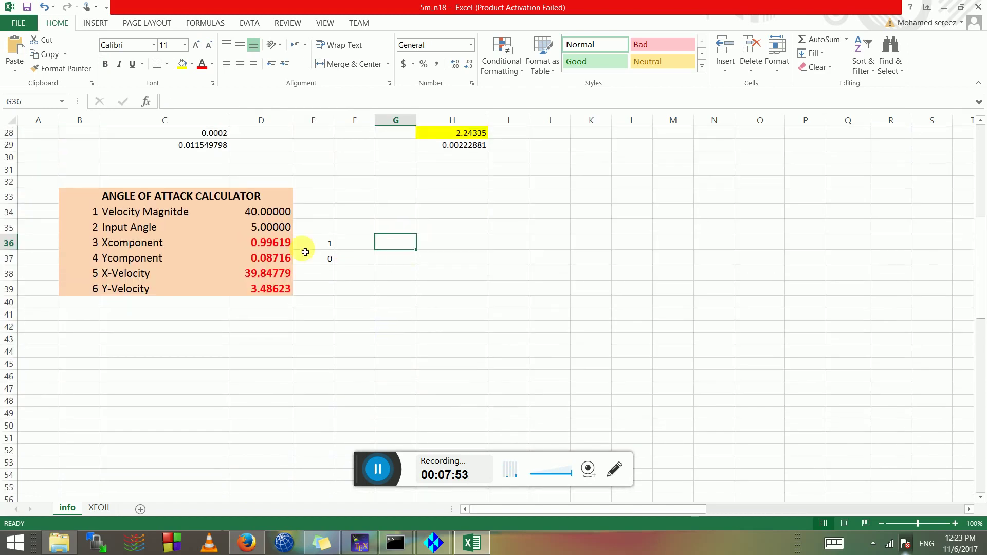
{"action": "left_click", "coordinate": [261, 231]}
{"action": "left_click", "coordinate": [262, 257]}
Step: Add the column headings "Lift coeffcient" in G37 and "Drag coefficient" in H37 beside the calculator
{"action": "left_click", "coordinate": [409, 230]}
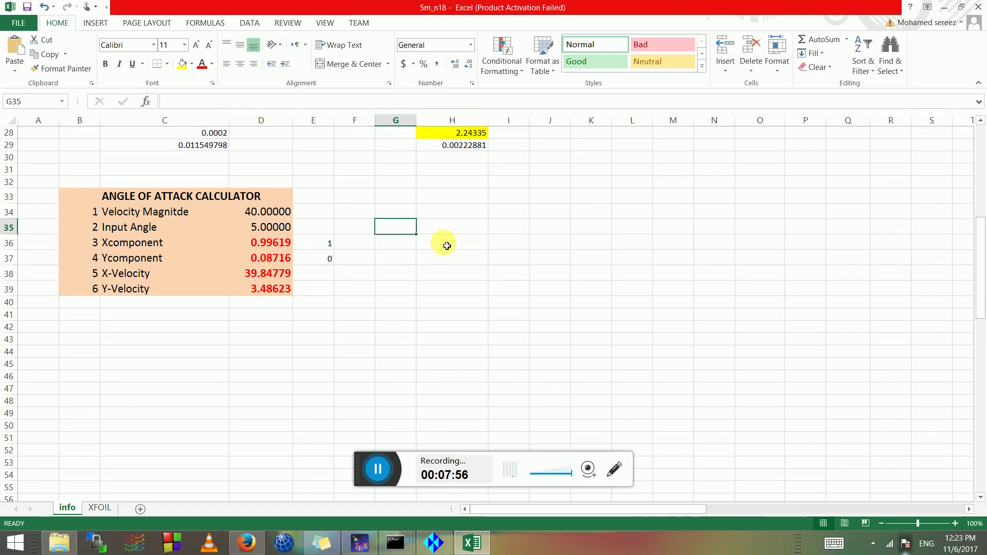
{"action": "left_click", "coordinate": [409, 262]}
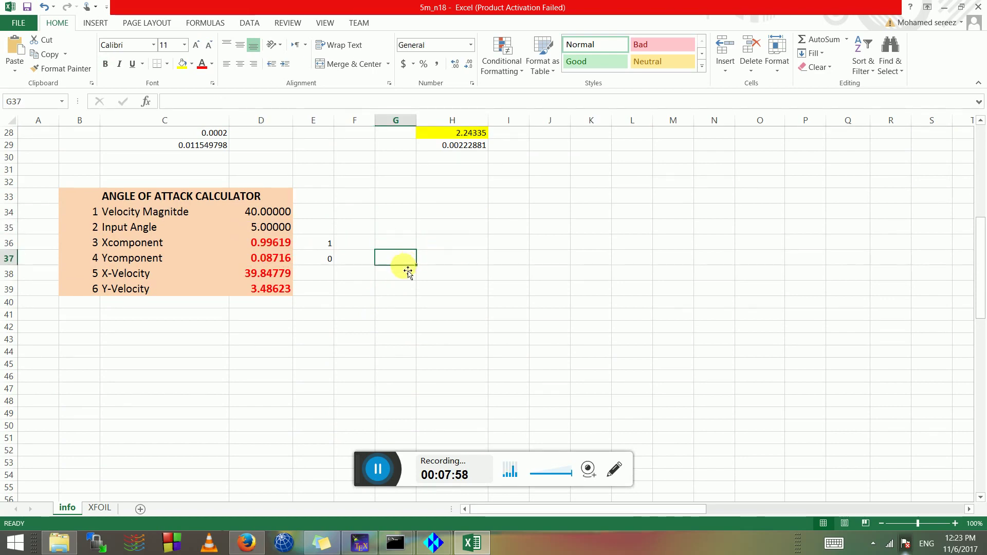
{"action": "type", "text": "I"}
{"action": "type", "text": "ift cof"}
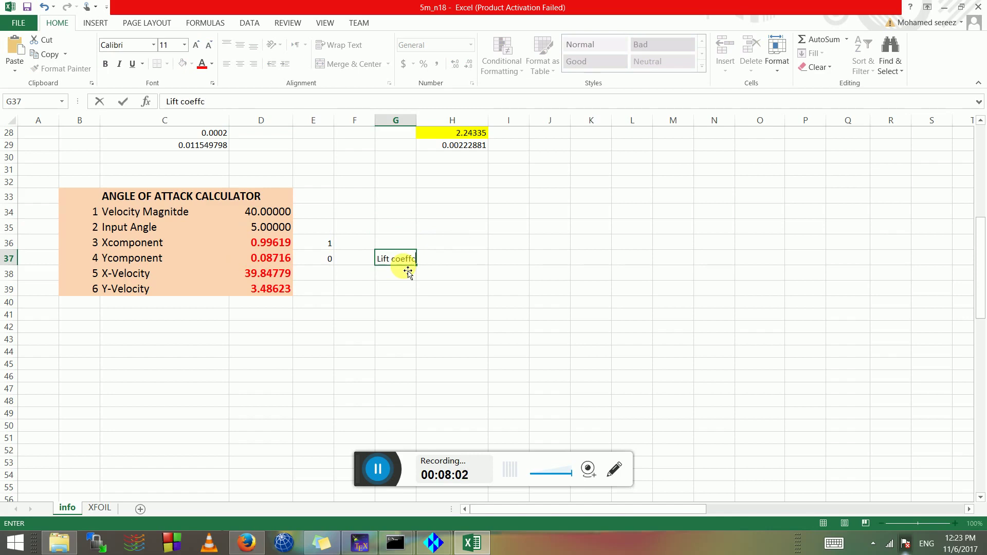
{"action": "key", "text": "Tab"}
{"action": "type", "text": "Dr"}
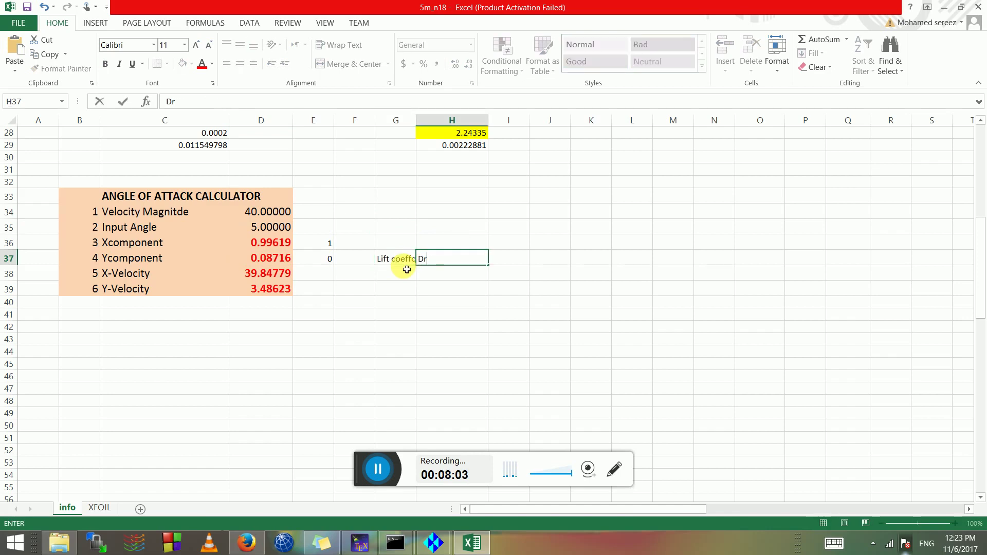
{"action": "type", "text": "ag coefficient"}
{"action": "left_click", "coordinate": [502, 279]}
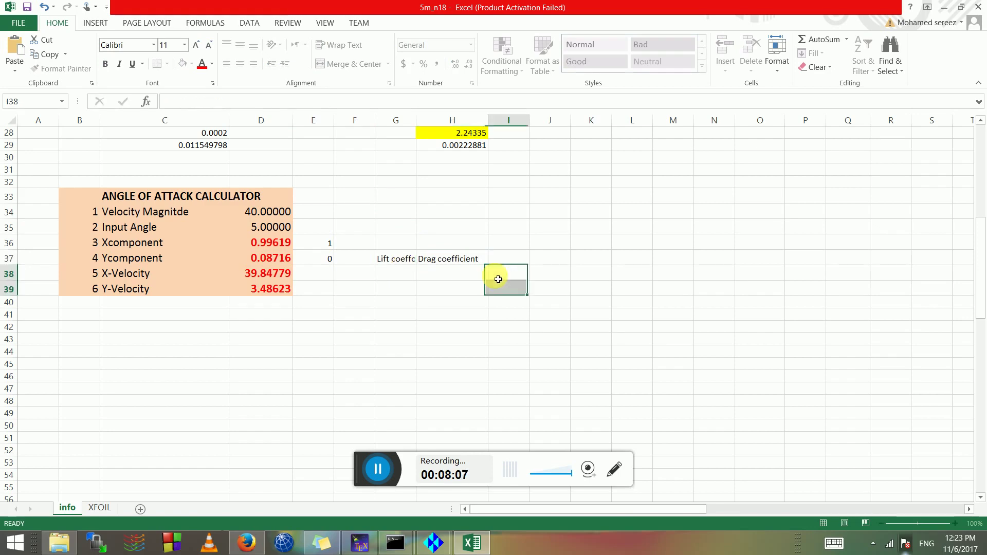
Step: Label the rows under the new headings X in F38 and Y in F39, and fit column G to its contents
{"action": "left_click", "coordinate": [388, 280]}
{"action": "left_click", "coordinate": [359, 277]}
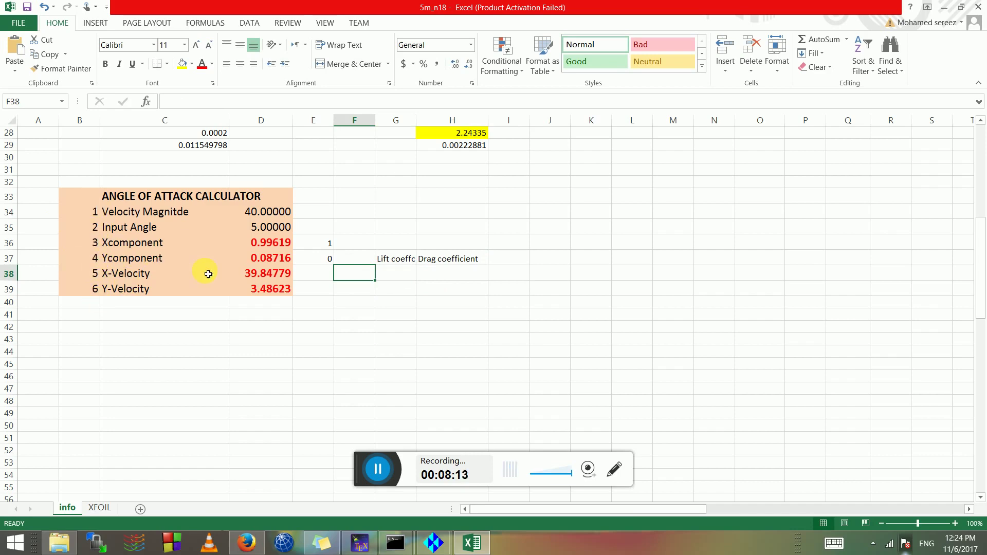
{"action": "type", "text": "X"}
{"action": "left_click", "coordinate": [364, 288]}
{"action": "type", "text": "Y"}
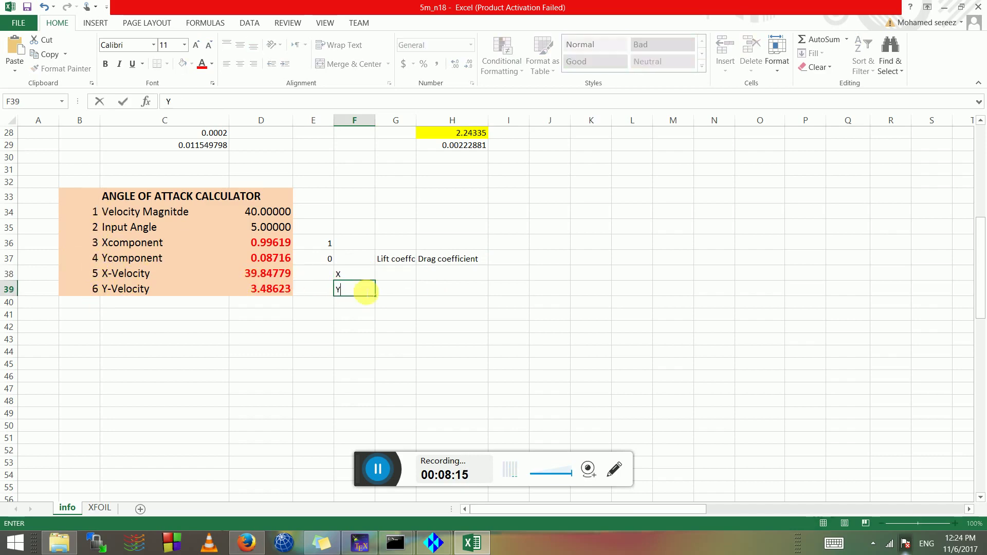
{"action": "left_click", "coordinate": [381, 340]}
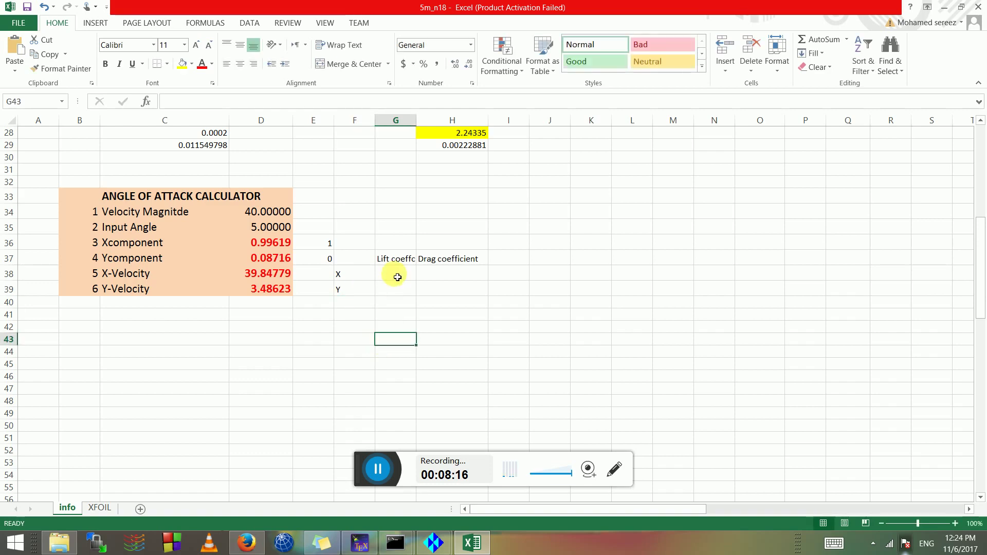
{"action": "double_click", "coordinate": [421, 123]}
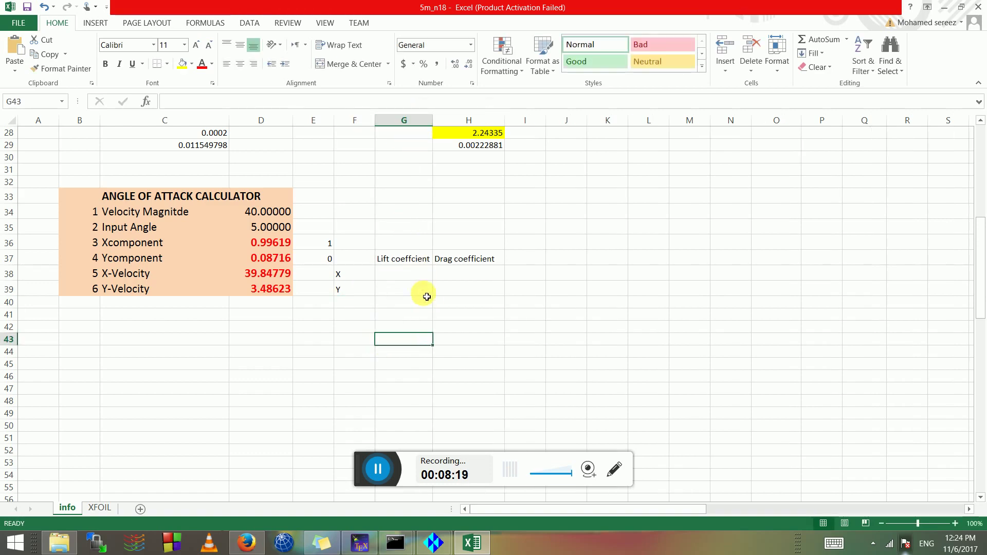
Step: Copy the Ycomponent cell D37 into G38, the X row under the lift coefficient heading
{"action": "left_click", "coordinate": [406, 273]}
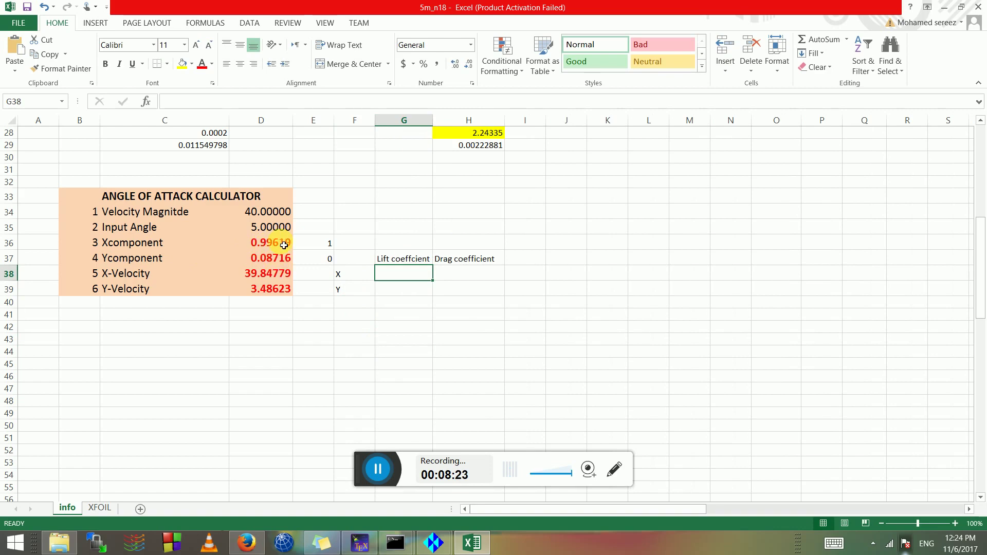
{"action": "left_click", "coordinate": [260, 258]}
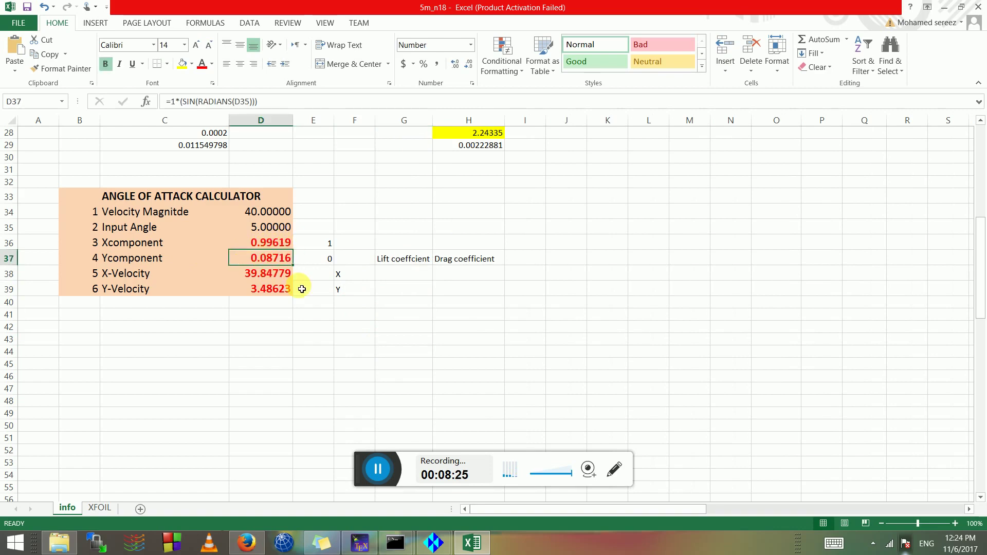
{"action": "key", "text": "ctrl+c"}
{"action": "left_click", "coordinate": [398, 274]}
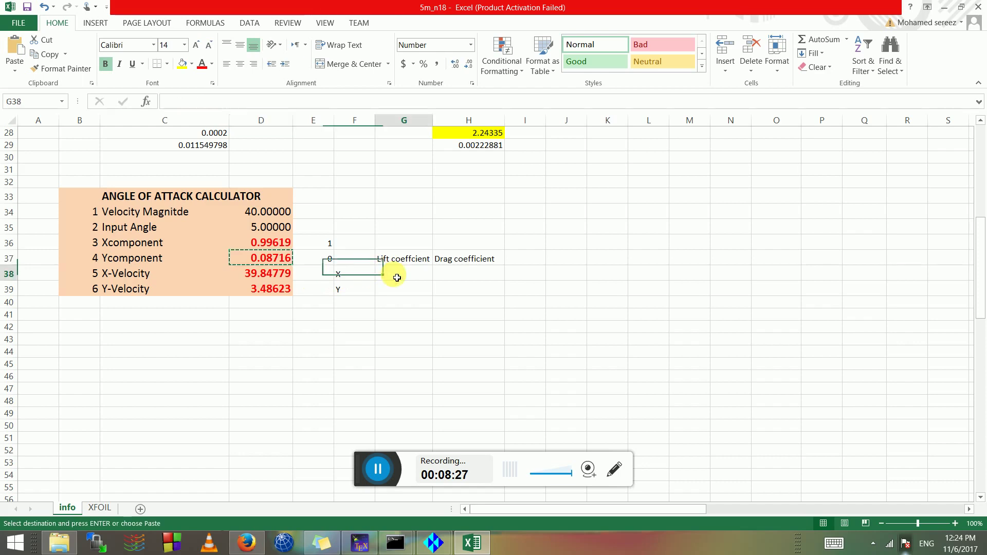
{"action": "key", "text": "ctrl+v"}
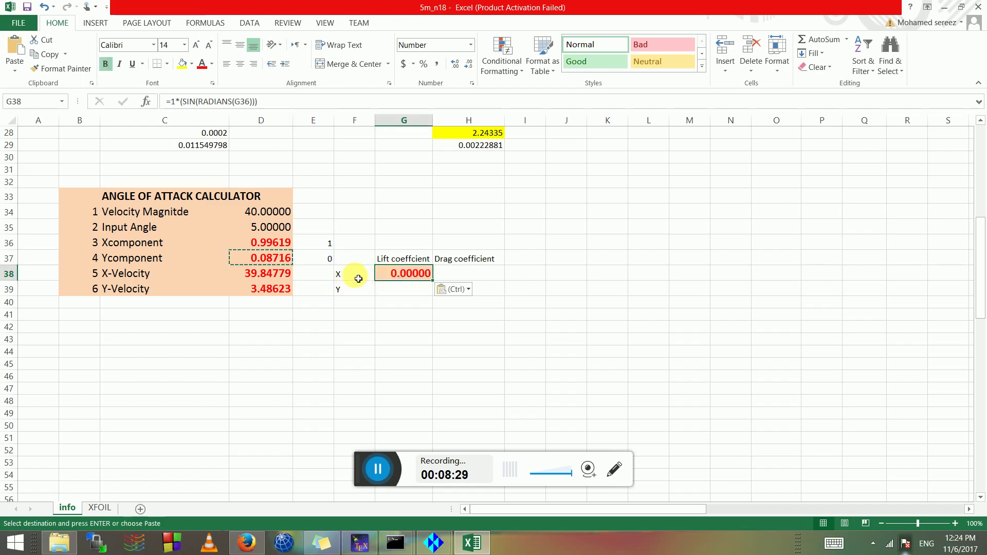
Step: Link the lift coefficient cells to the calculator, with X in G38 as =D37 and Y in G39 as =D36
{"action": "double_click", "coordinate": [393, 275]}
{"action": "key", "text": "Escape"}
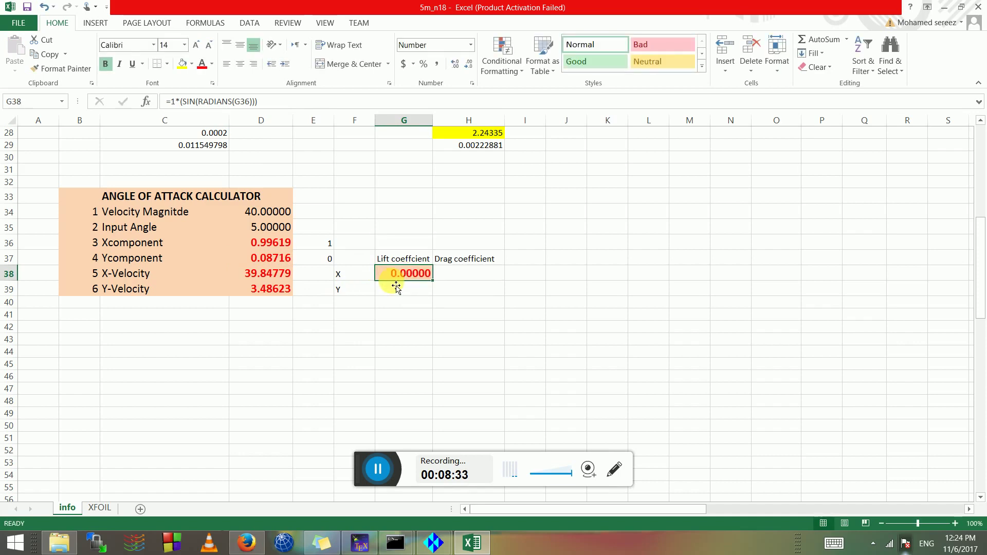
{"action": "type", "text": "="}
{"action": "left_click", "coordinate": [274, 260]}
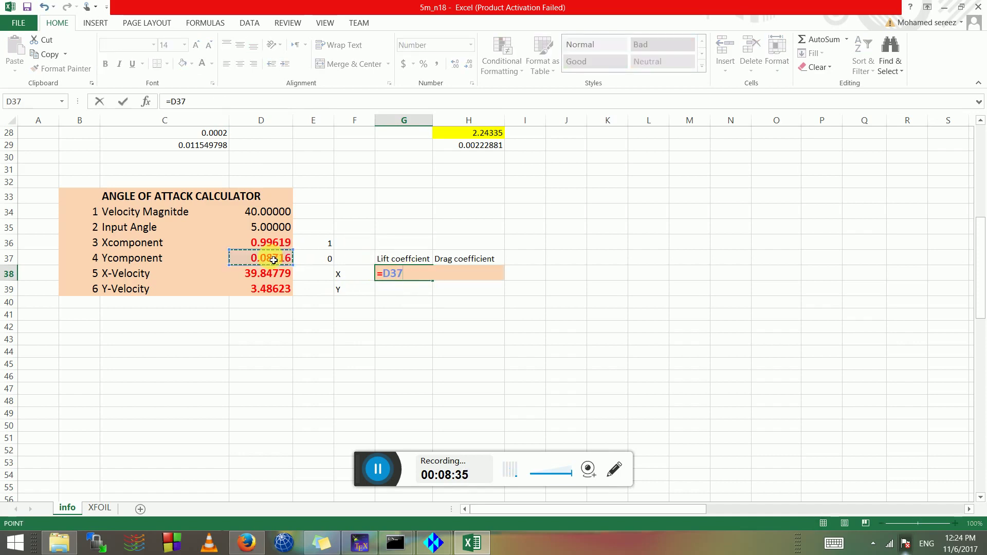
{"action": "key", "text": "Return"}
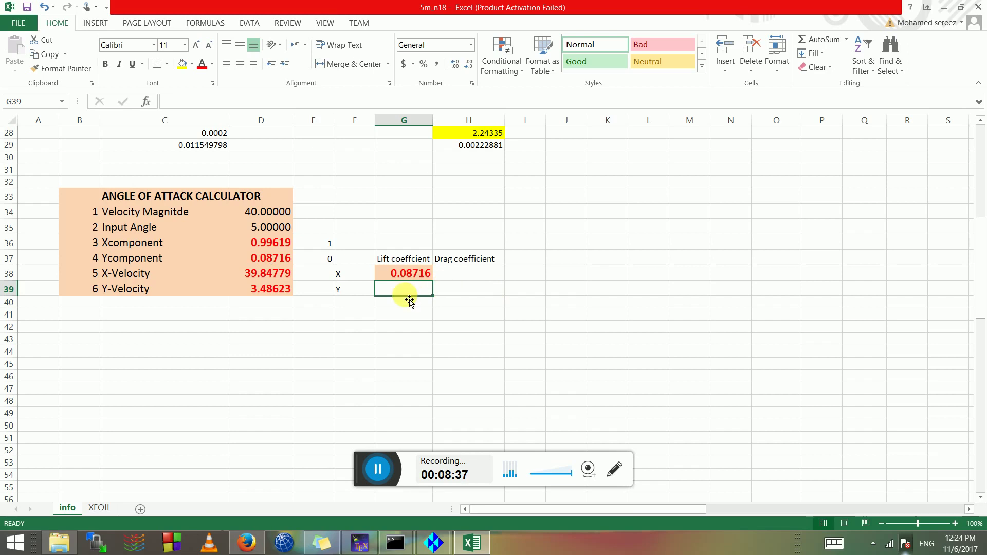
{"action": "type", "text": "="}
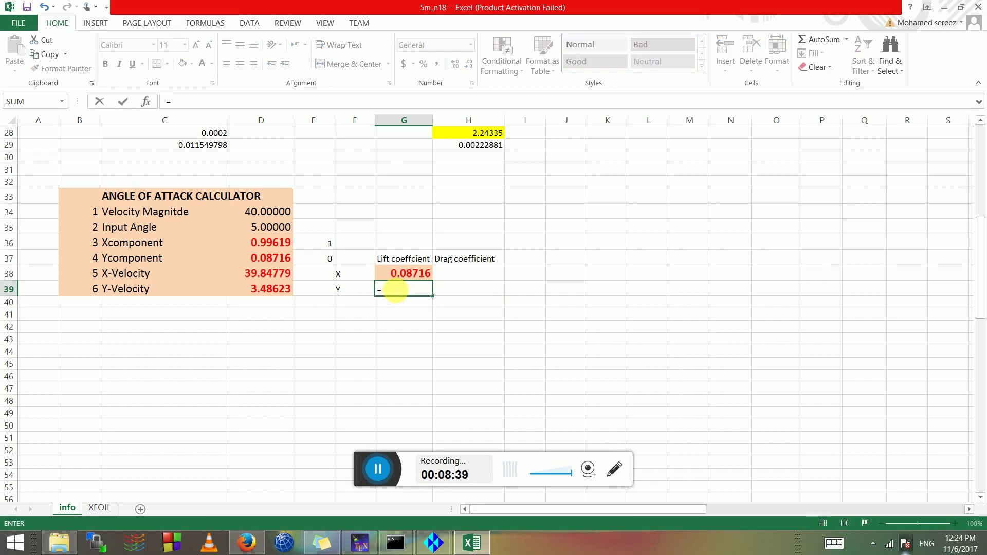
{"action": "left_click", "coordinate": [265, 250]}
{"action": "key", "text": "Return"}
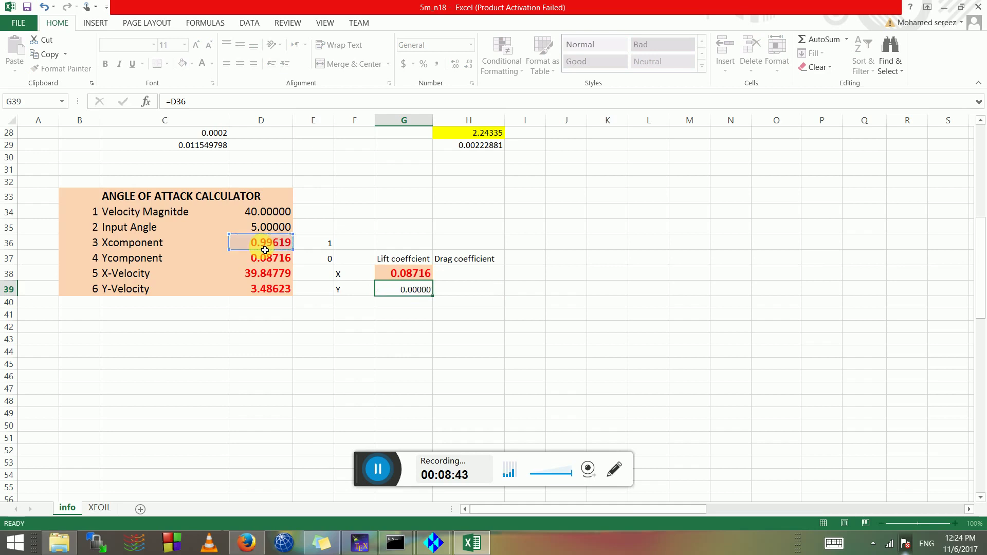
{"action": "left_click", "coordinate": [407, 291]}
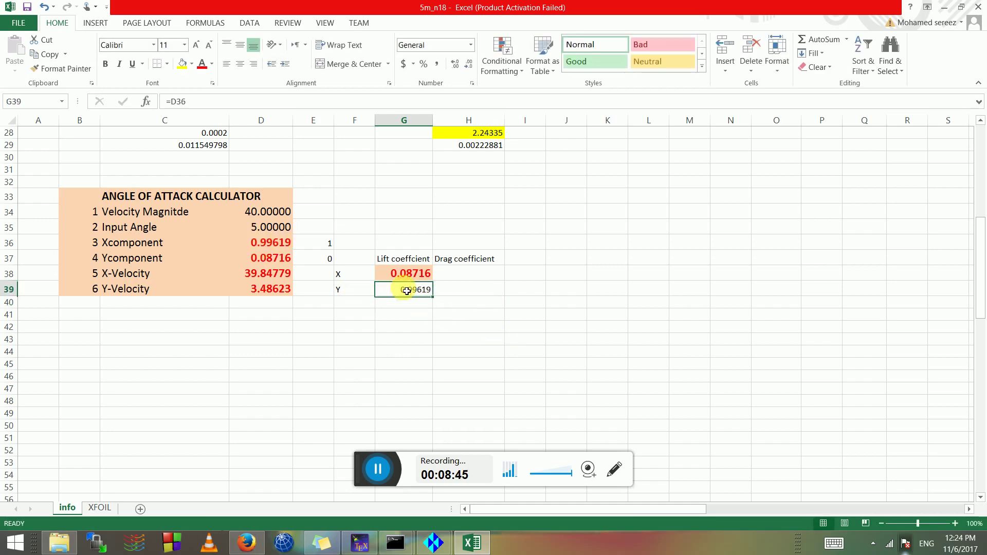
Step: Reference G39 in the drag coefficient's X cell H38 with the formula =G39
{"action": "left_click", "coordinate": [445, 277]}
{"action": "type", "text": "="}
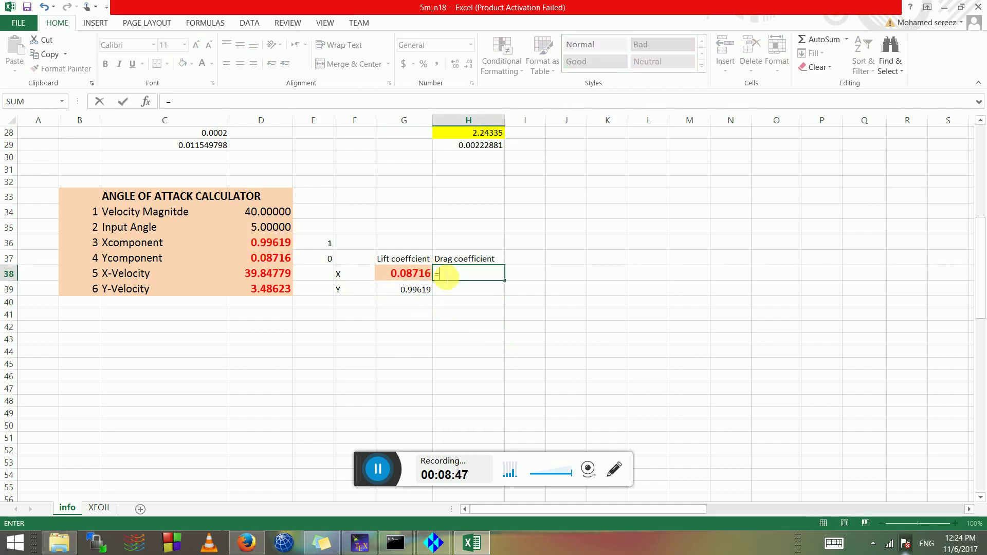
{"action": "left_click", "coordinate": [413, 292]}
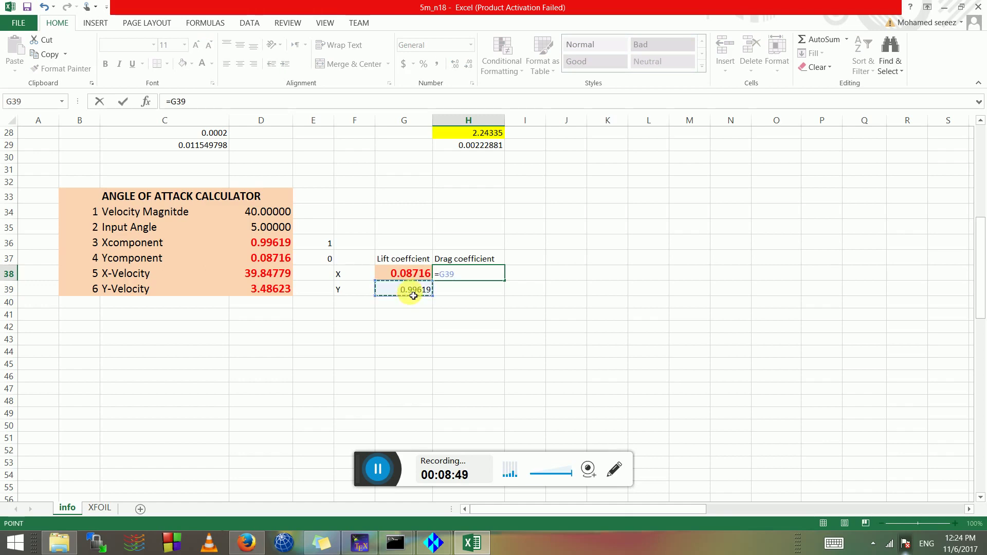
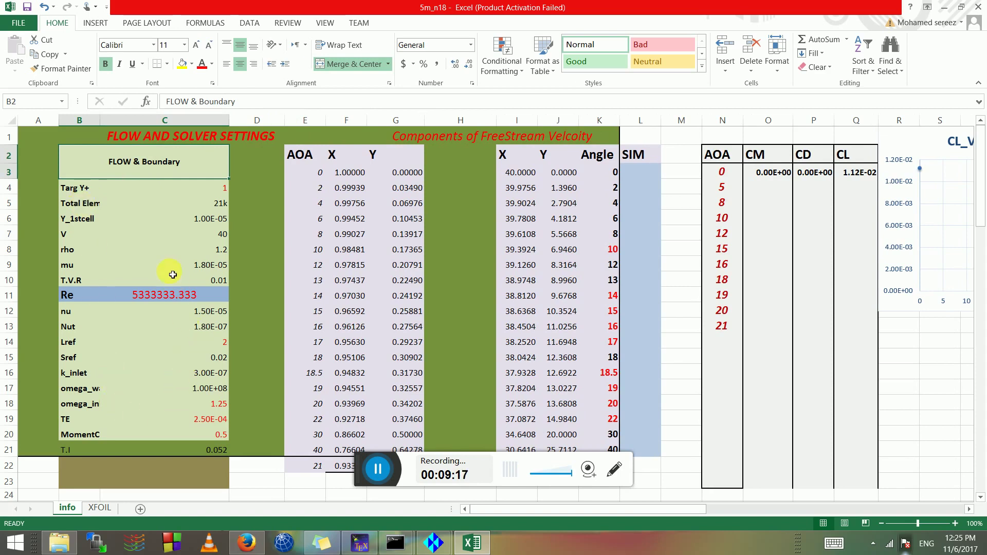
Step: Review the Targ Y+ and Total Elements settings, and widen column B so its labels fit
{"action": "left_click", "coordinate": [96, 192]}
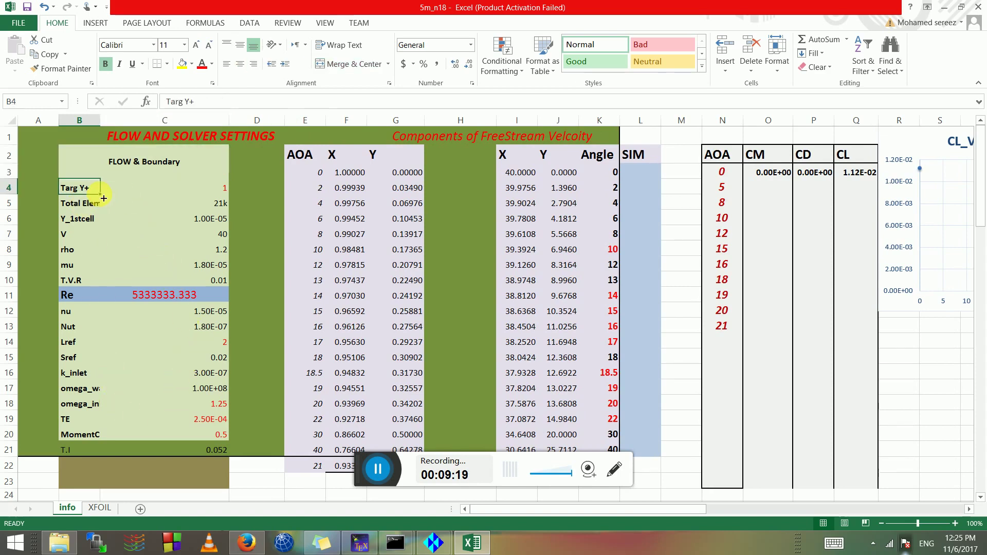
{"action": "left_click", "coordinate": [208, 189]}
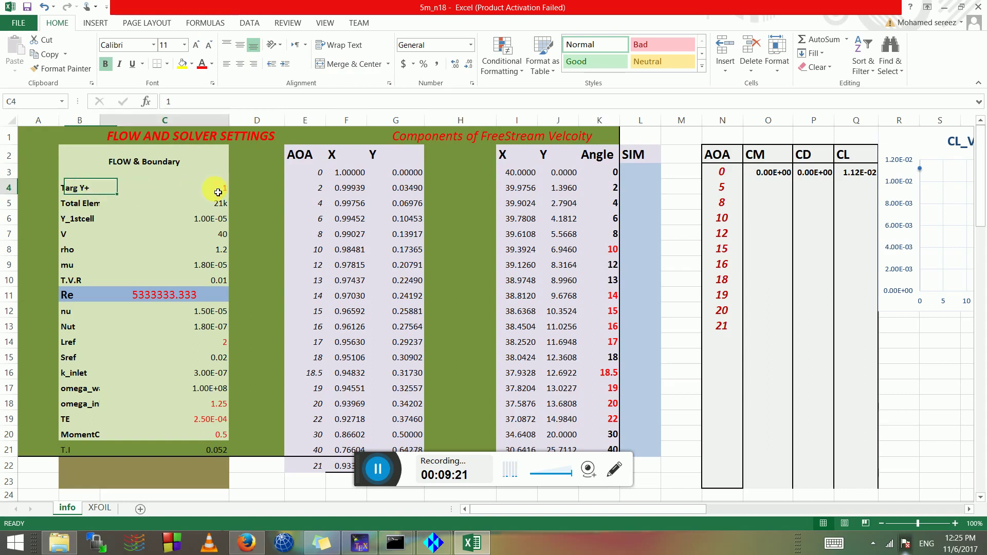
{"action": "left_click", "coordinate": [69, 206]}
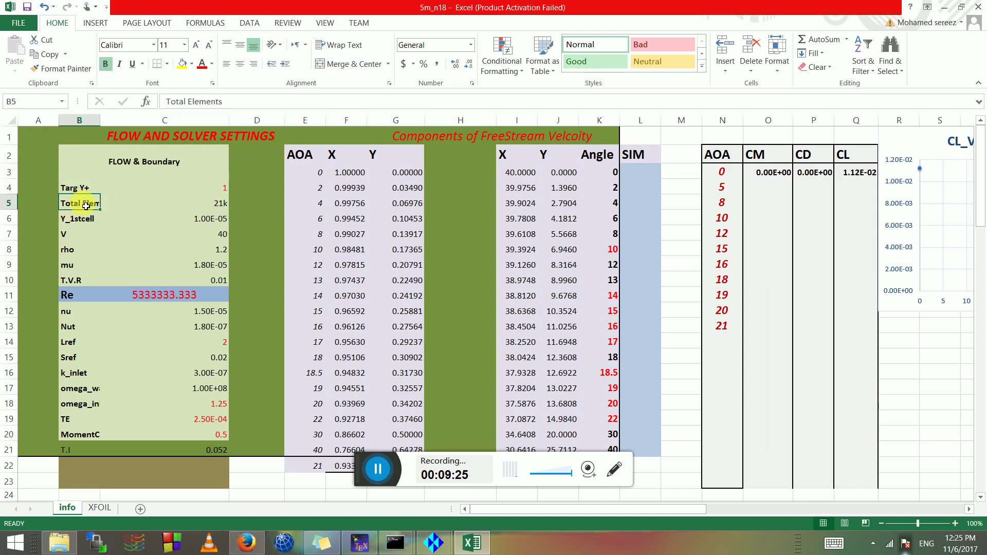
{"action": "left_click_drag", "start_coordinate": [100, 120], "coordinate": [122, 120]}
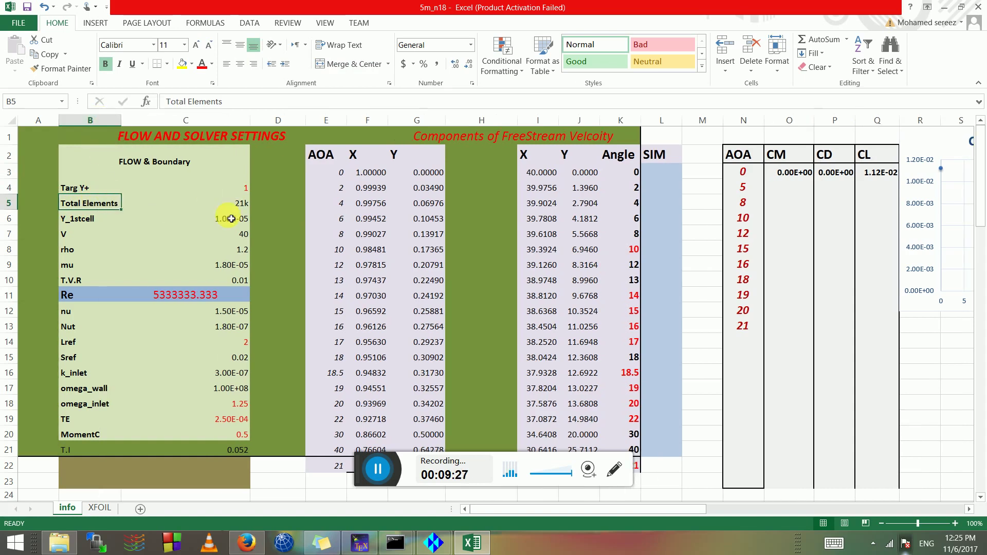
{"action": "left_click", "coordinate": [235, 203]}
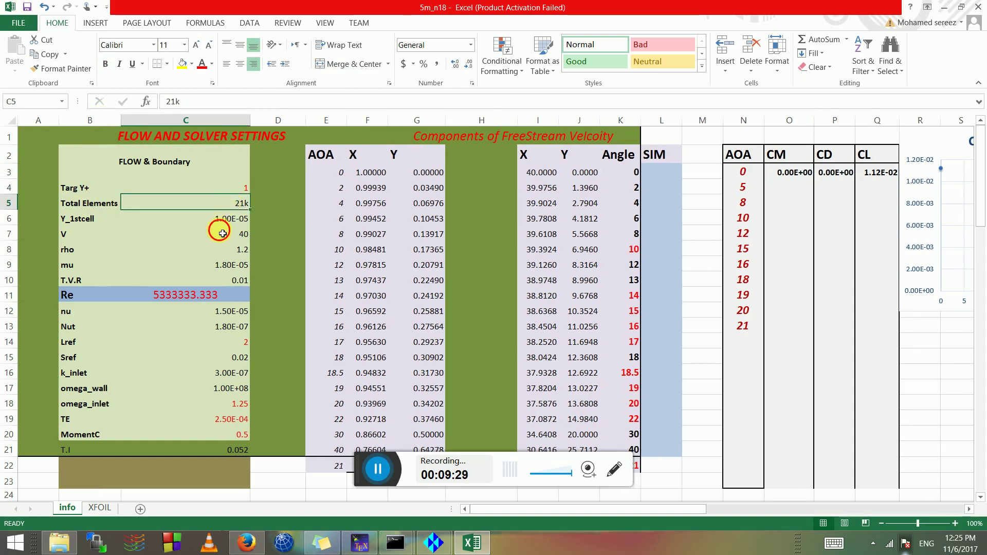
{"action": "left_click", "coordinate": [221, 220]}
{"action": "left_click", "coordinate": [221, 203]}
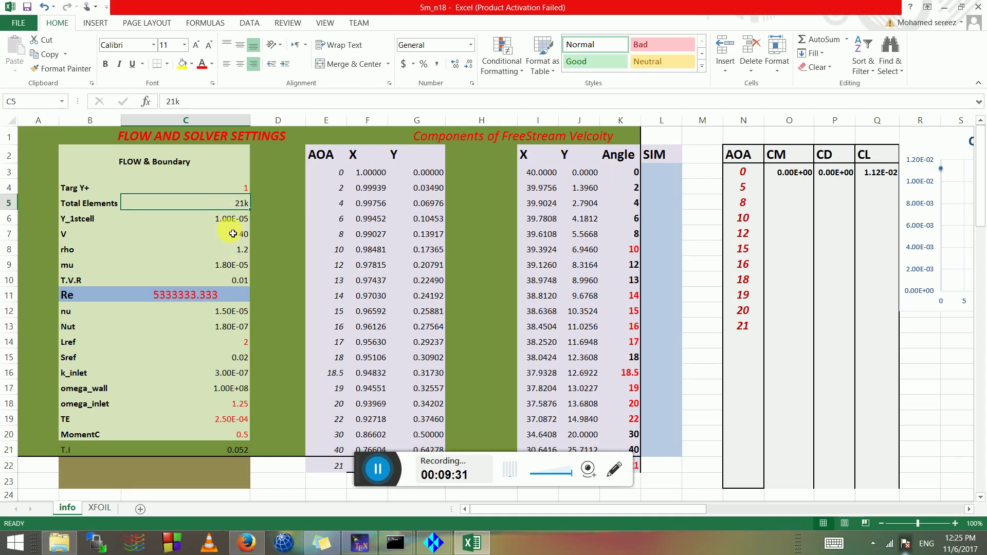
{"action": "scroll", "coordinate": [234, 236], "scroll_direction": "down", "scroll_amount": 3}
{"action": "scroll", "coordinate": [227, 236], "scroll_direction": "up", "scroll_amount": 3}
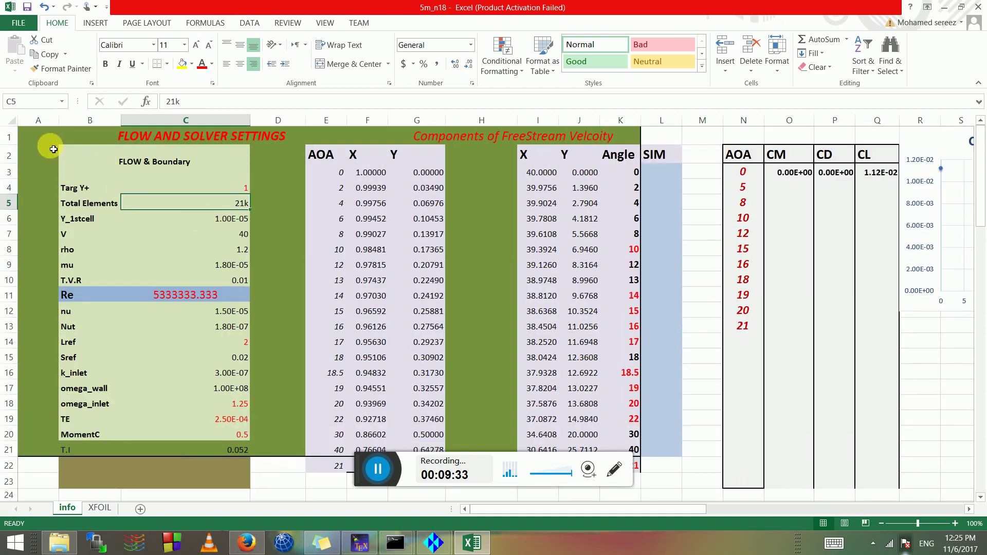
Step: Insert a blank row above the flow and solver settings, and merge and center A1:K1 in it
{"action": "left_click", "coordinate": [9, 138]}
{"action": "right_click", "coordinate": [8, 138]}
{"action": "left_click", "coordinate": [31, 226]}
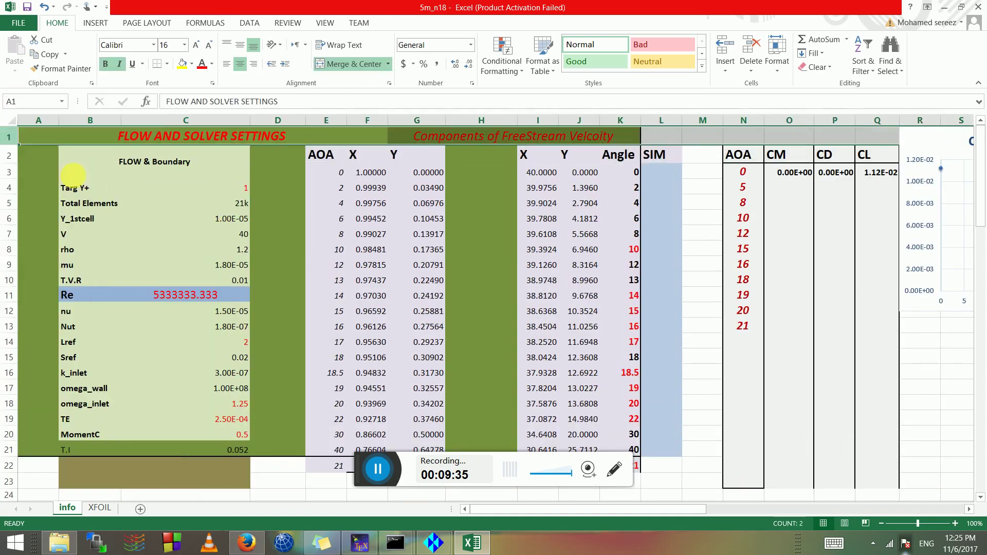
{"action": "left_click_drag", "start_coordinate": [40, 132], "coordinate": [625, 125]}
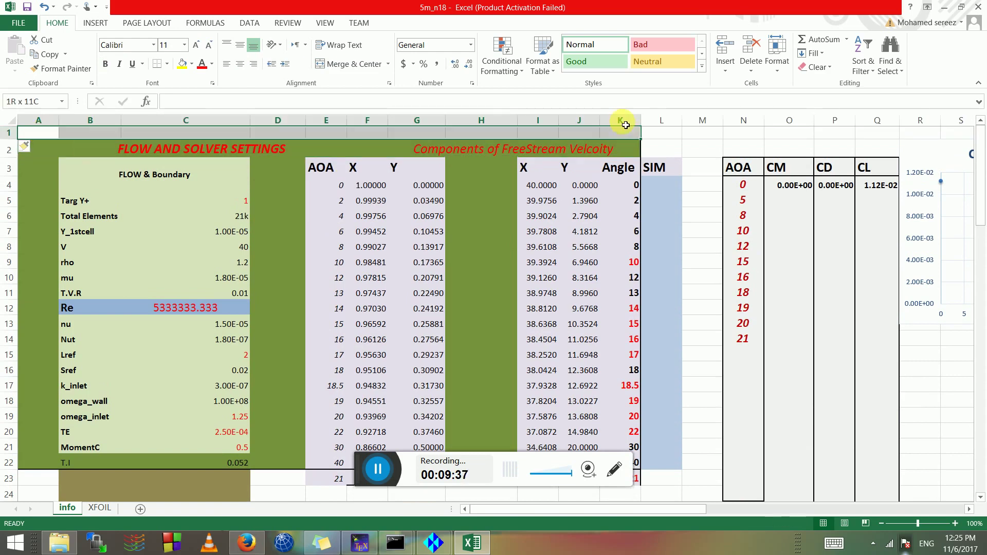
{"action": "left_click", "coordinate": [341, 64]}
Step: Enter the title "My Simulation 1" in the merged cell A1
{"action": "type", "text": "My"}
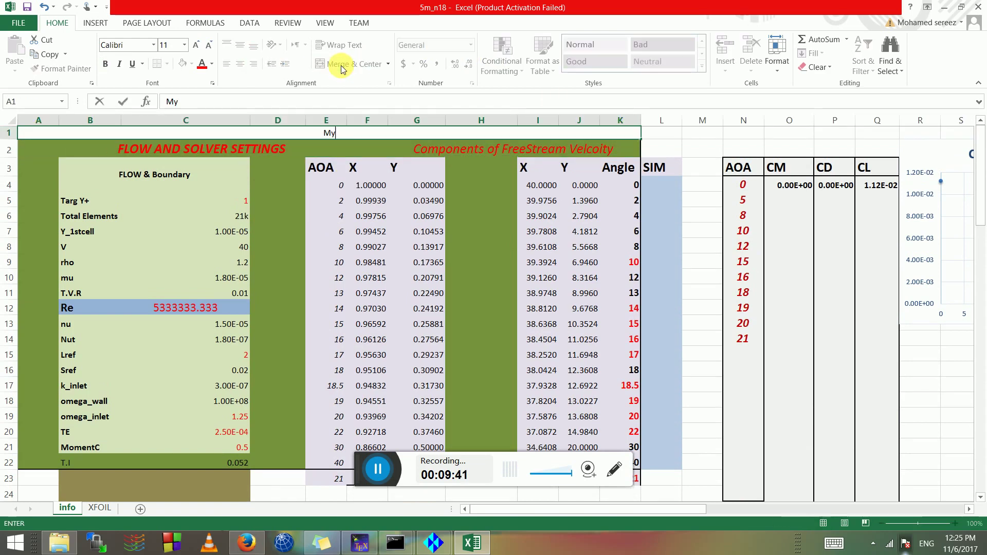
{"action": "type", "text": " Simula"}
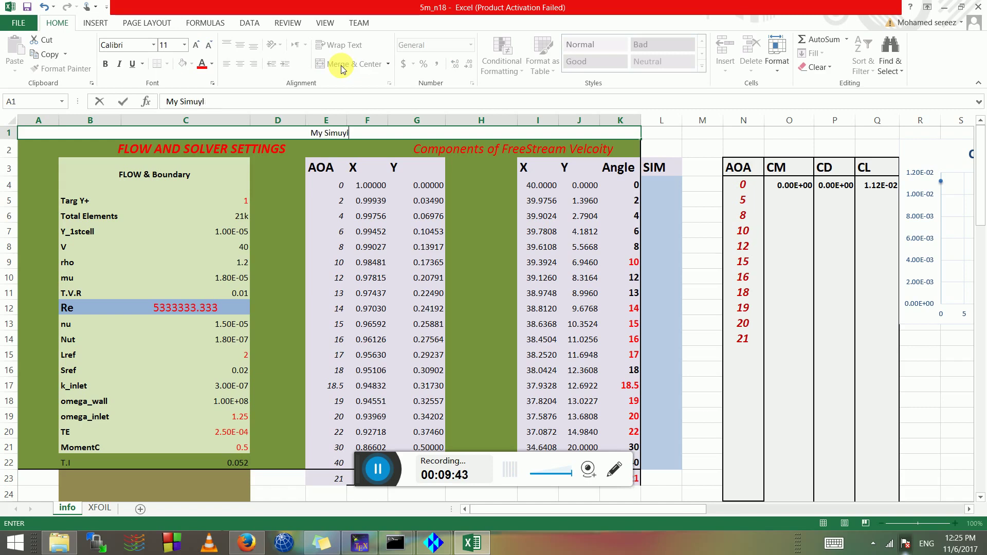
{"action": "type", "text": "tion 1"}
{"action": "key", "text": "Return"}
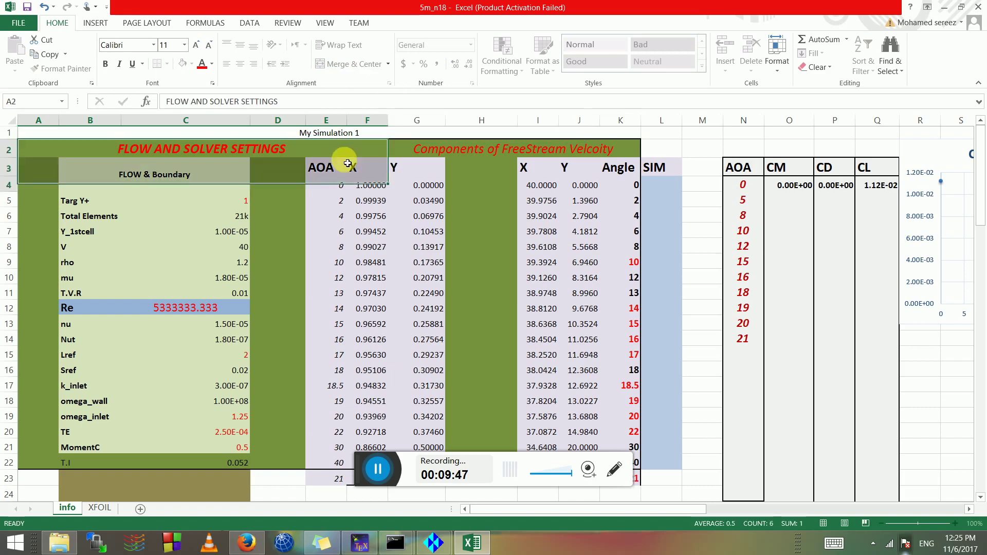
Step: Replace the title in A1 with "NACA 0012 simulation 1 - 6/11/2017"
{"action": "left_click", "coordinate": [330, 133]}
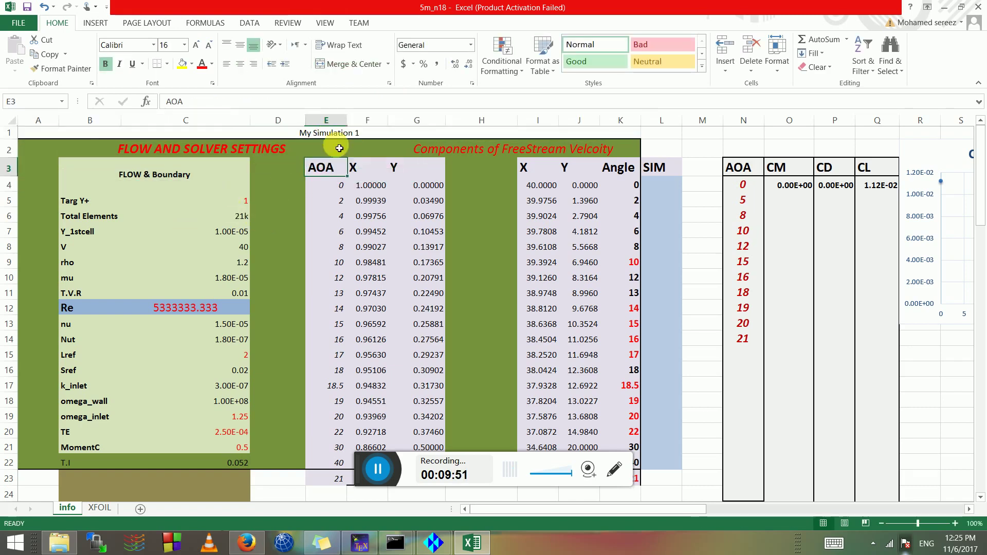
{"action": "double_click", "coordinate": [343, 132]}
{"action": "left_click_drag", "start_coordinate": [379, 133], "coordinate": [304, 139]}
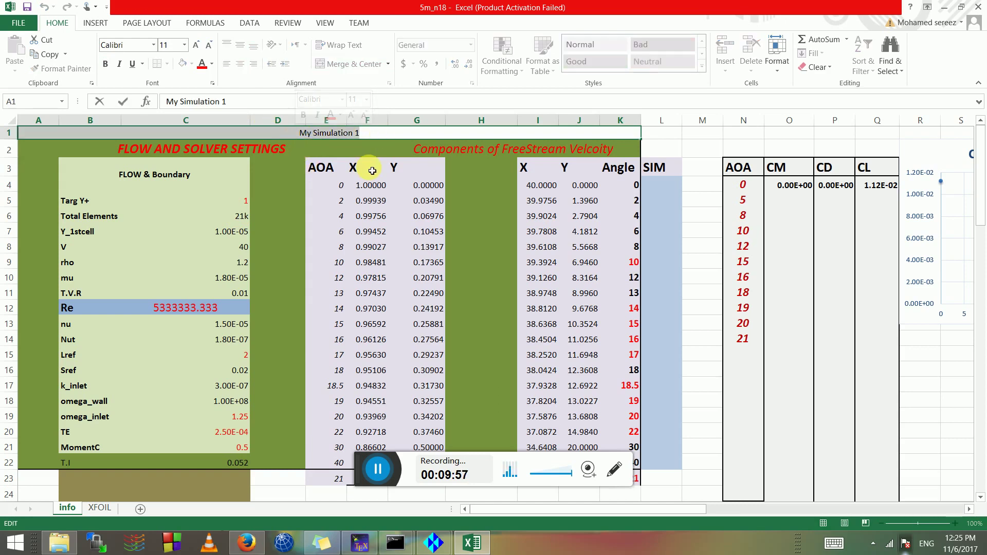
{"action": "type", "text": "NACA 0012"}
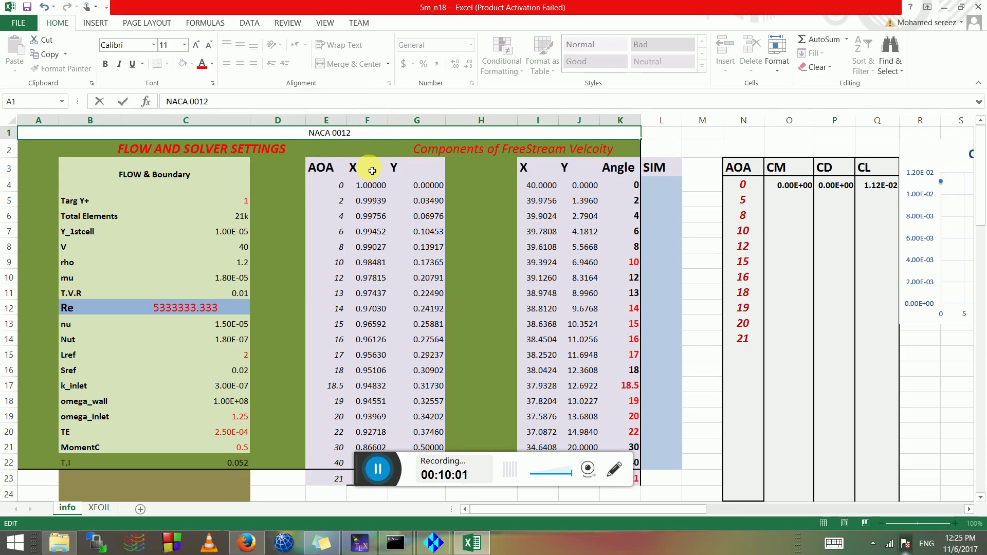
{"action": "type", "text": " simul.a"}
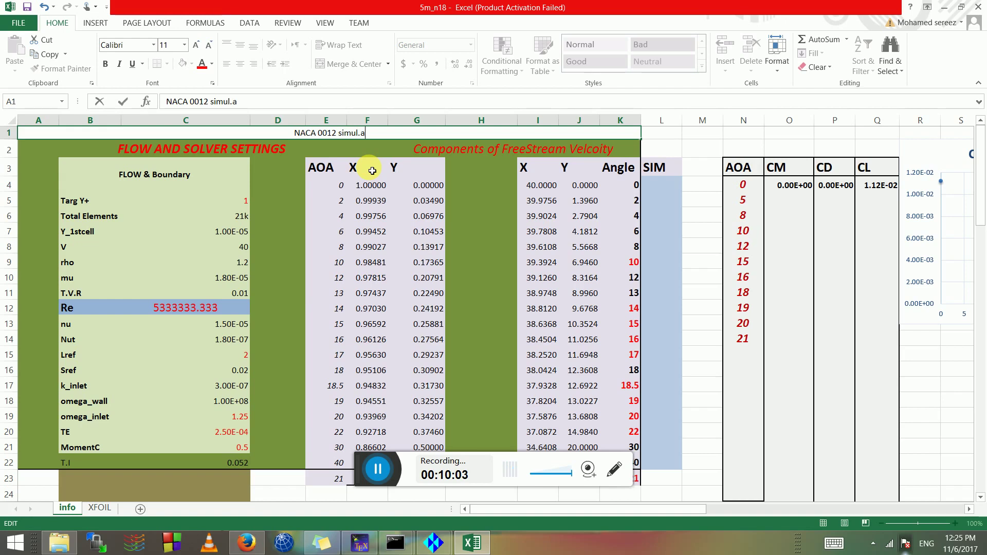
{"action": "key", "text": "BackSpace"}
{"action": "key", "text": "BackSpace"}
{"action": "type", "text": "ation 1 -"}
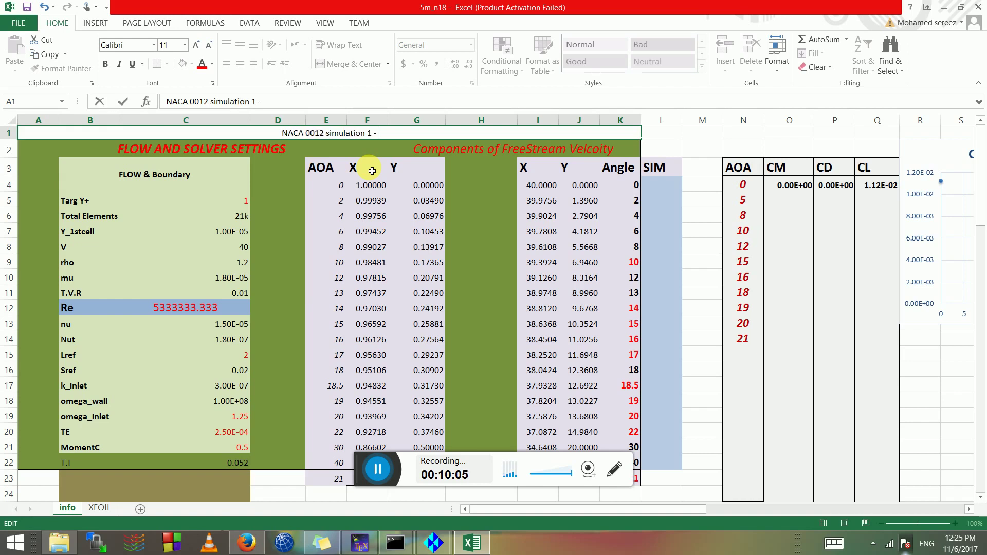
{"action": "type", "text": "1"}
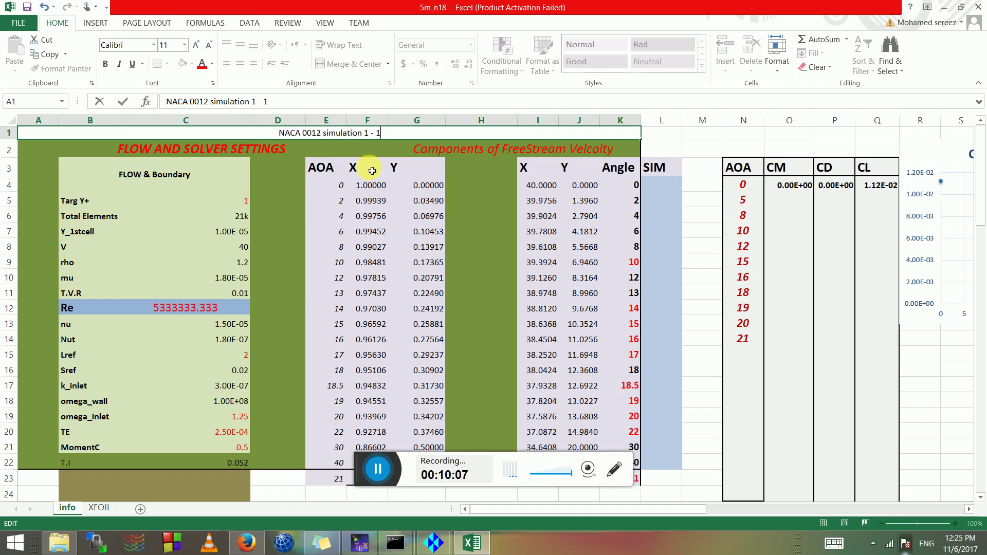
{"action": "key", "text": "BackSpace"}
{"action": "type", "text": "5"}
{"action": "key", "text": "BackSpace"}
{"action": "type", "text": "6/11/201"}
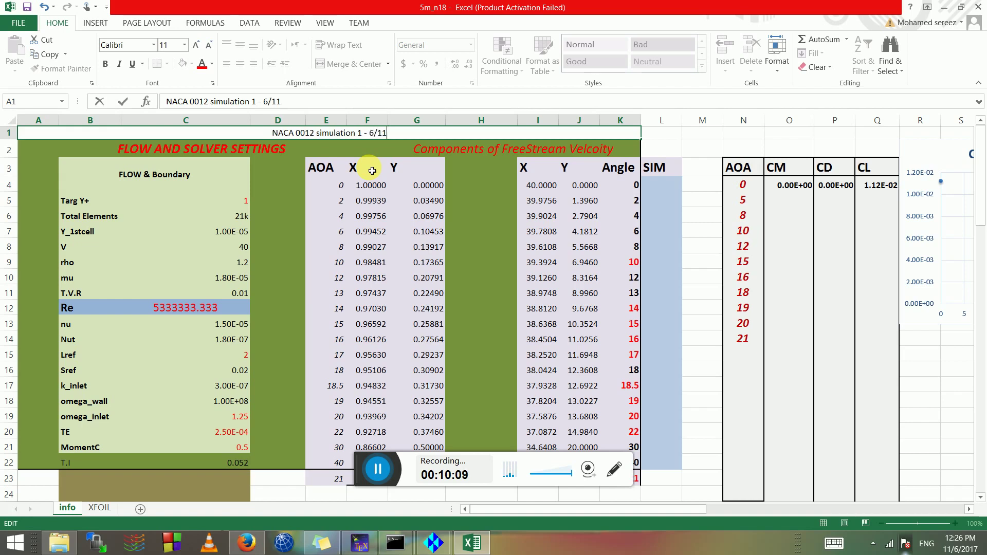
{"action": "type", "text": "7"}
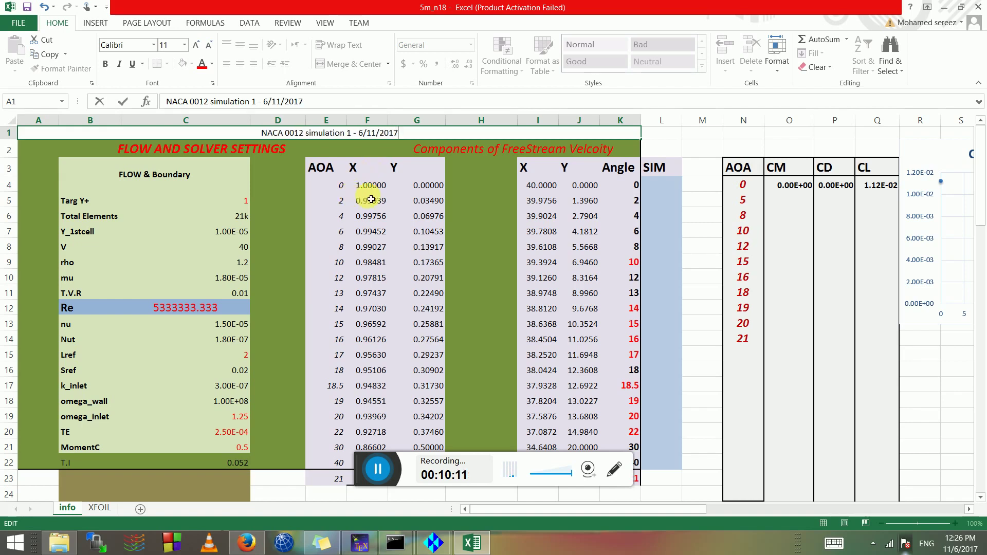
{"action": "left_click", "coordinate": [327, 189]}
Step: Check the stored Y_1stcell value in C7 without editing it
{"action": "left_click", "coordinate": [192, 240]}
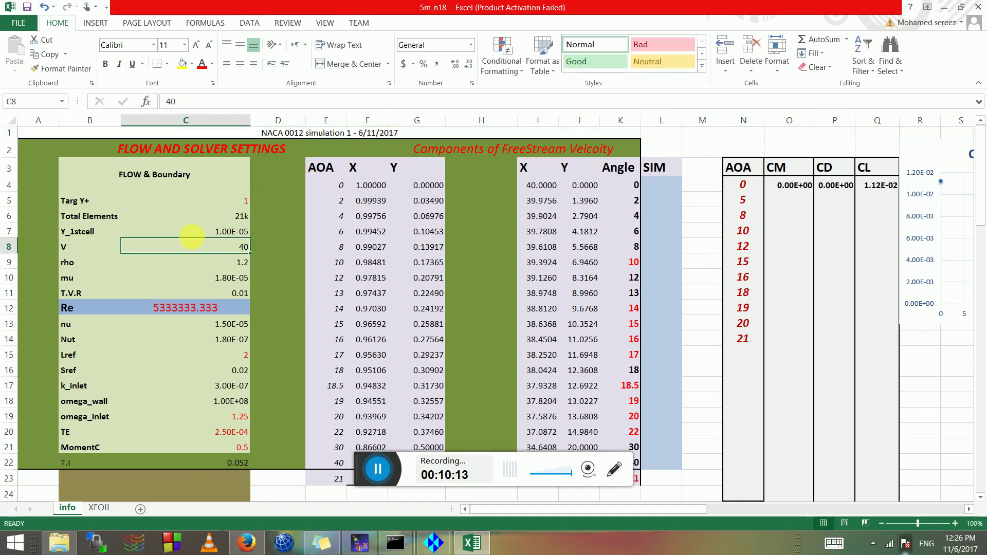
{"action": "left_click", "coordinate": [229, 230]}
{"action": "double_click", "coordinate": [228, 234]}
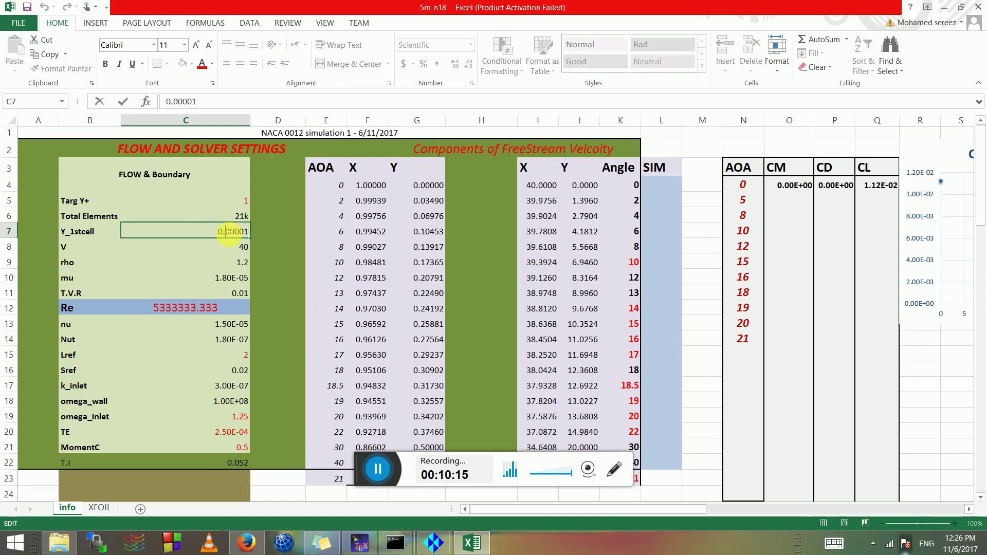
{"action": "key", "text": "Escape"}
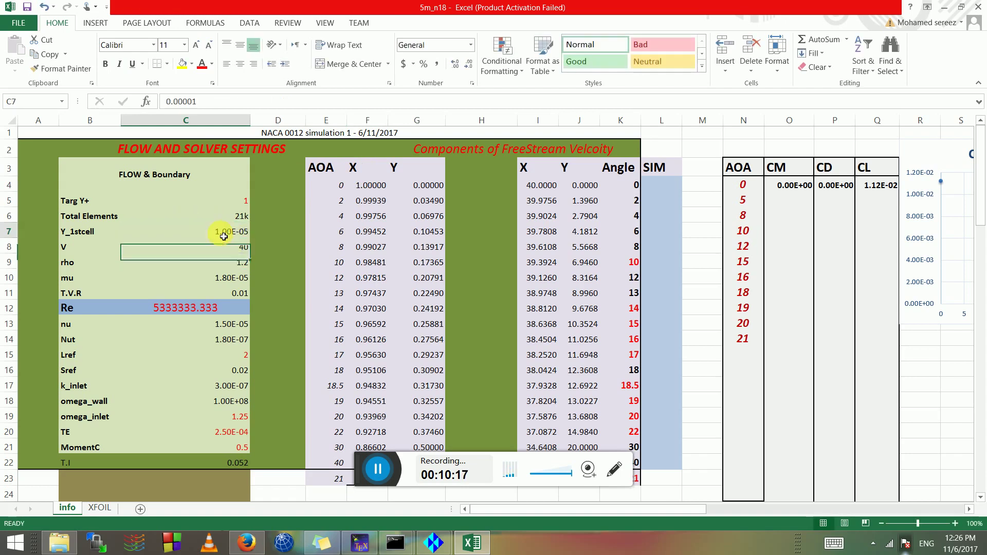
Step: Switch to Firefox and open the Pointwise Y+ Calculator page in a new tab
{"action": "left_click", "coordinate": [246, 542]}
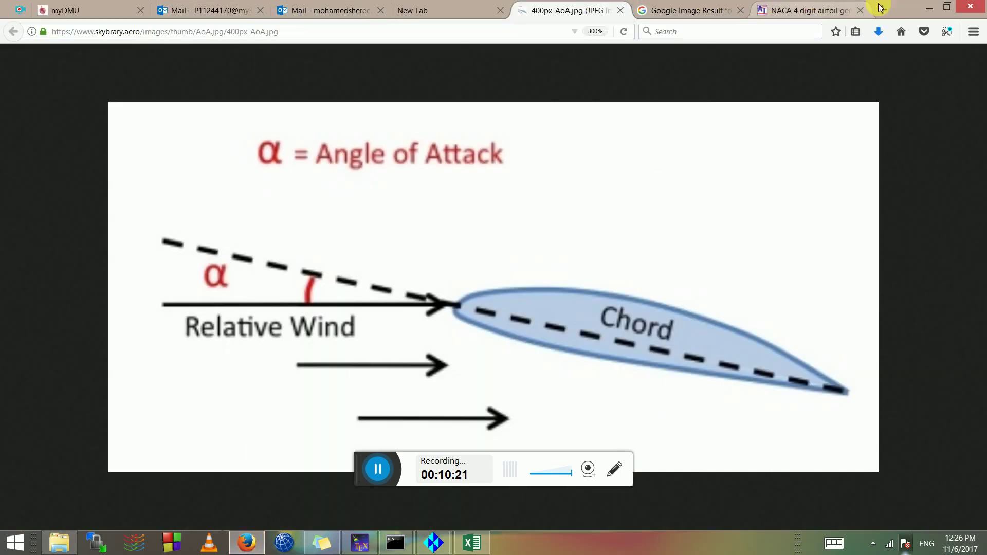
{"action": "left_click", "coordinate": [807, 11]}
{"action": "left_click", "coordinate": [883, 10]}
{"action": "left_click", "coordinate": [146, 31]}
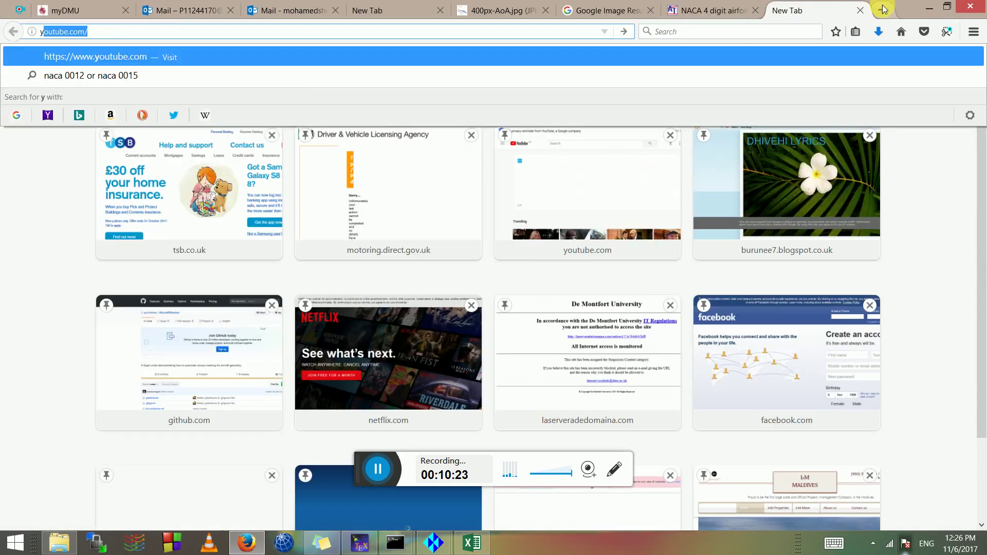
{"action": "type", "text": "yp"}
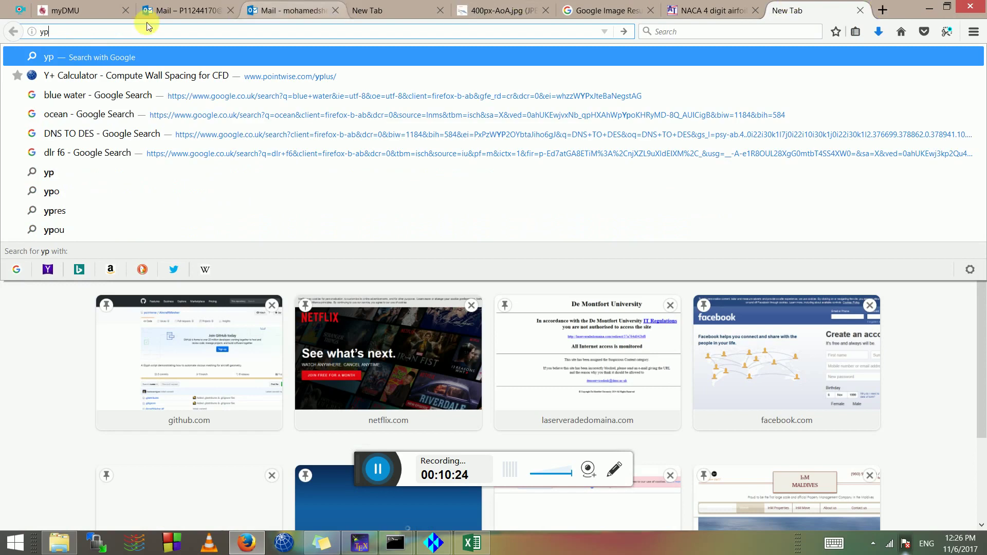
{"action": "left_click", "coordinate": [133, 75]}
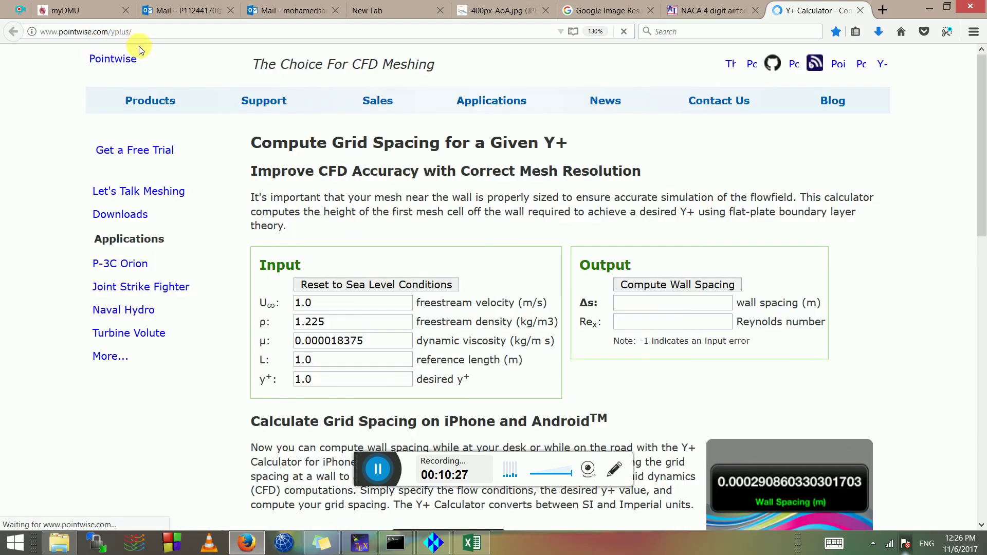
Step: Set the freestream velocity to 30 m/s, leave the other inputs at their defaults, and compute the wall spacing
{"action": "left_click", "coordinate": [331, 379]}
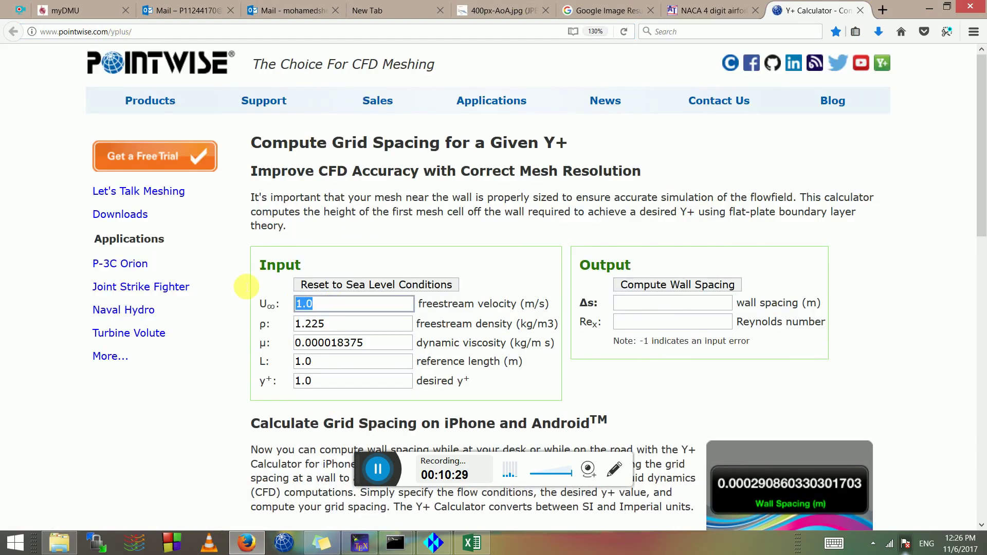
{"action": "type", "text": "30"}
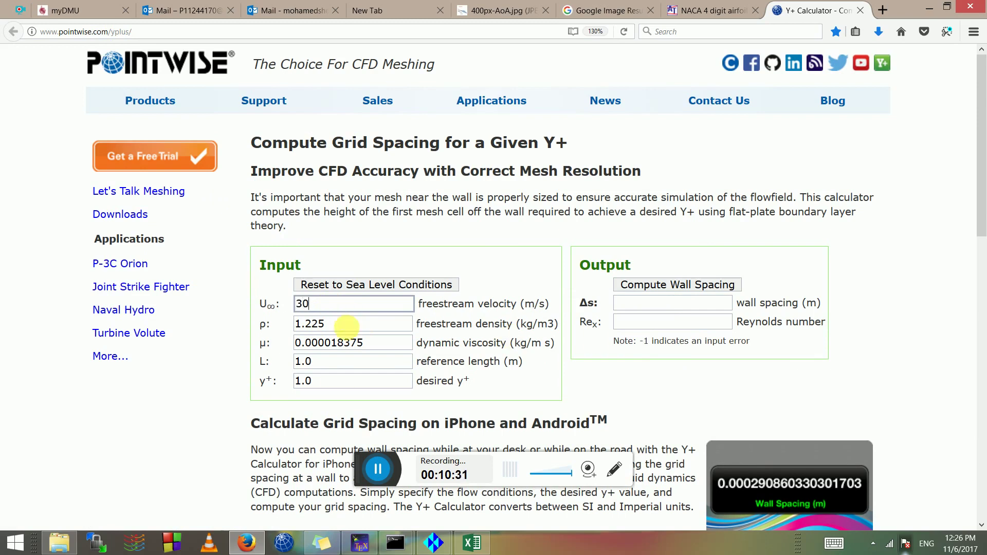
{"action": "left_click", "coordinate": [343, 329]}
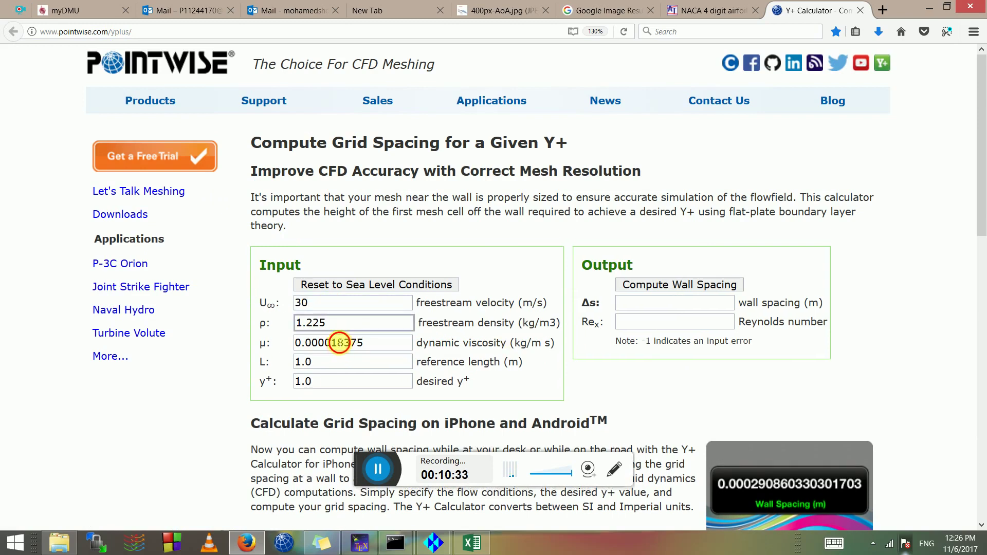
{"action": "left_click", "coordinate": [340, 342]}
{"action": "key", "text": "Tab"}
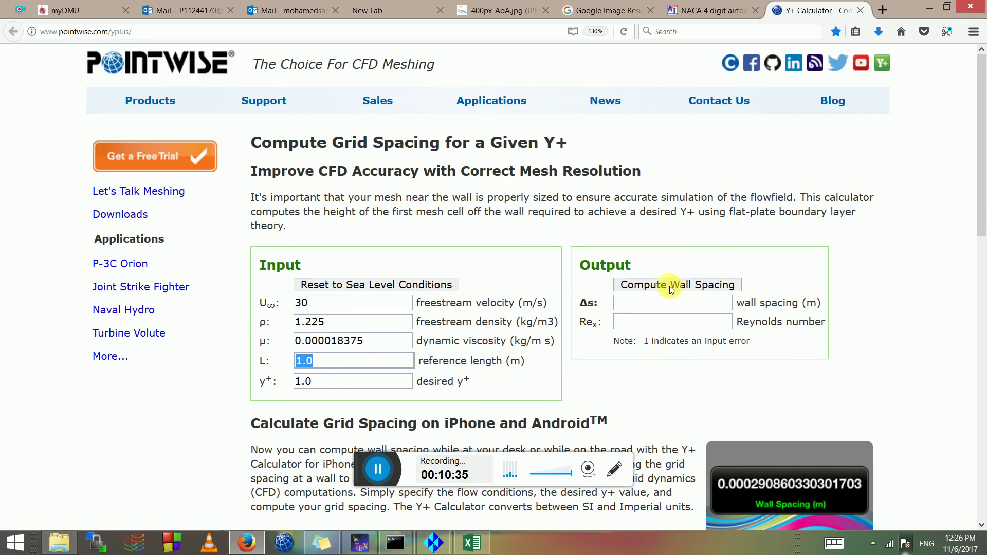
{"action": "left_click", "coordinate": [671, 288]}
{"action": "left_click_drag", "start_coordinate": [642, 325], "coordinate": [637, 324]}
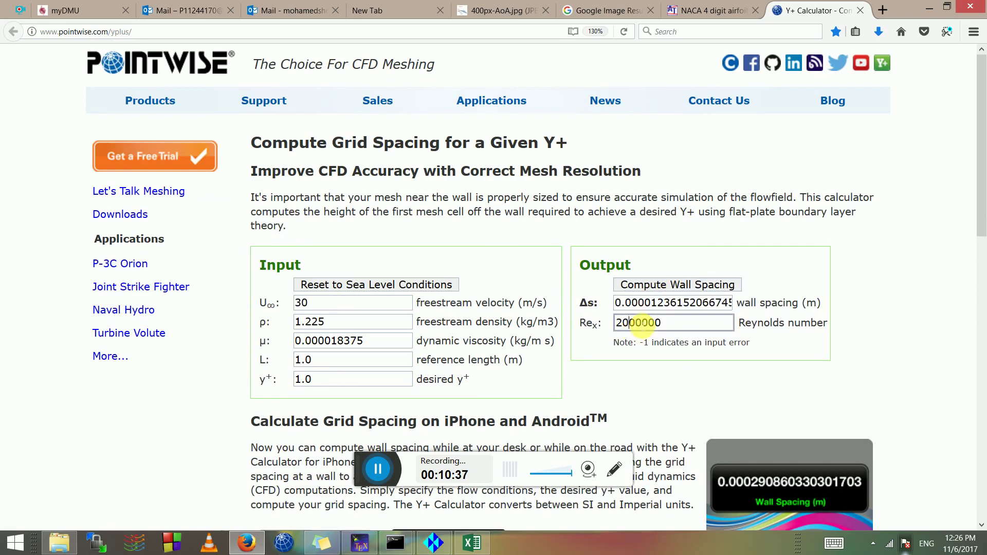
Step: Copy the decimal digits of the computed wall spacing and try to paste them into Y_1stcell cell C7 in Excel
{"action": "double_click", "coordinate": [652, 304]}
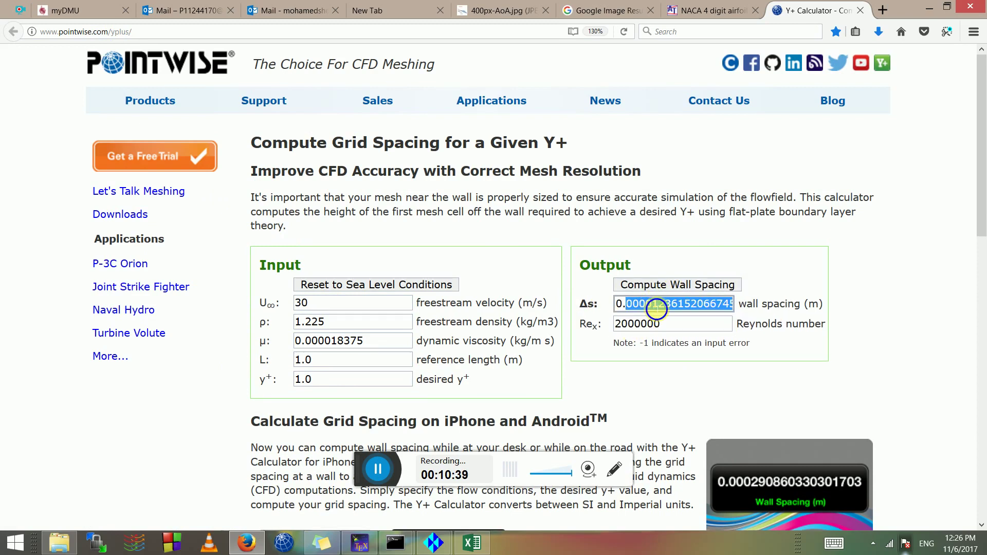
{"action": "right_click", "coordinate": [657, 309]}
{"action": "left_click", "coordinate": [681, 342]}
{"action": "key", "text": "alt+Tab"}
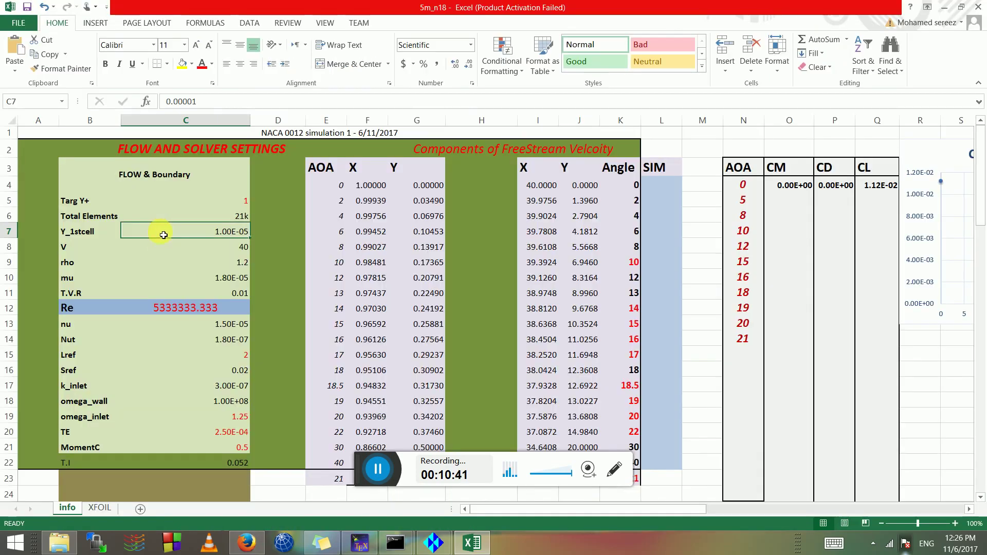
{"action": "right_click", "coordinate": [207, 233]}
{"action": "left_click", "coordinate": [239, 288]}
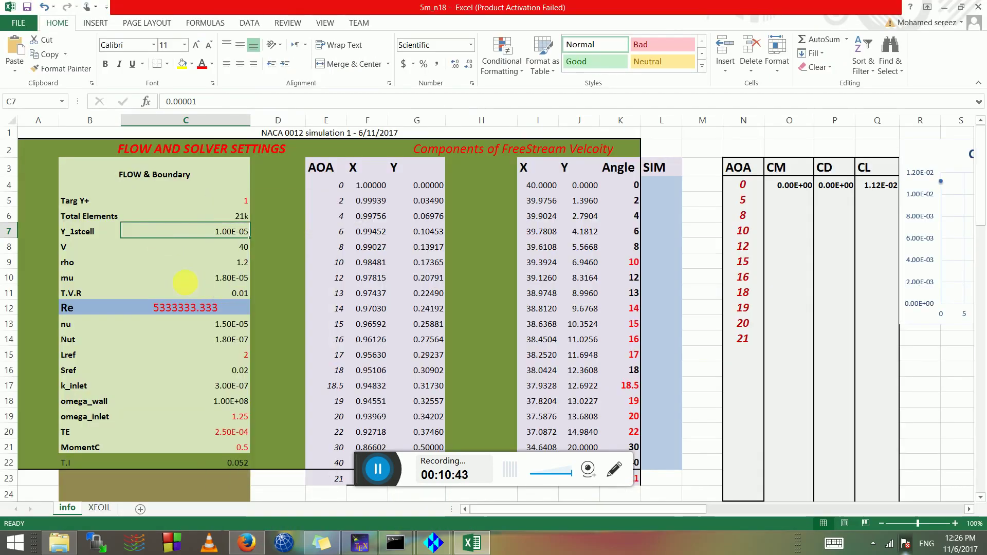
Step: Compare the V value in C8 of the Excel sheet with the freestream velocity in the Y+ calculator
{"action": "left_click", "coordinate": [216, 252]}
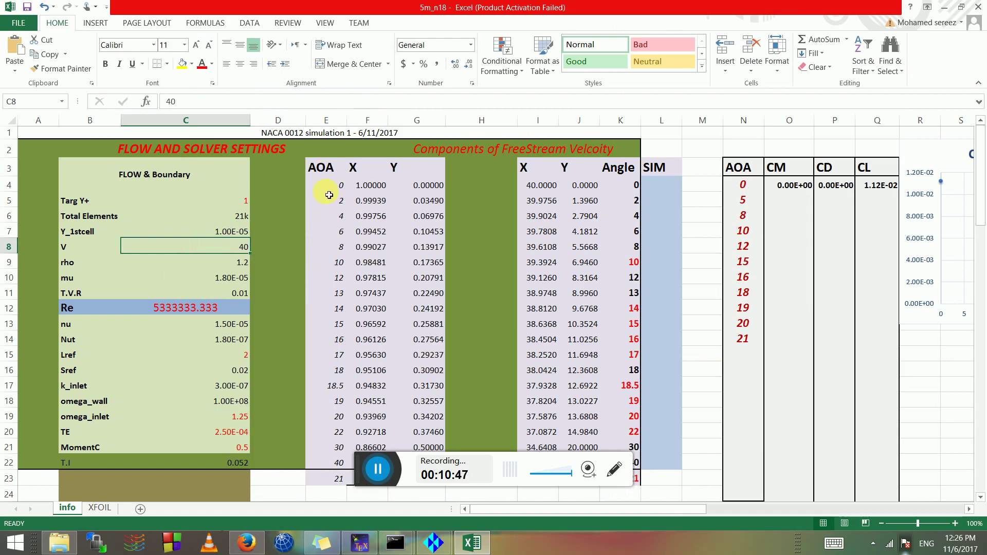
{"action": "left_click", "coordinate": [213, 280]}
{"action": "left_click", "coordinate": [245, 249]}
{"action": "key", "text": "alt+Tab"}
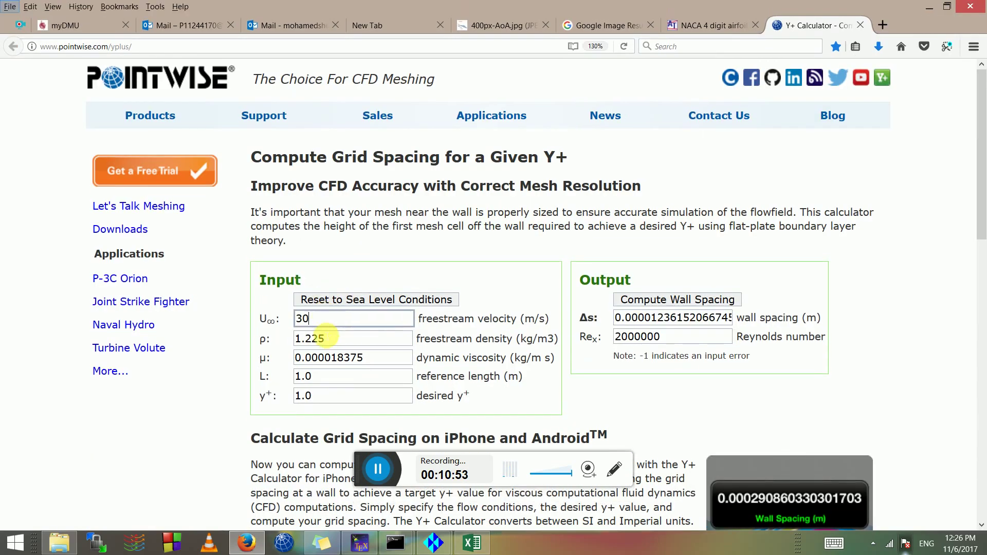
{"action": "key", "text": "alt+Tab"}
{"action": "key", "text": "alt+Tab"}
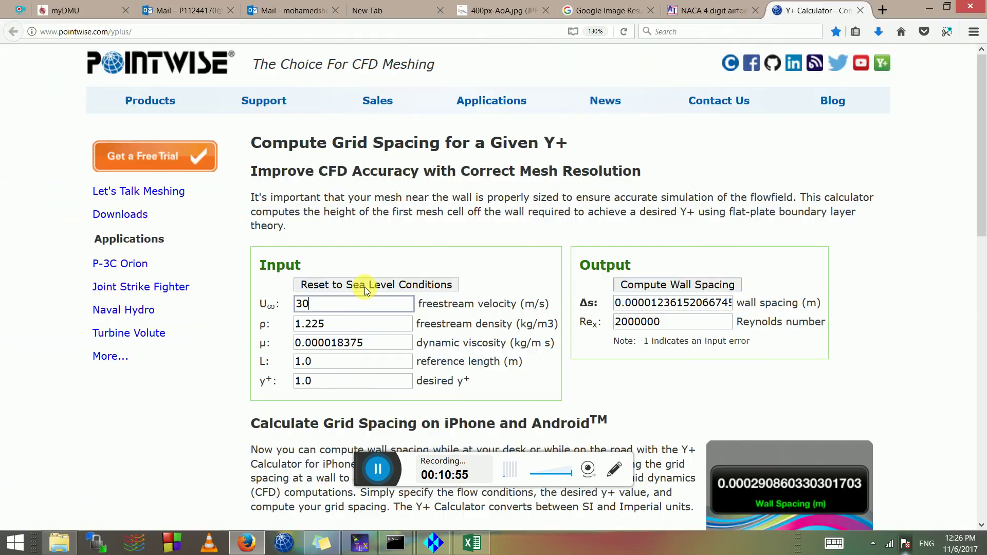
{"action": "key", "text": "alt+Tab"}
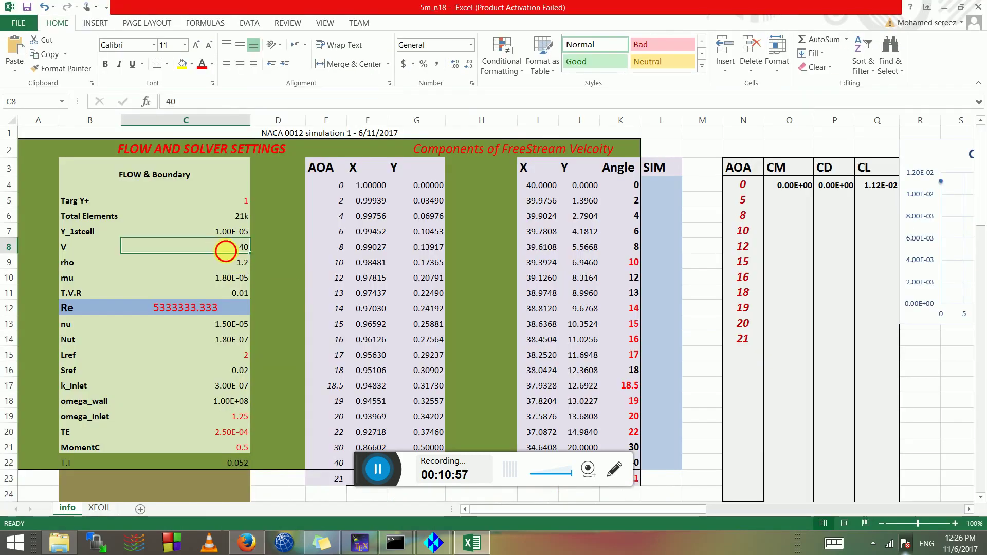
Step: Compare rho in C9 with the calculator's freestream density, and check the mu label and its value in C10
{"action": "left_click", "coordinate": [241, 272]}
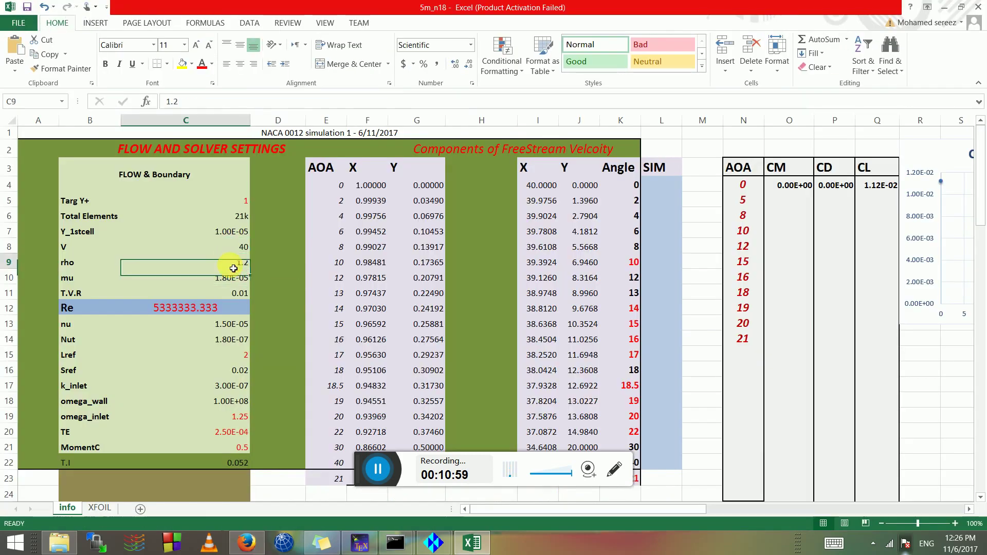
{"action": "key", "text": "Up"}
{"action": "key", "text": "alt+Tab"}
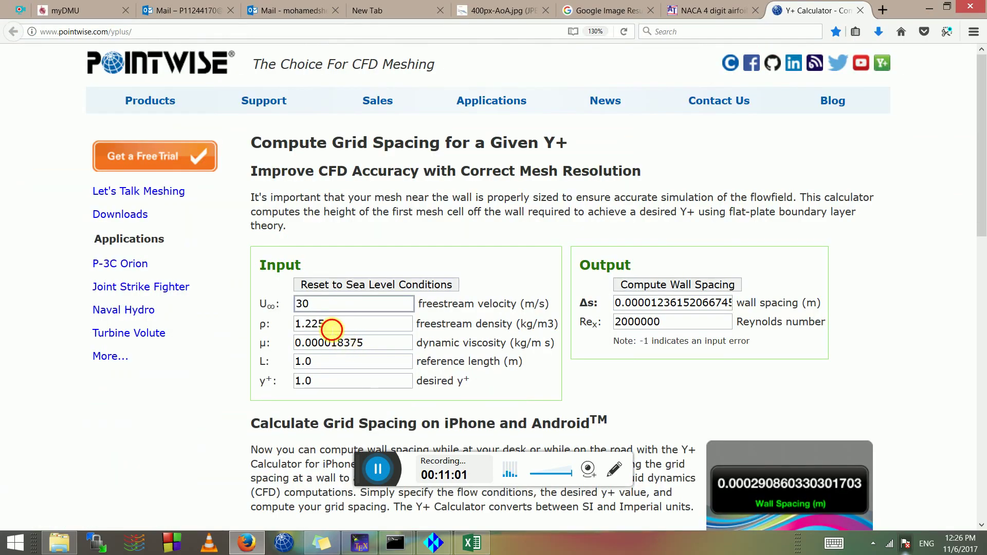
{"action": "left_click", "coordinate": [373, 322]}
{"action": "key", "text": "alt+Tab"}
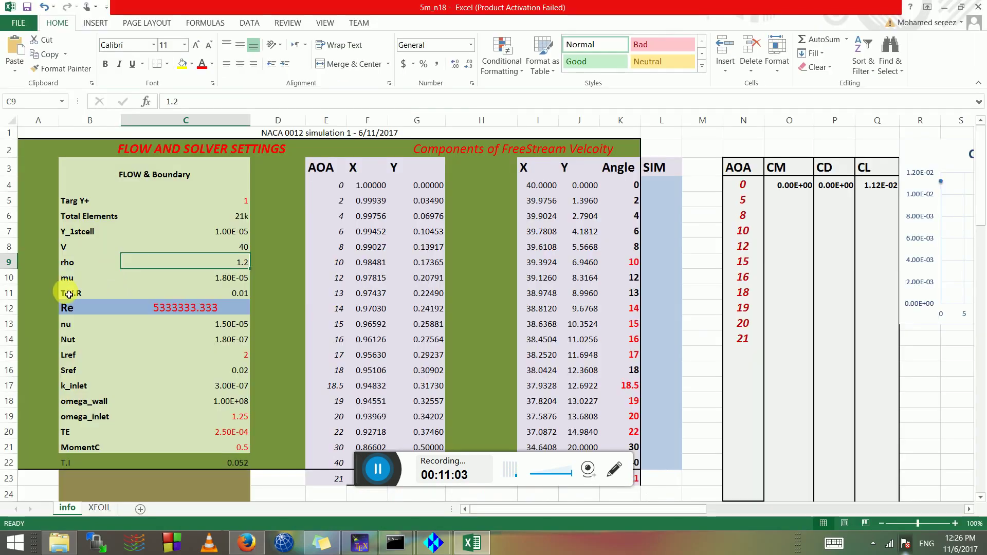
{"action": "left_click", "coordinate": [66, 286]}
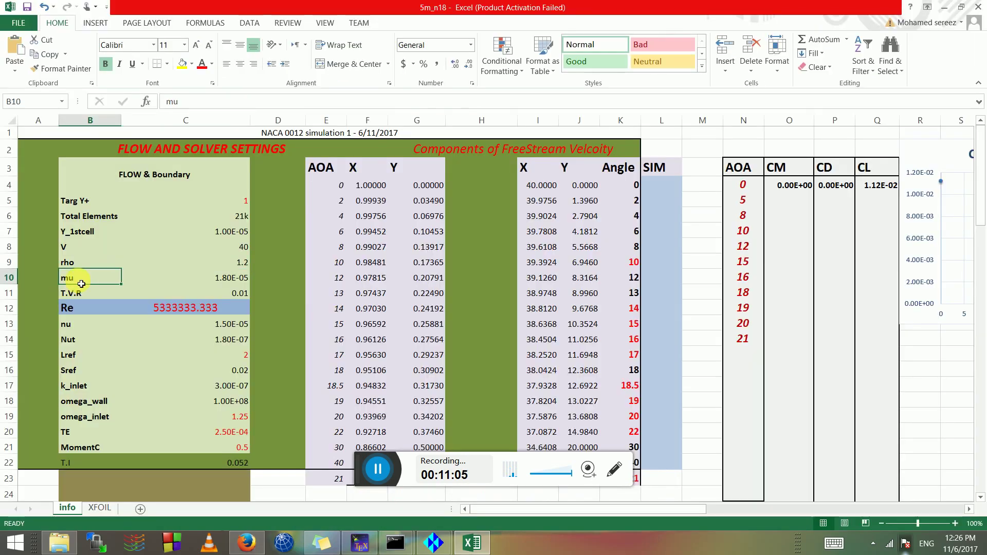
{"action": "left_click", "coordinate": [221, 283]}
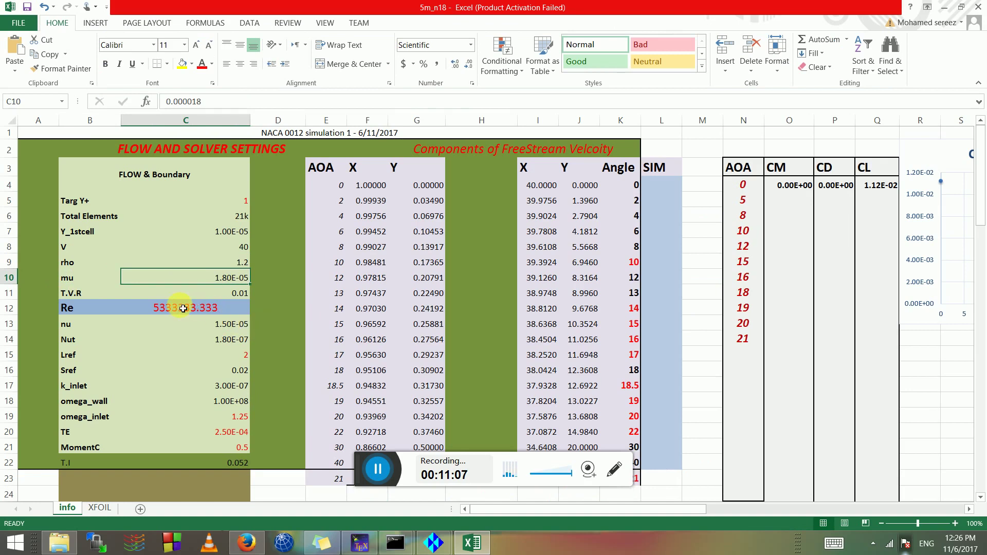
Step: Try a T.V.R value of 0.1 in C11 and cancel the edit
{"action": "left_click", "coordinate": [77, 293]}
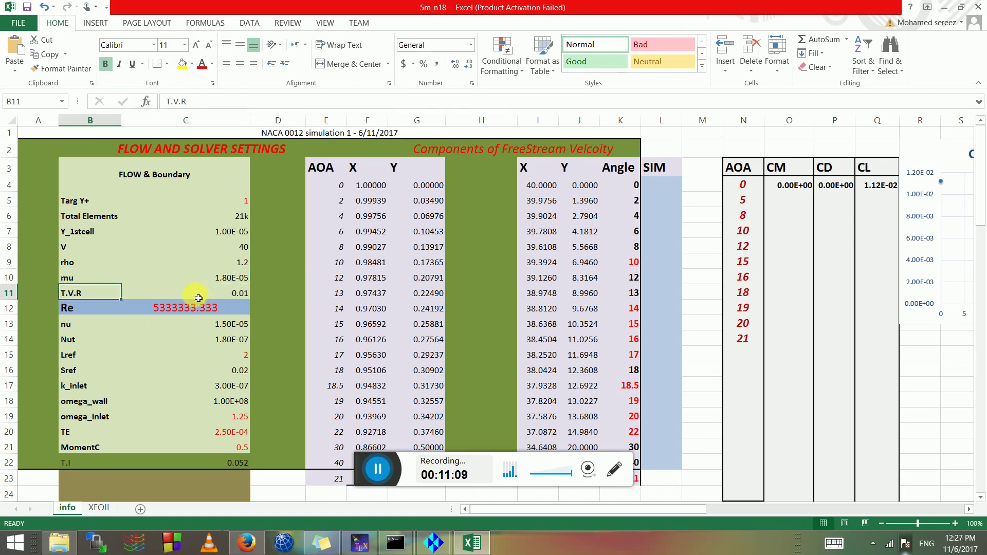
{"action": "double_click", "coordinate": [232, 294]}
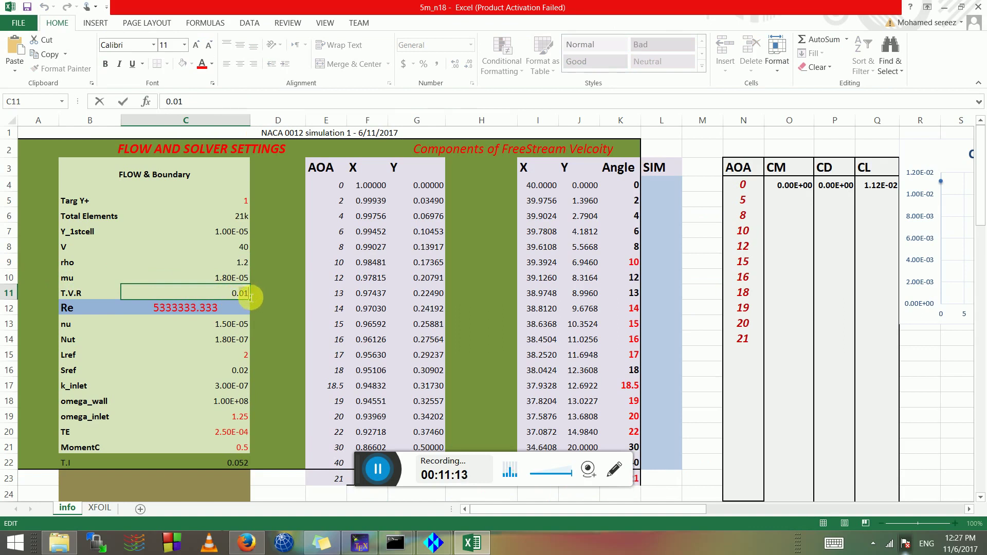
{"action": "key", "text": "BackSpace"}
{"action": "key", "text": "BackSpace"}
{"action": "type", "text": "1"}
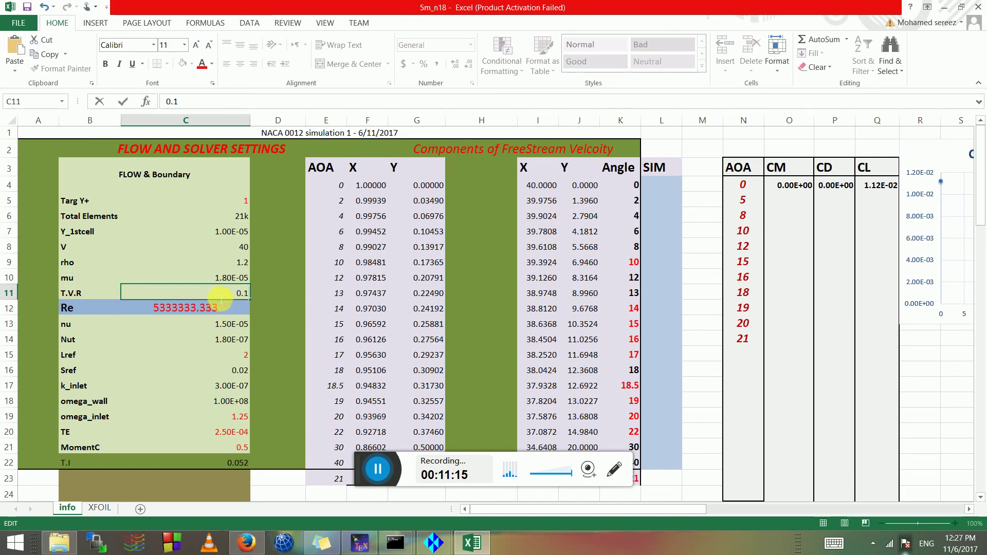
{"action": "key", "text": "Escape"}
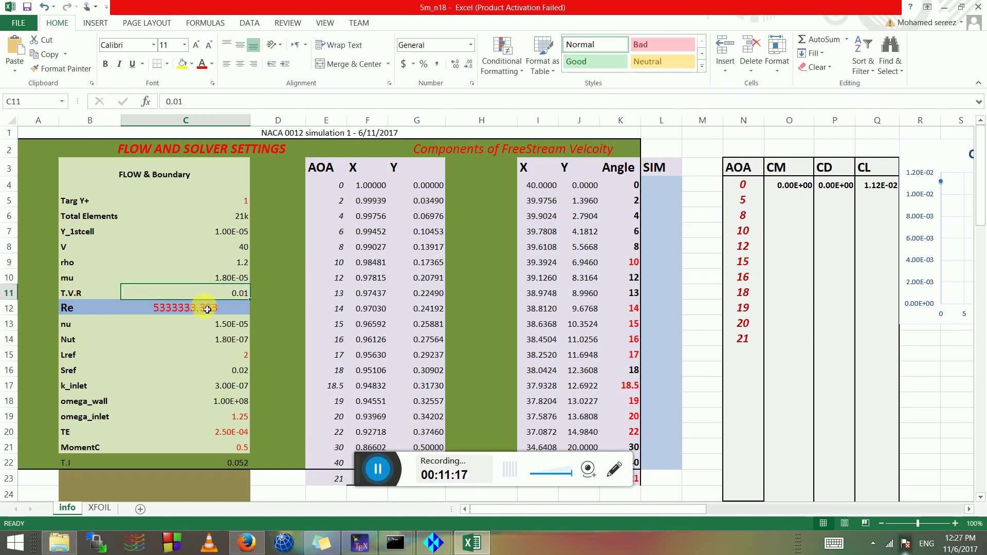
Step: Inspect the Reynolds number formula in C12 without changing it
{"action": "left_click", "coordinate": [187, 311]}
{"action": "double_click", "coordinate": [186, 310]}
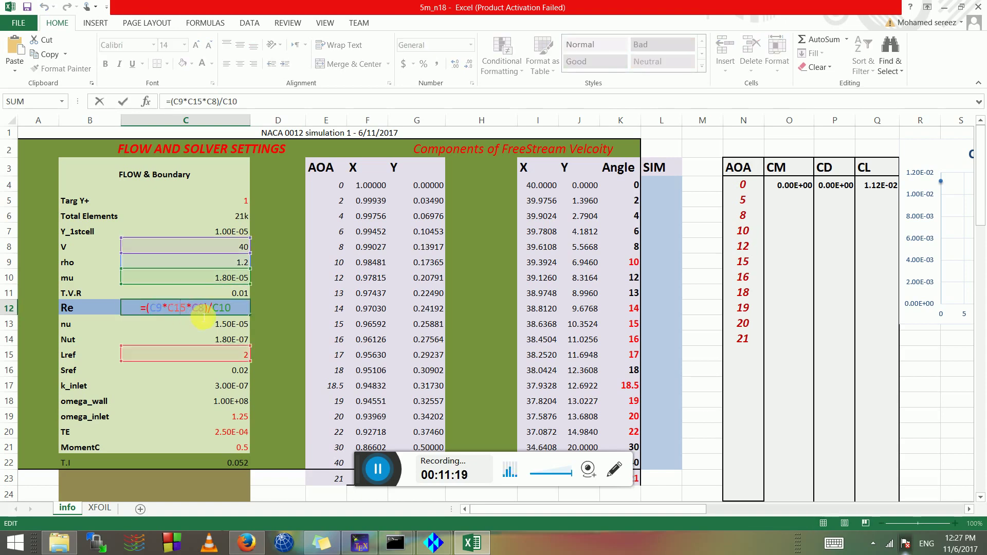
{"action": "key", "text": "Escape"}
Step: Set the reference length Lref in C15 to 1
{"action": "left_click", "coordinate": [241, 359]}
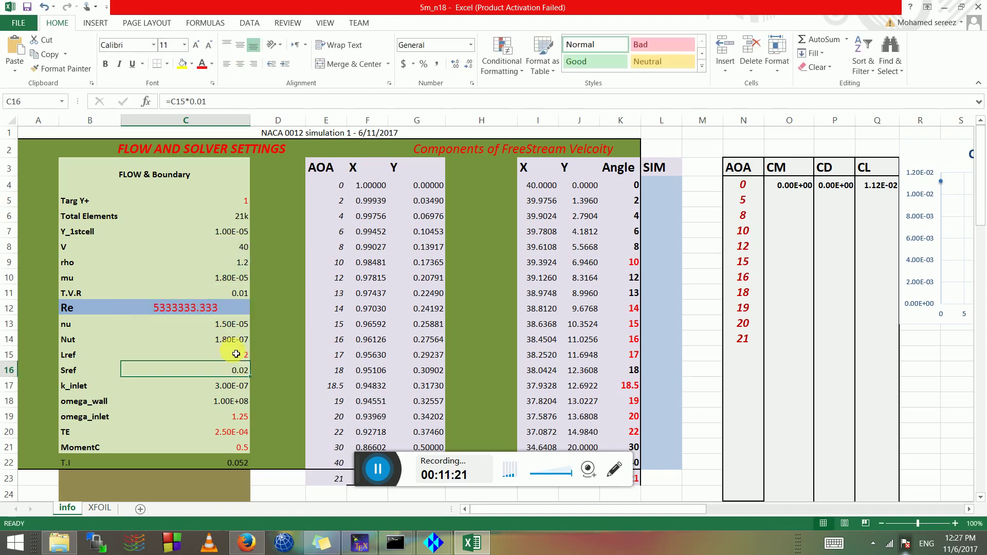
{"action": "type", "text": "1"}
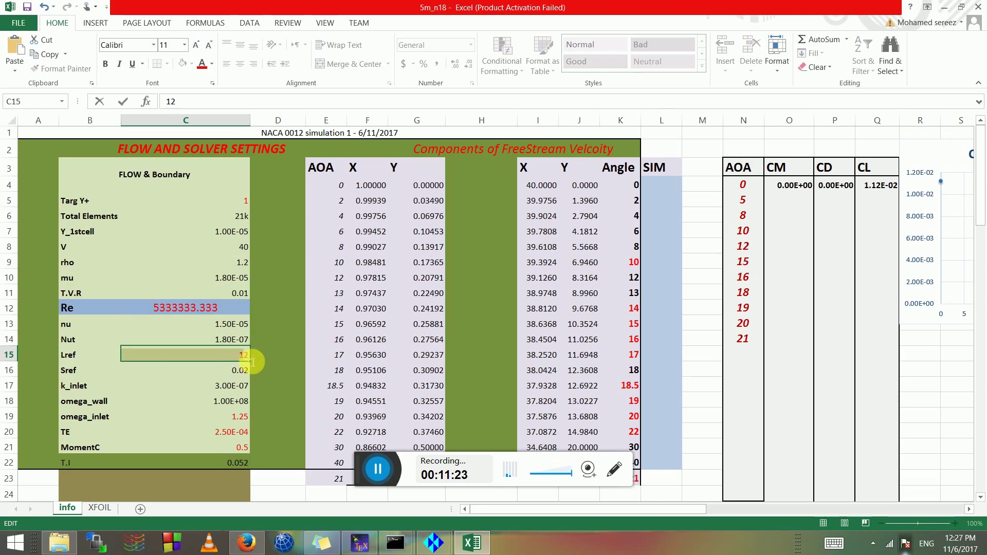
{"action": "left_click", "coordinate": [212, 383]}
Step: Examine each cell reference in the Reynolds number formula in C12 against rho, Lref, V and mu, leaving the formula unchanged
{"action": "double_click", "coordinate": [186, 308]}
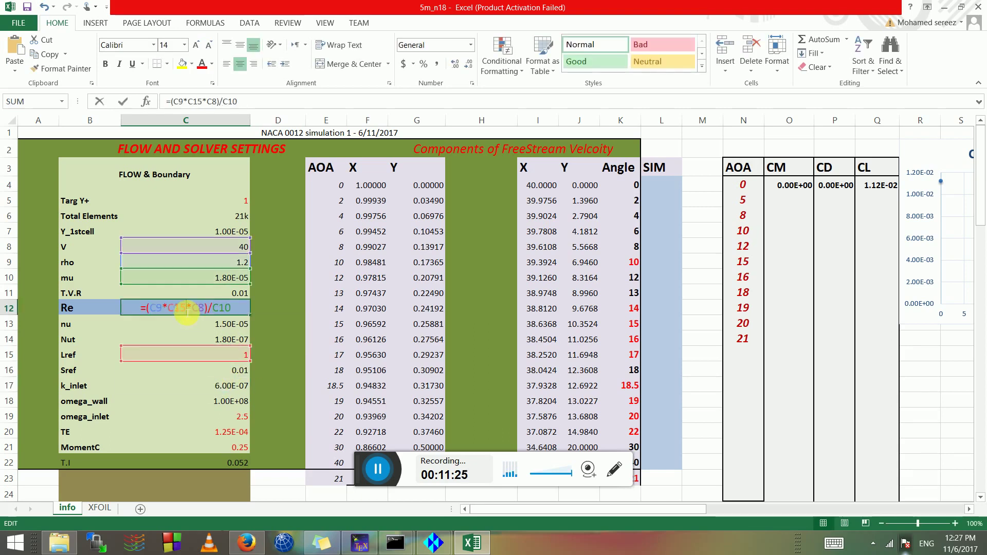
{"action": "double_click", "coordinate": [160, 308]}
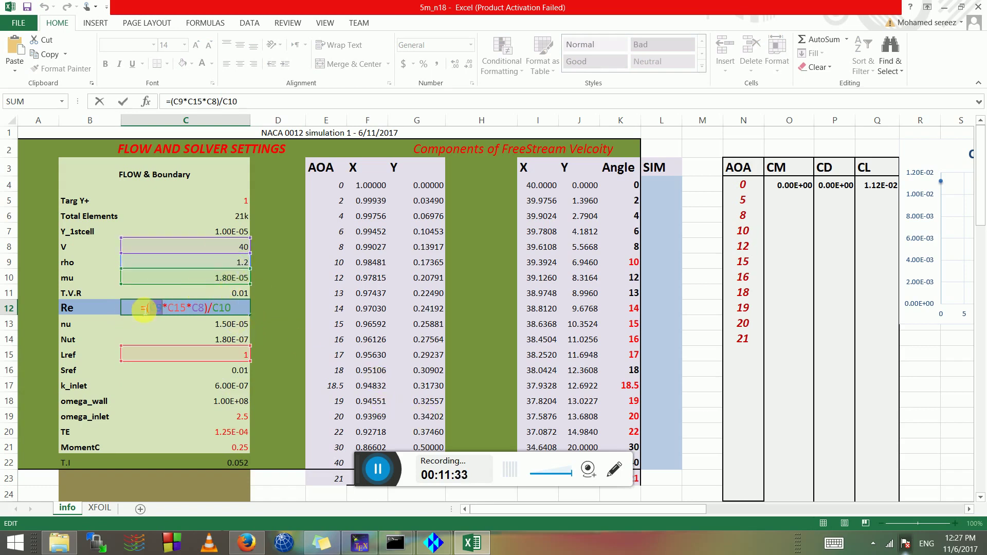
{"action": "left_click", "coordinate": [170, 323]}
{"action": "left_click", "coordinate": [165, 309]}
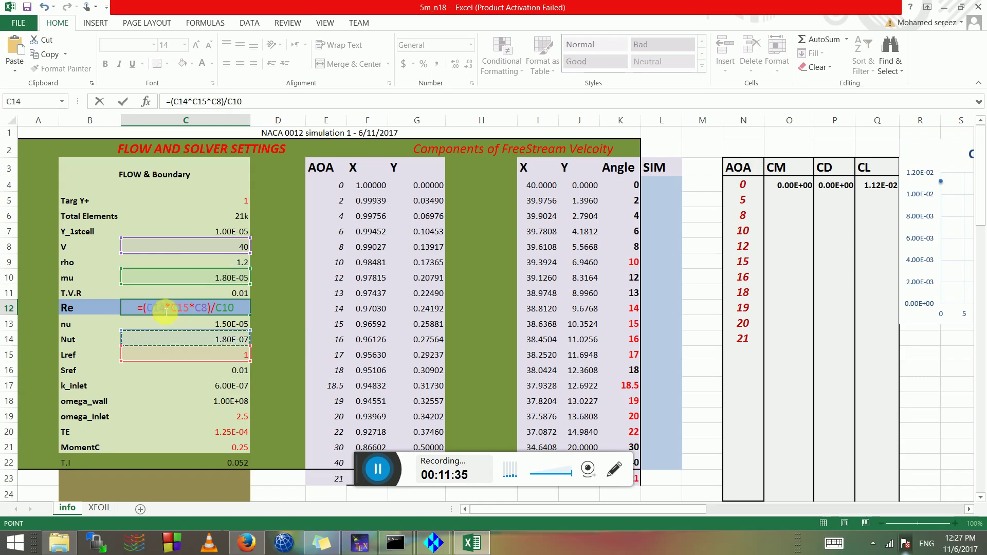
{"action": "double_click", "coordinate": [170, 314]}
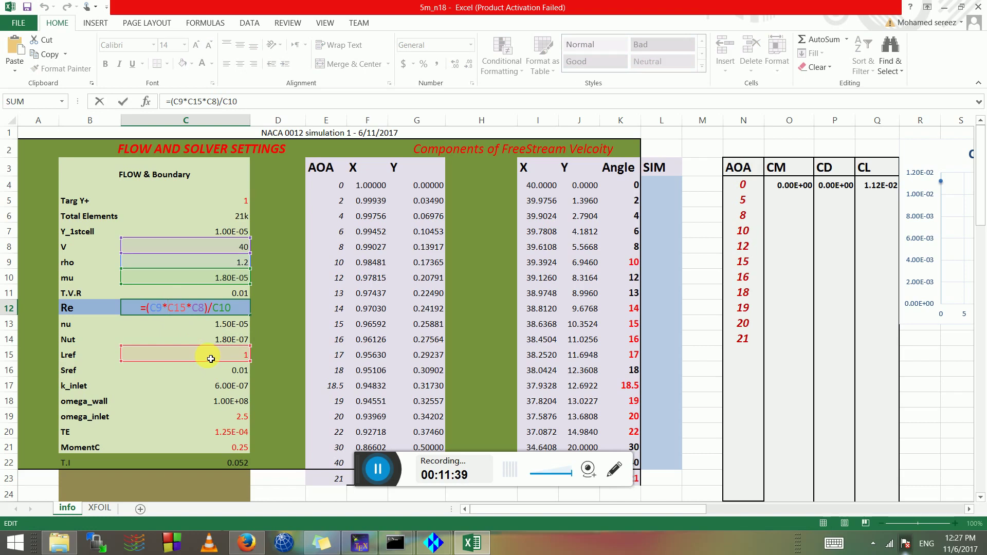
{"action": "left_click", "coordinate": [180, 310]}
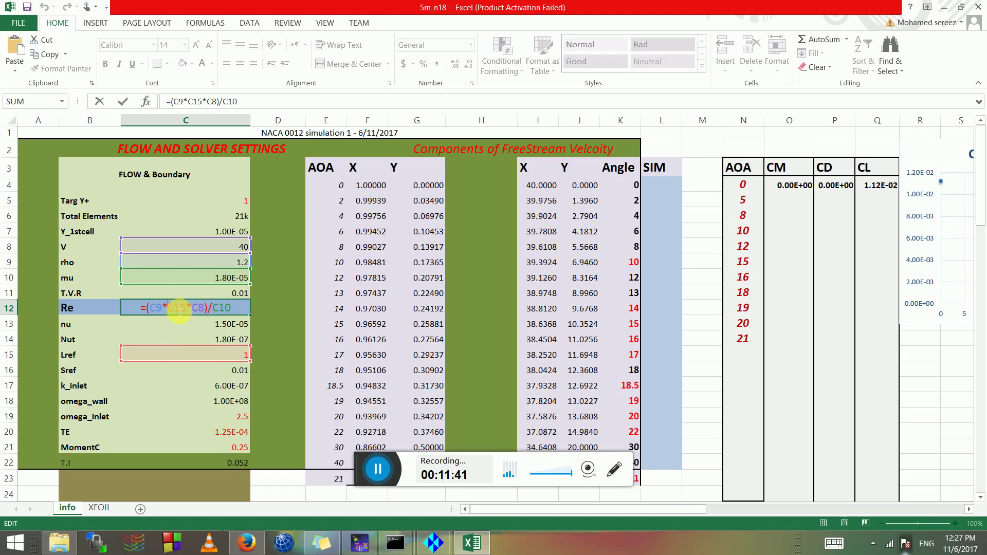
{"action": "double_click", "coordinate": [185, 312]}
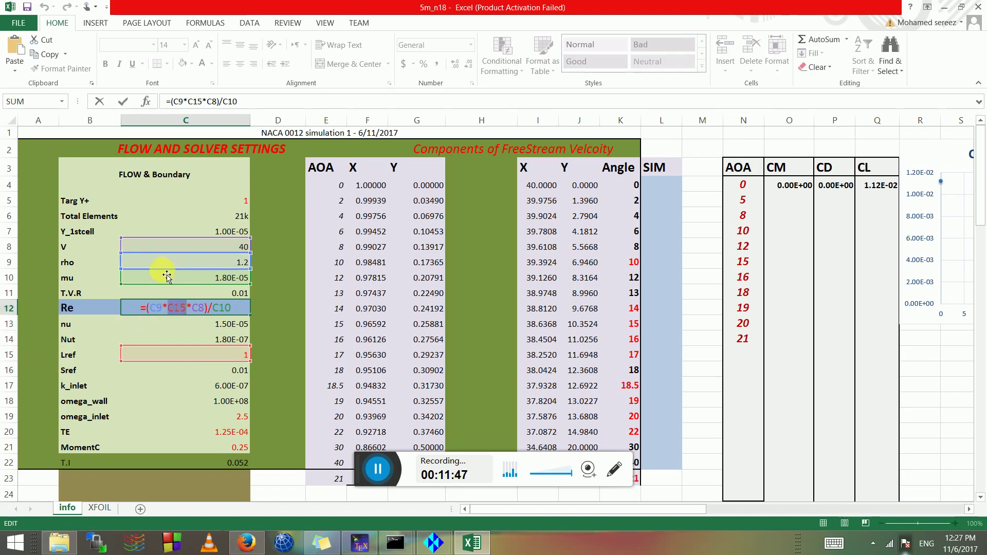
{"action": "left_click", "coordinate": [178, 310]}
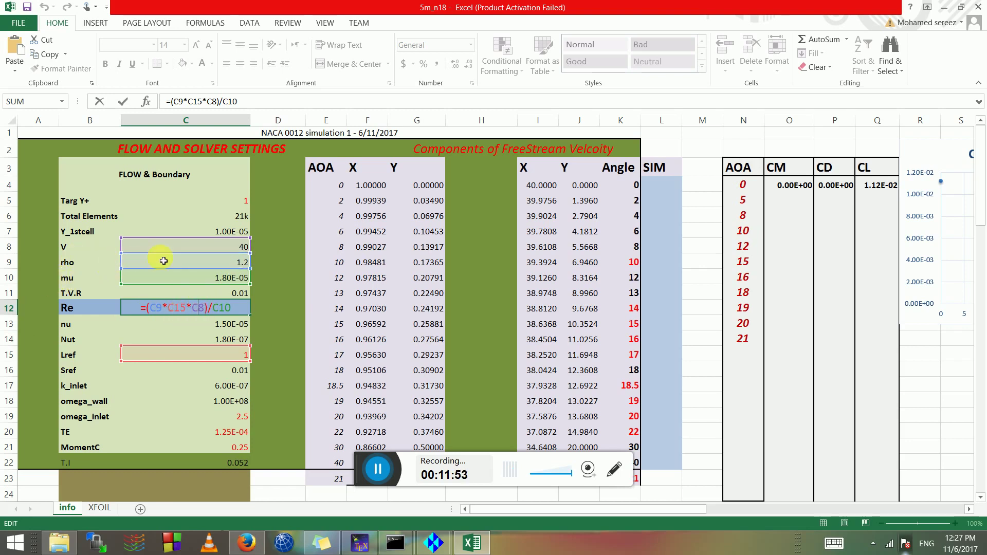
{"action": "double_click", "coordinate": [222, 308]}
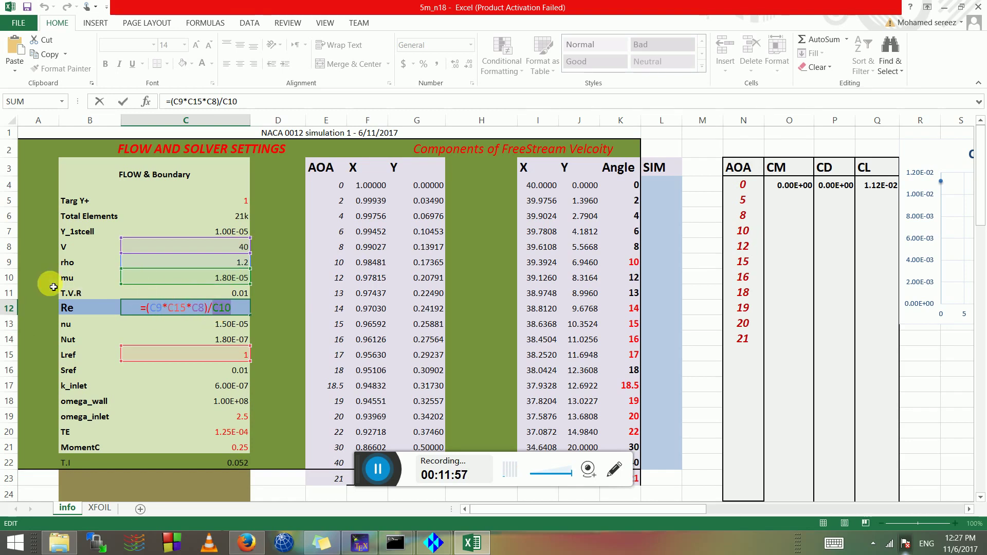
{"action": "key", "text": "Escape"}
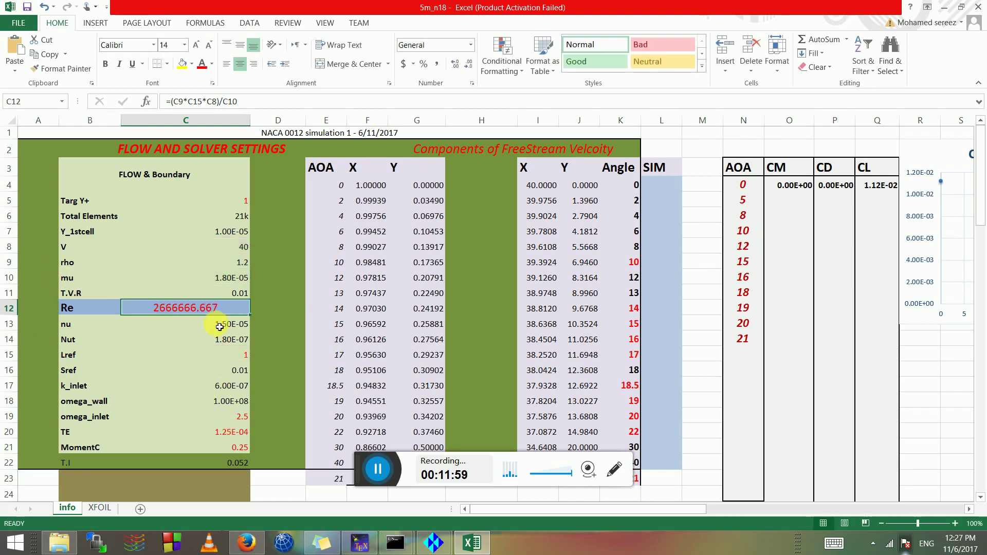
Step: Check the Nut formula in C14, the flow settings in C5:C15, and the MomentC, Lref and T.I cells
{"action": "left_click", "coordinate": [219, 337]}
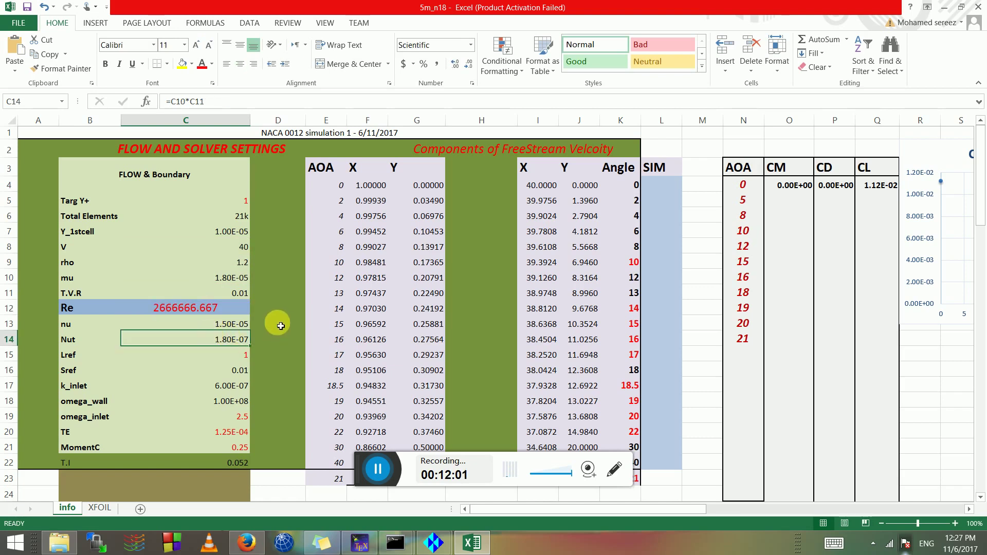
{"action": "left_click_drag", "start_coordinate": [231, 203], "coordinate": [199, 359]}
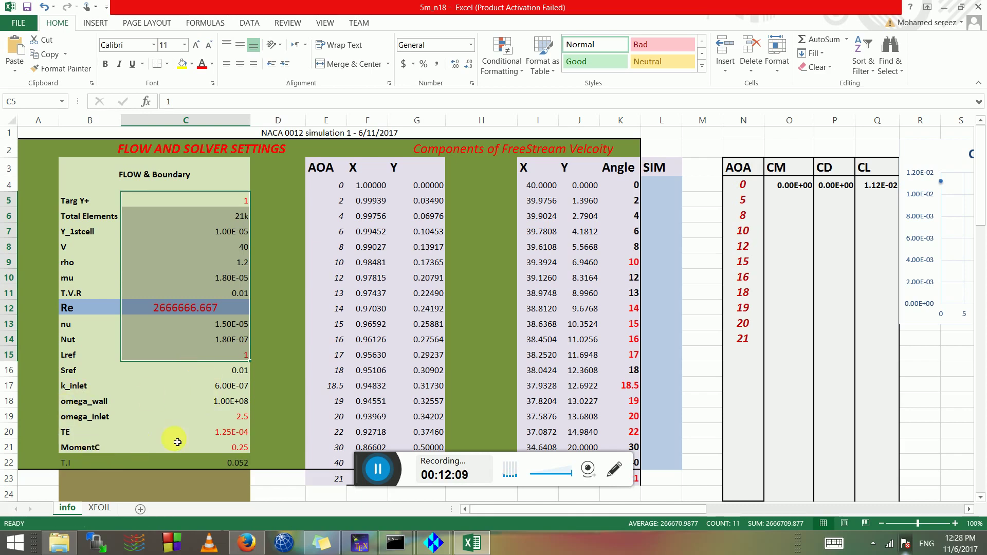
{"action": "left_click", "coordinate": [233, 451]}
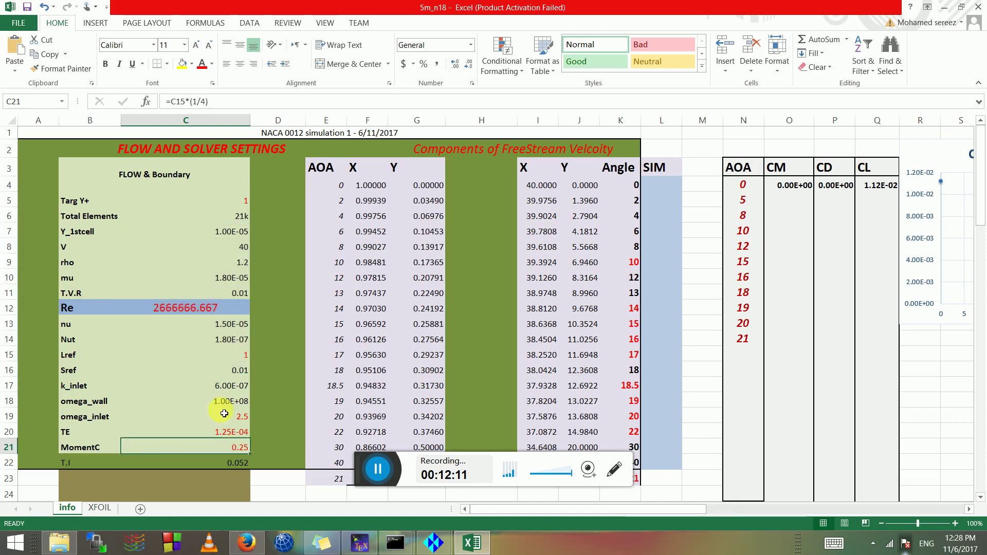
{"action": "left_click", "coordinate": [232, 356]}
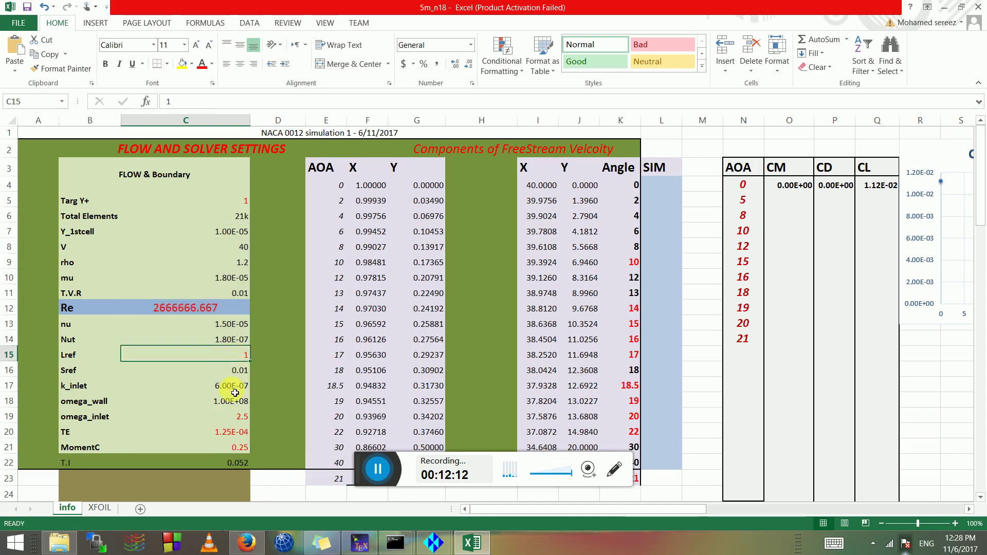
{"action": "double_click", "coordinate": [237, 464]}
{"action": "key", "text": "Escape"}
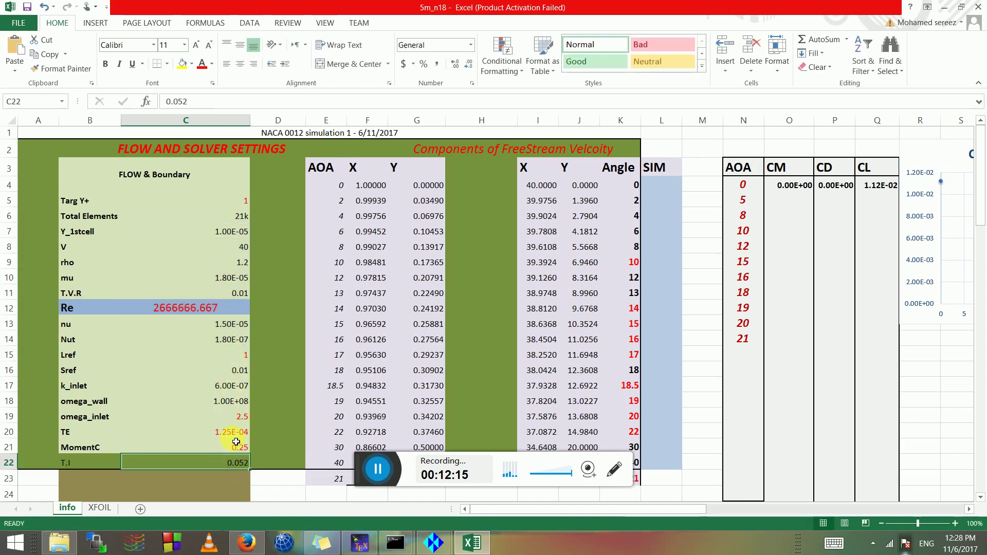
Step: Inspect the MomentC formula in C21 and its reference to Lref in C15 without changing either
{"action": "double_click", "coordinate": [232, 451]}
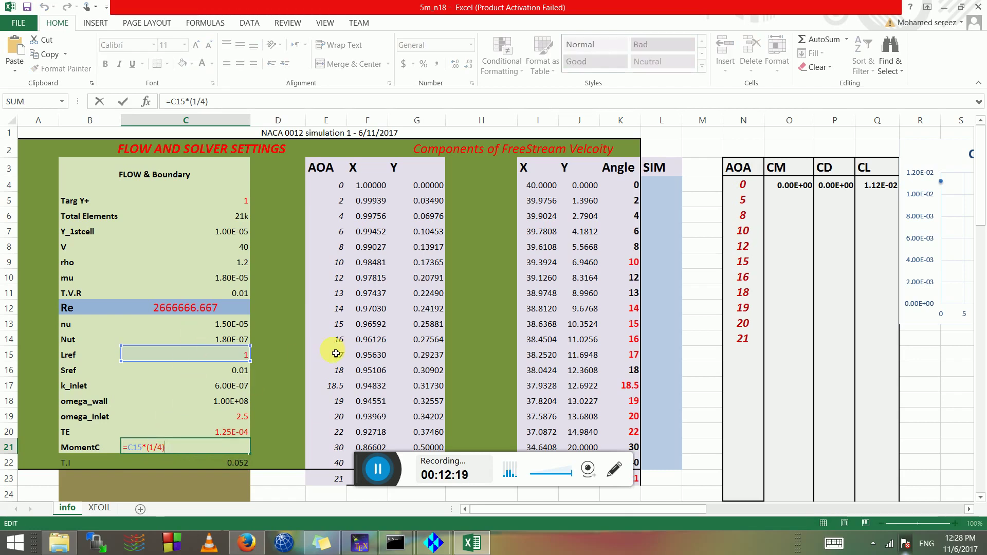
{"action": "key", "text": "Escape"}
{"action": "double_click", "coordinate": [239, 451]}
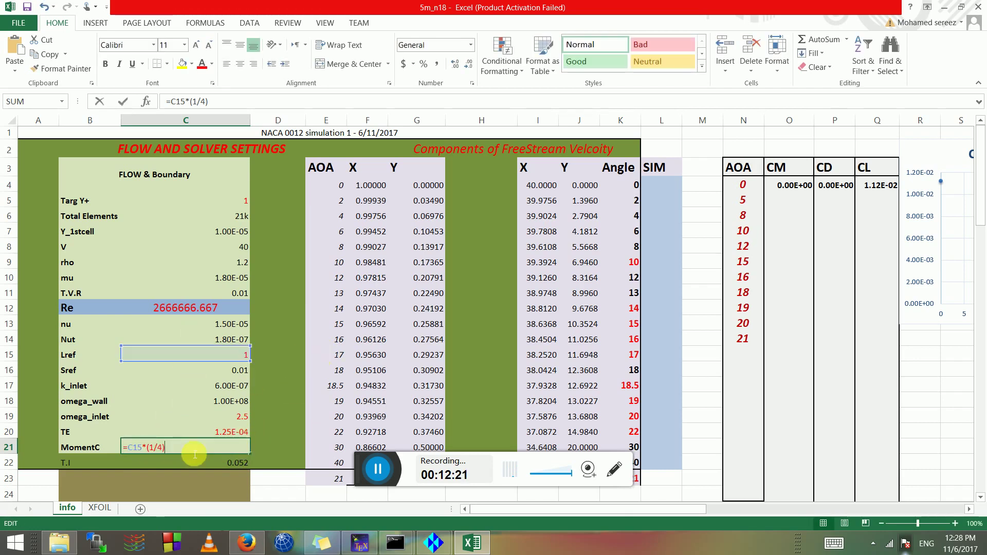
{"action": "key", "text": "Escape"}
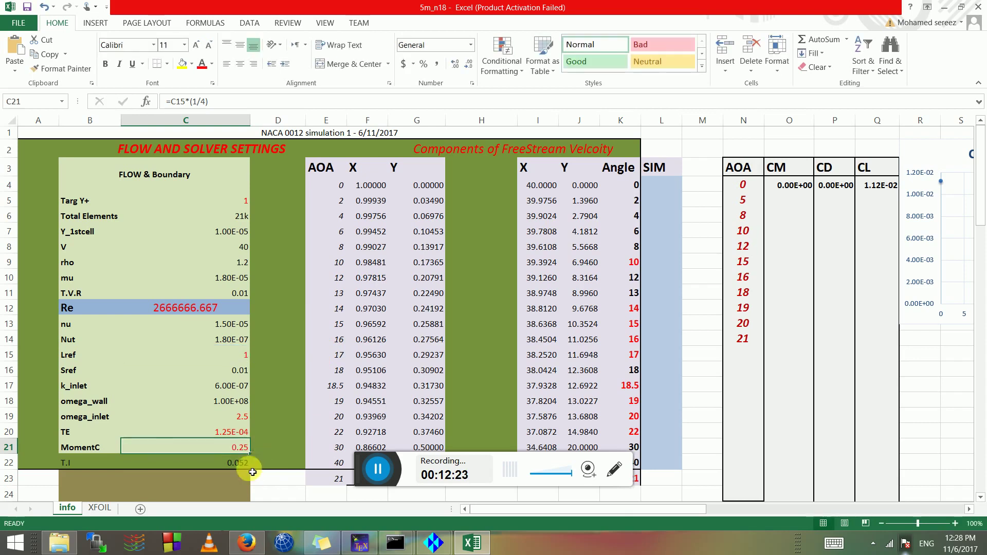
{"action": "double_click", "coordinate": [227, 448]}
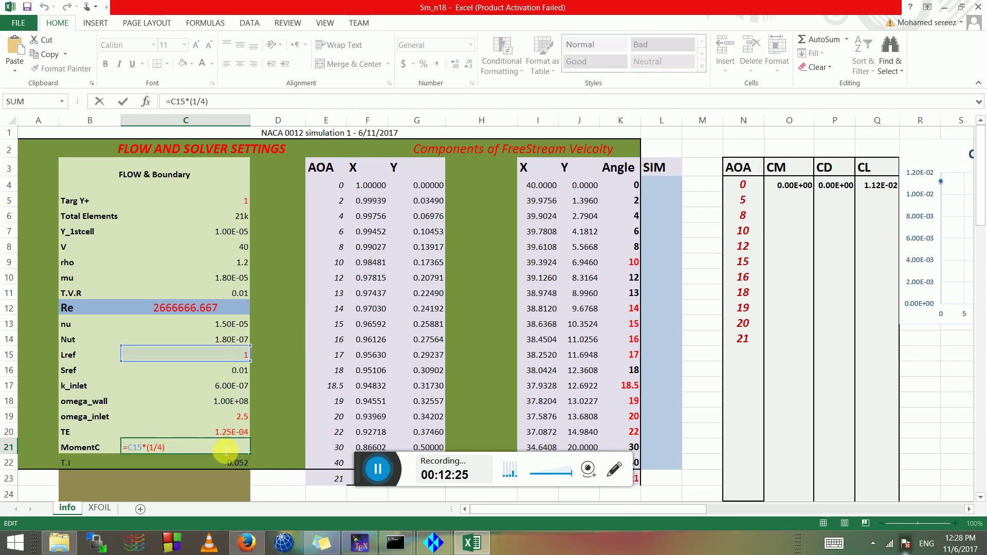
{"action": "left_click", "coordinate": [231, 356]}
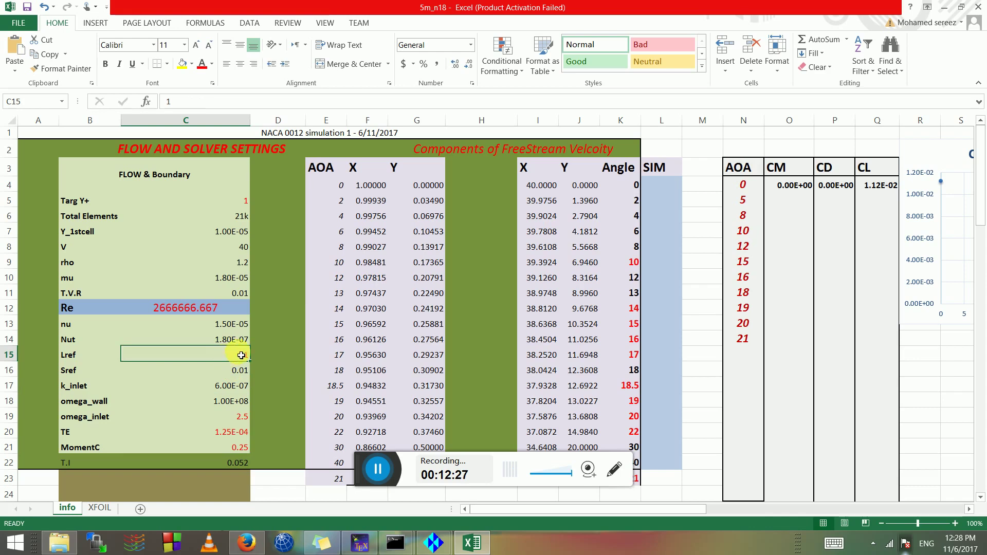
{"action": "double_click", "coordinate": [242, 444]}
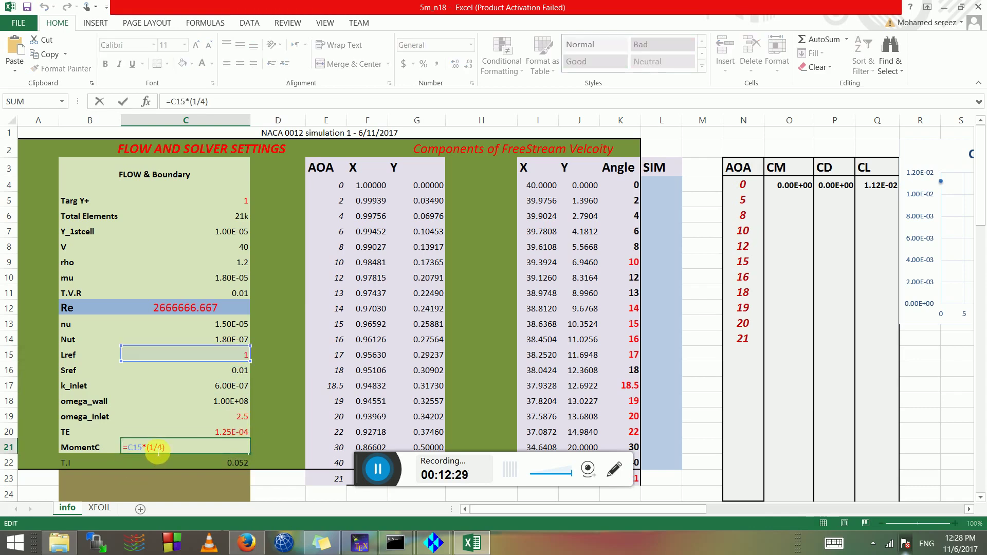
{"action": "key", "text": "Escape"}
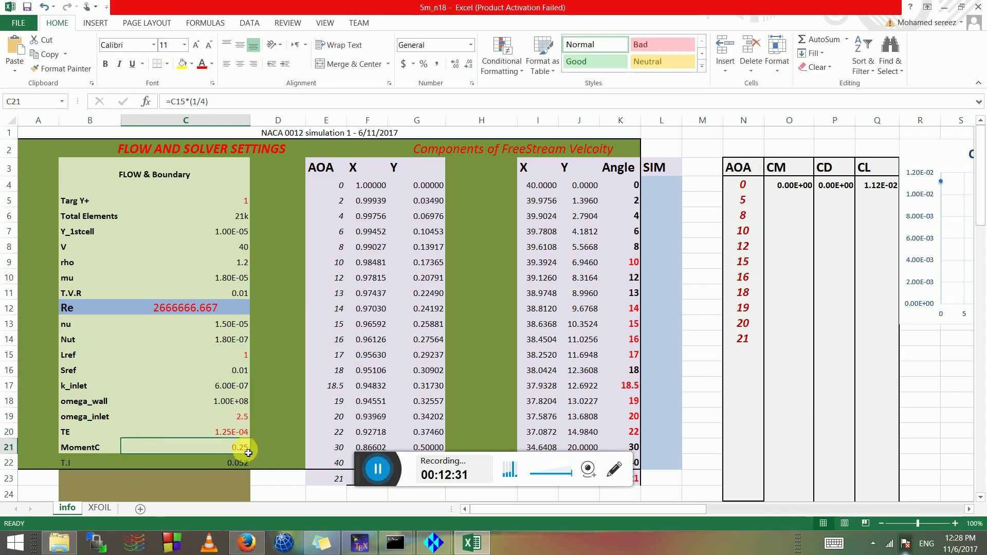
Step: Try an Lref value of 2 in C15, check MomentC in C21, and undo the change
{"action": "left_click", "coordinate": [238, 355]}
{"action": "type", "text": "2"}
{"action": "left_click", "coordinate": [229, 454]}
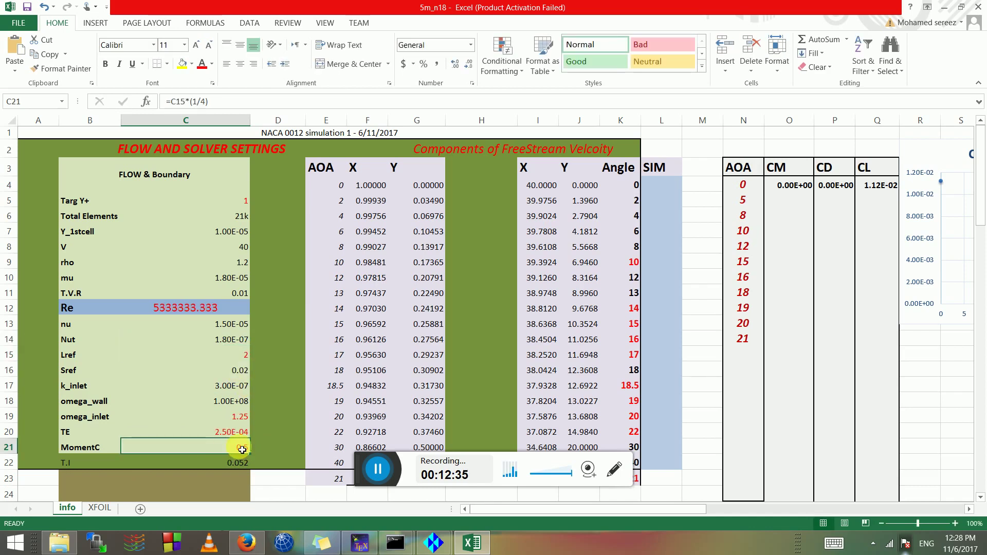
{"action": "key", "text": "ctrl+z"}
Step: Check the k_inlet formula in C17 and highlight the k_inlet, omega_wall and omega_inlet labels in B17:B19
{"action": "left_click", "coordinate": [231, 383]}
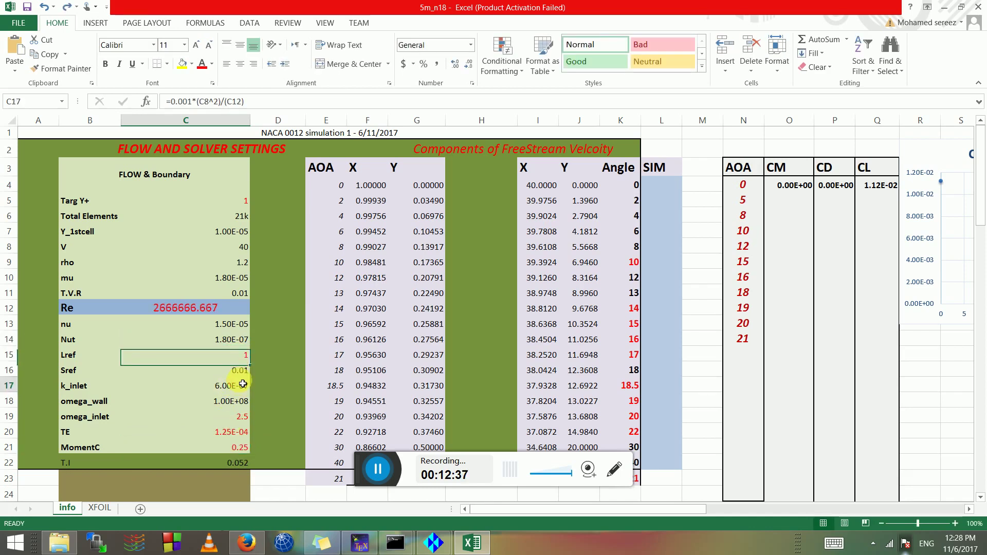
{"action": "left_click_drag", "start_coordinate": [71, 329], "coordinate": [97, 414]}
{"action": "left_click", "coordinate": [120, 415]}
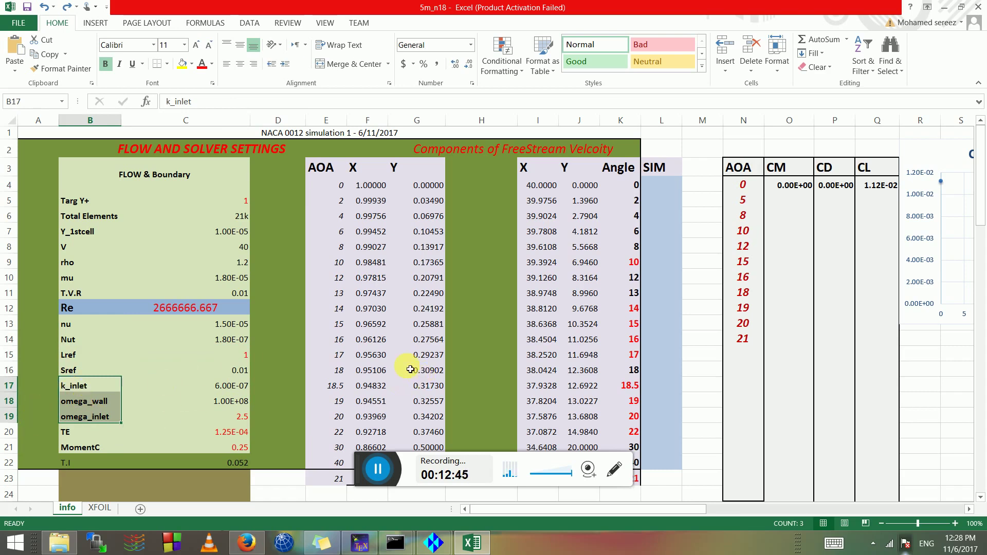
Step: Examine the X and Y component columns of the AOA table for the first few angles of attack
{"action": "left_click", "coordinate": [401, 206]}
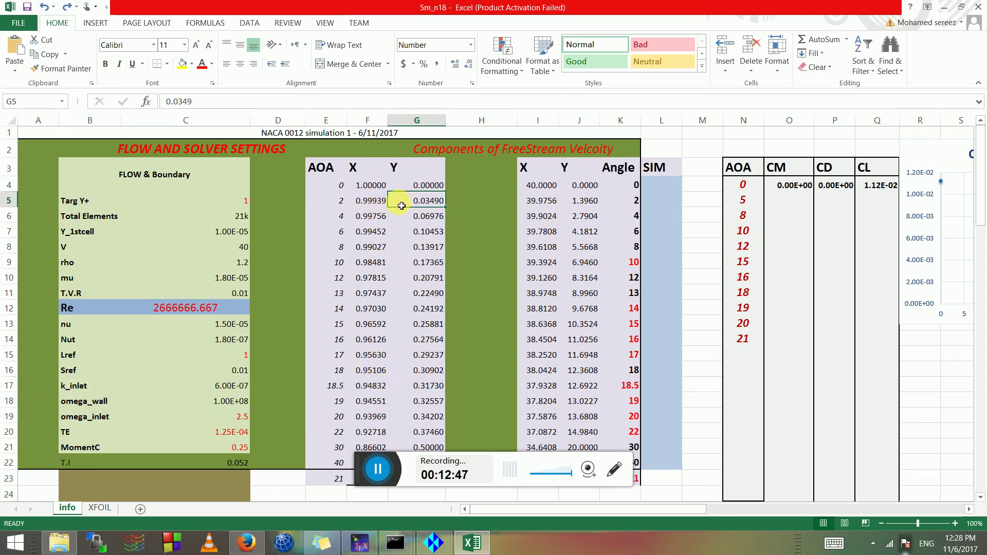
{"action": "left_click", "coordinate": [360, 191]}
{"action": "left_click", "coordinate": [340, 182]}
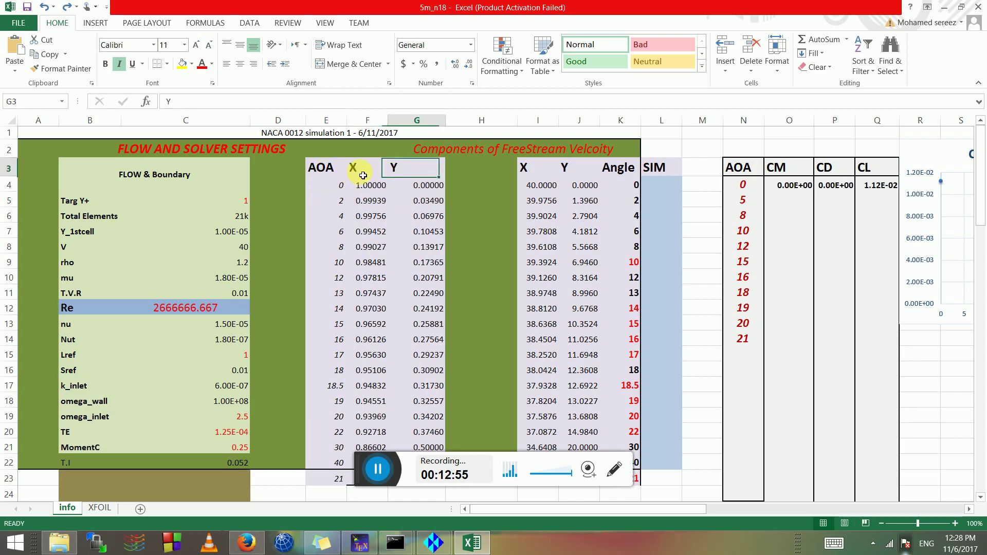
{"action": "double_click", "coordinate": [368, 186]}
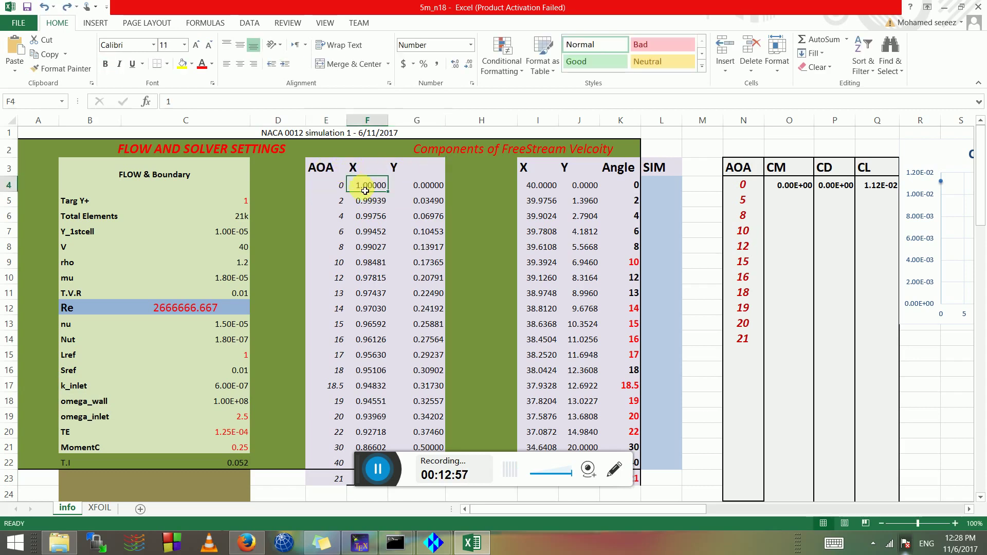
{"action": "left_click", "coordinate": [370, 198]}
{"action": "left_click", "coordinate": [414, 201]}
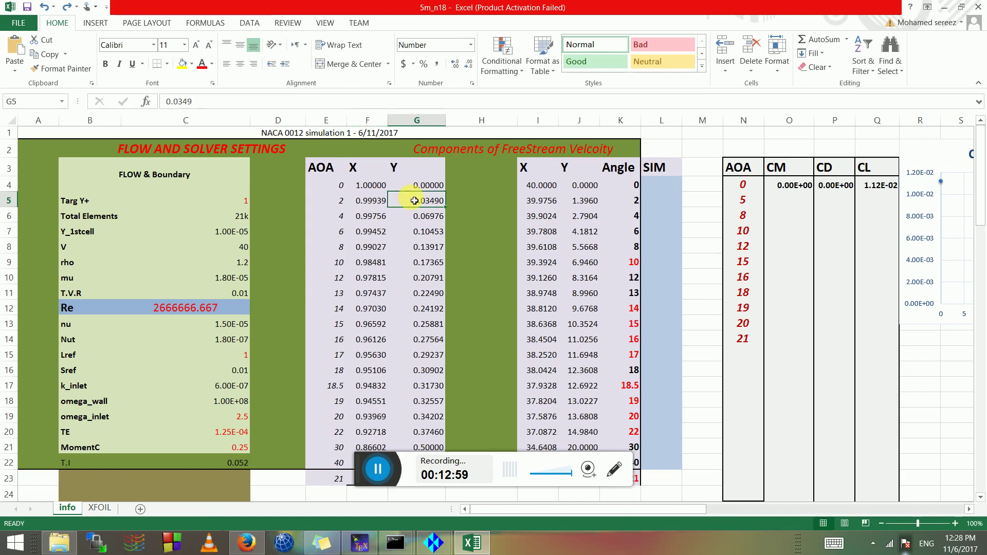
{"action": "left_click", "coordinate": [365, 218]}
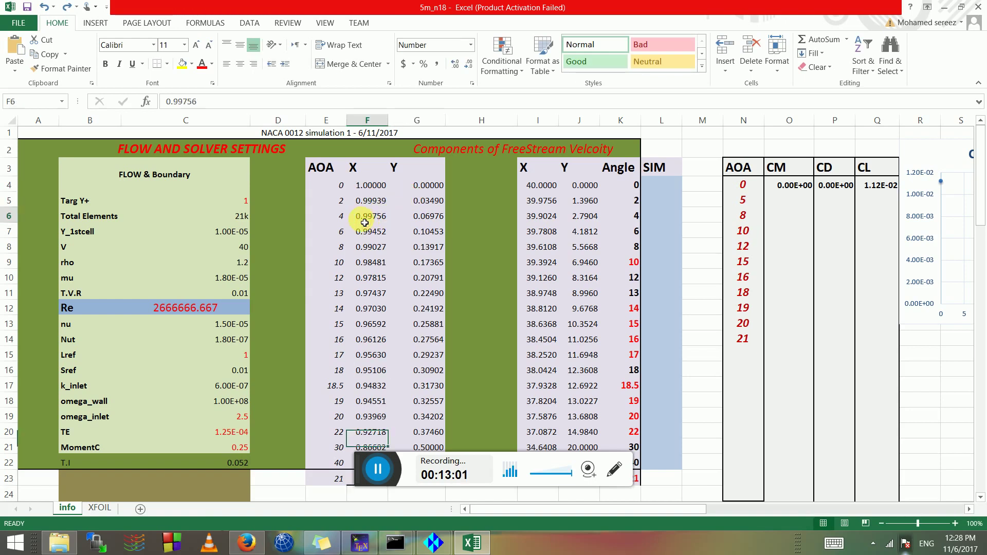
Step: Check the X component in F6 without changing it, and view the angle of attack calculator below the tables
{"action": "double_click", "coordinate": [361, 218]}
{"action": "scroll", "coordinate": [360, 218], "scroll_direction": "down", "scroll_amount": 8}
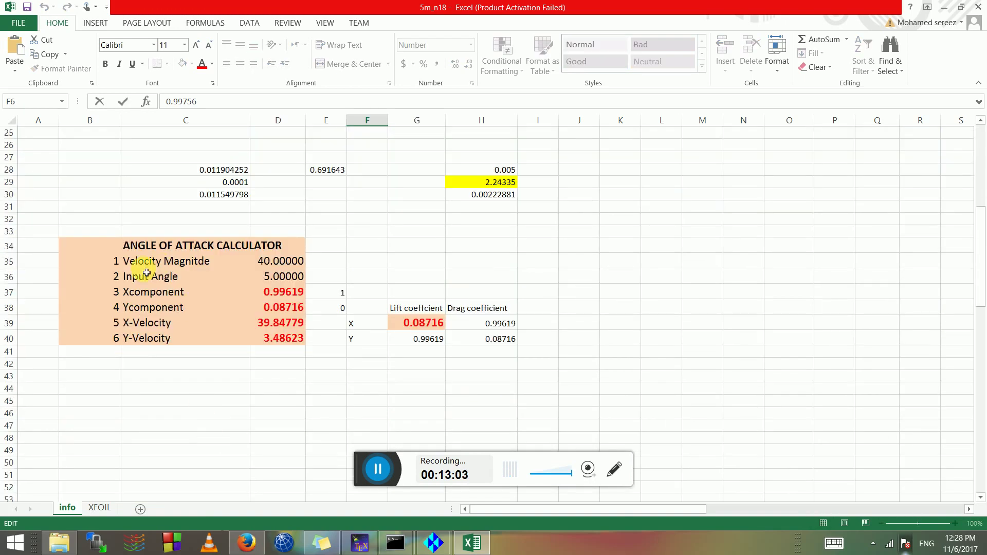
{"action": "key", "text": "Escape"}
{"action": "scroll", "coordinate": [315, 316], "scroll_direction": "up", "scroll_amount": 6}
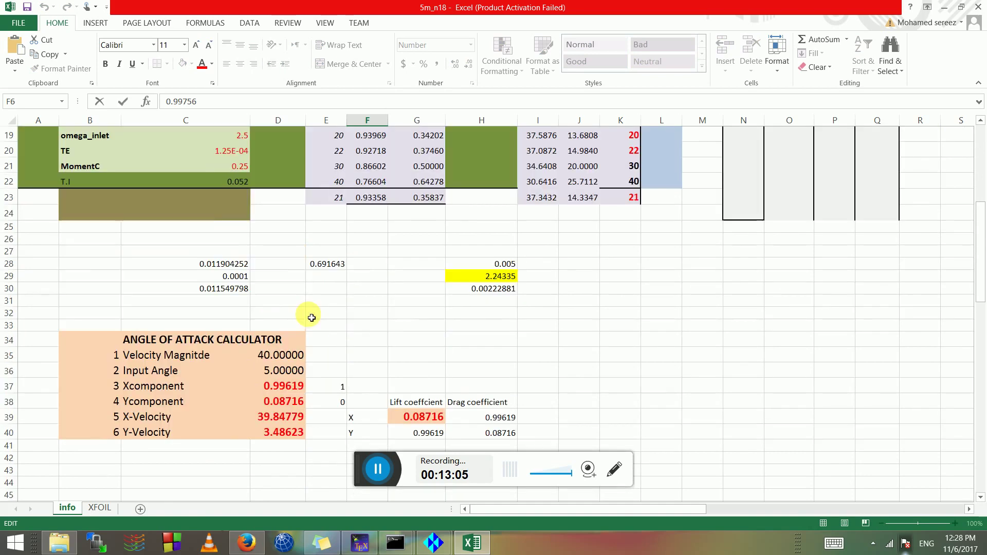
{"action": "scroll", "coordinate": [328, 220], "scroll_direction": "up", "scroll_amount": 2}
Step: Highlight the AOA angles and their X and Y components, and compare the velocity formula in I4 with V in C8
{"action": "left_click_drag", "start_coordinate": [336, 192], "coordinate": [337, 463]}
{"action": "left_click_drag", "start_coordinate": [375, 182], "coordinate": [411, 448]}
{"action": "left_click", "coordinate": [540, 185]}
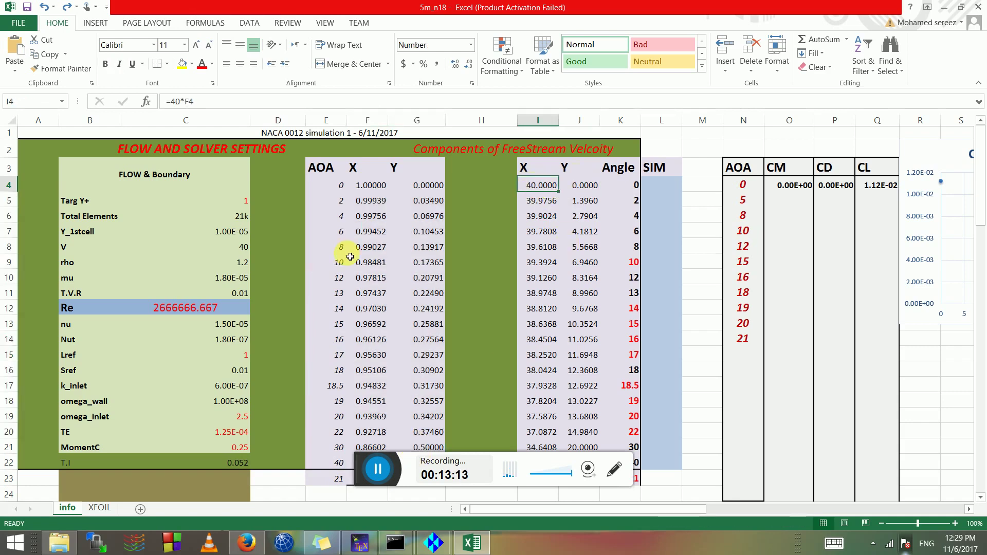
{"action": "double_click", "coordinate": [533, 187]}
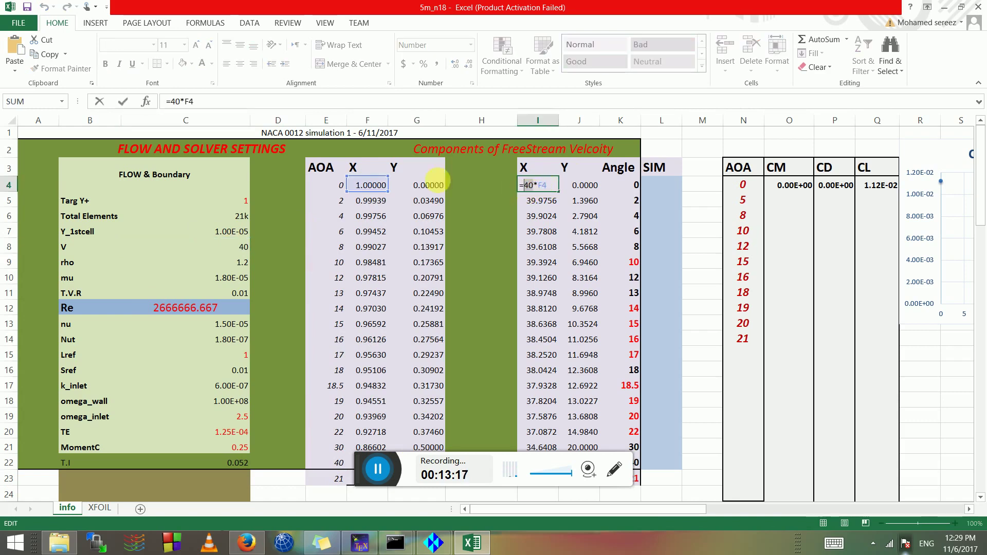
{"action": "key", "text": "Escape"}
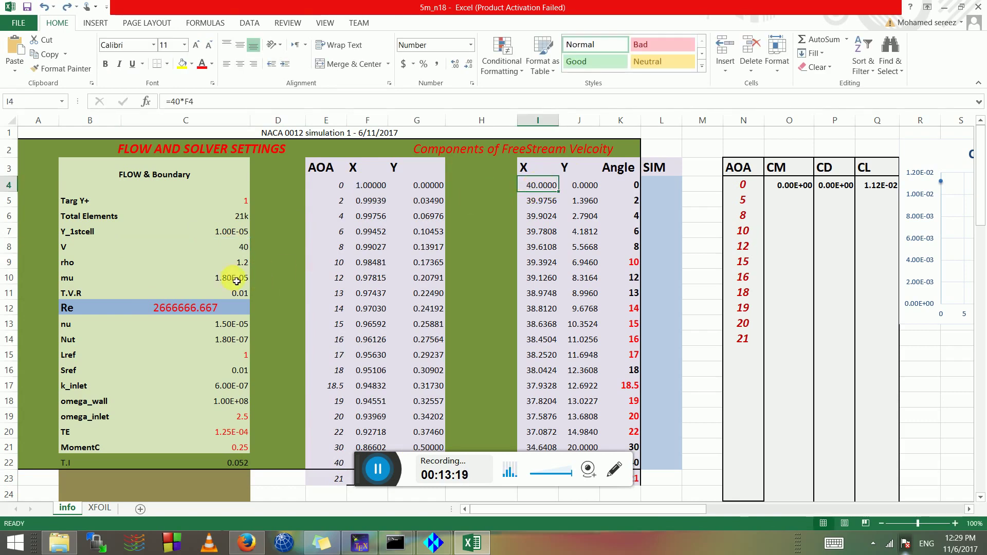
{"action": "left_click", "coordinate": [230, 250]}
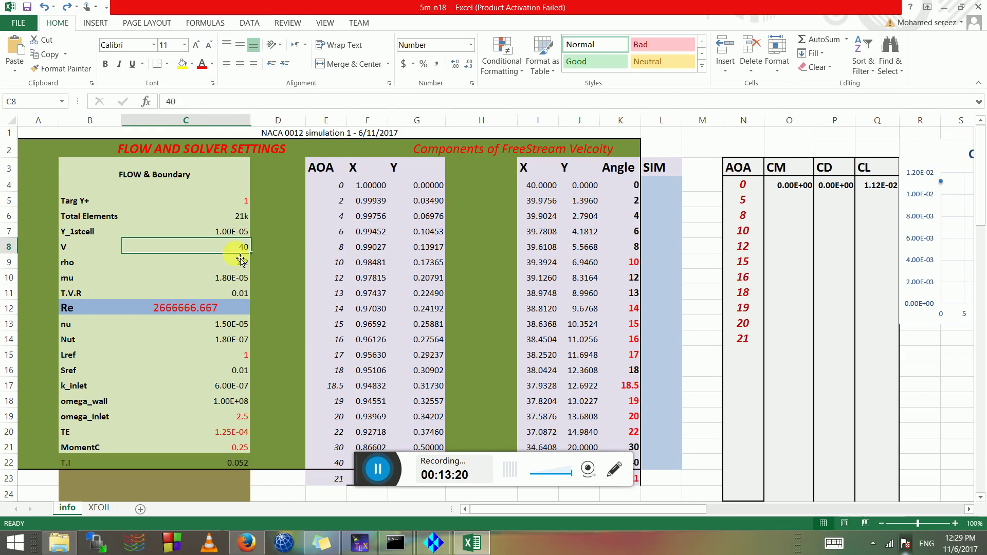
Step: Check the X and Y velocity formulas in I4 and J4 without changing them
{"action": "double_click", "coordinate": [554, 188]}
{"action": "key", "text": "Escape"}
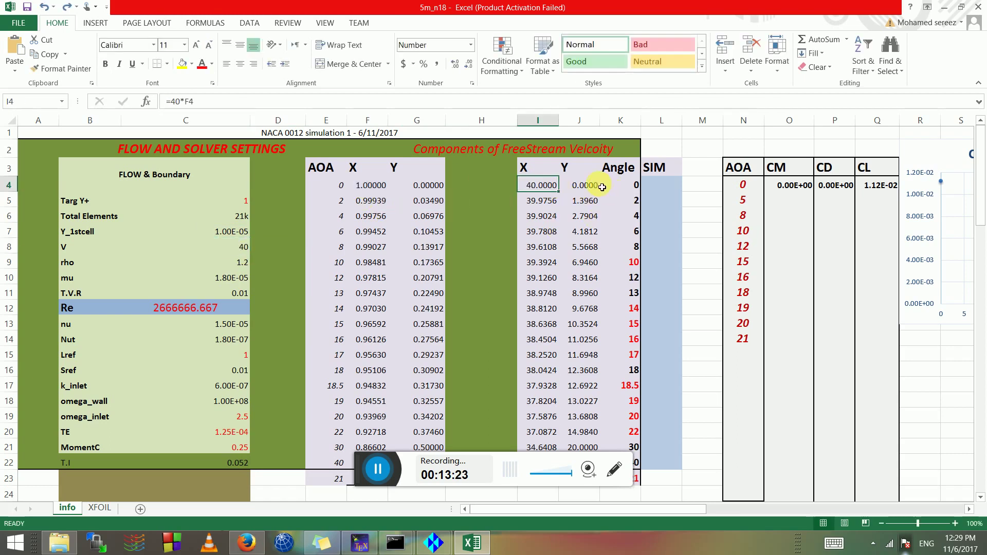
{"action": "double_click", "coordinate": [586, 185]}
{"action": "key", "text": "Escape"}
{"action": "scroll", "coordinate": [591, 282], "scroll_direction": "down", "scroll_amount": 4}
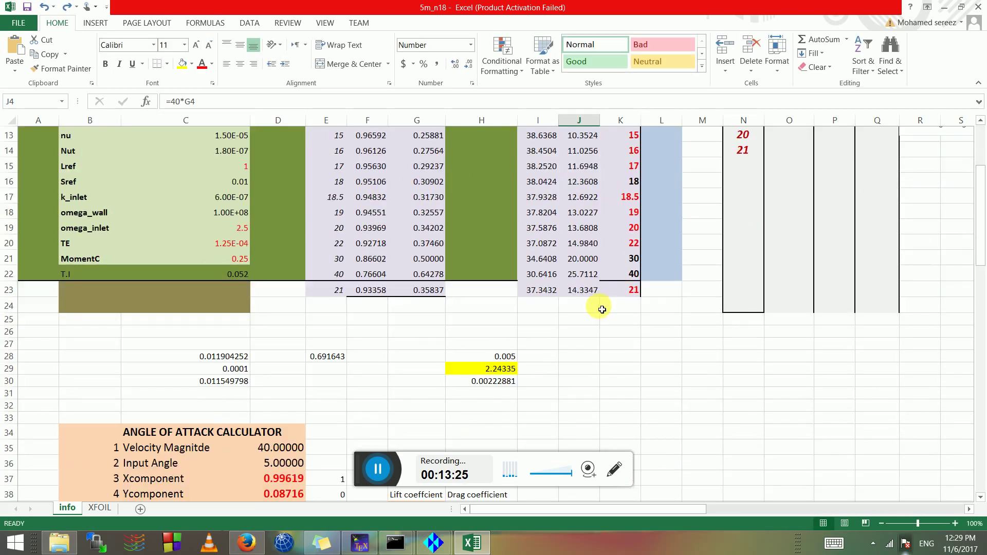
{"action": "scroll", "coordinate": [600, 308], "scroll_direction": "up", "scroll_amount": 4}
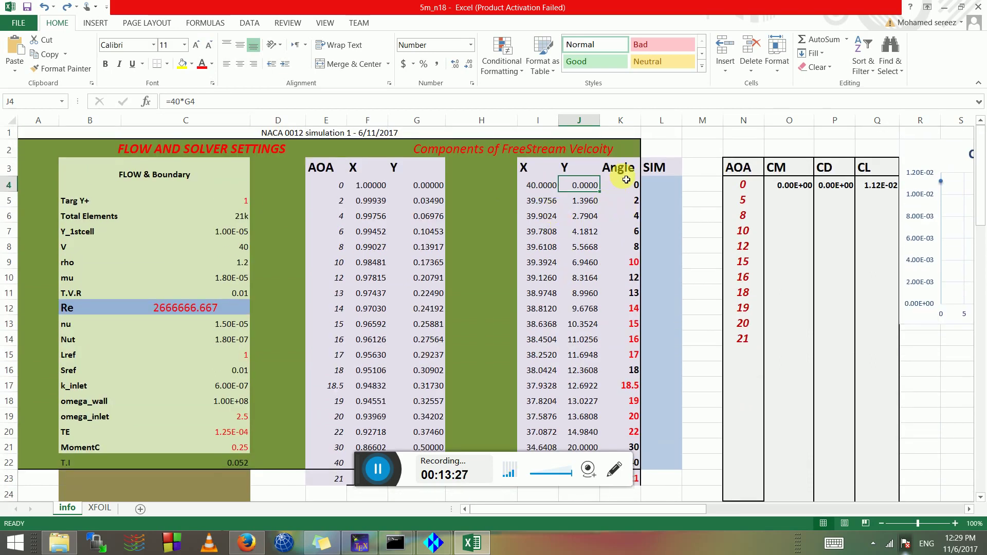
Step: Highlight the Angle column and compare the X velocities in column I with the X components in column F through the I4 formula
{"action": "left_click_drag", "start_coordinate": [626, 177], "coordinate": [631, 447]}
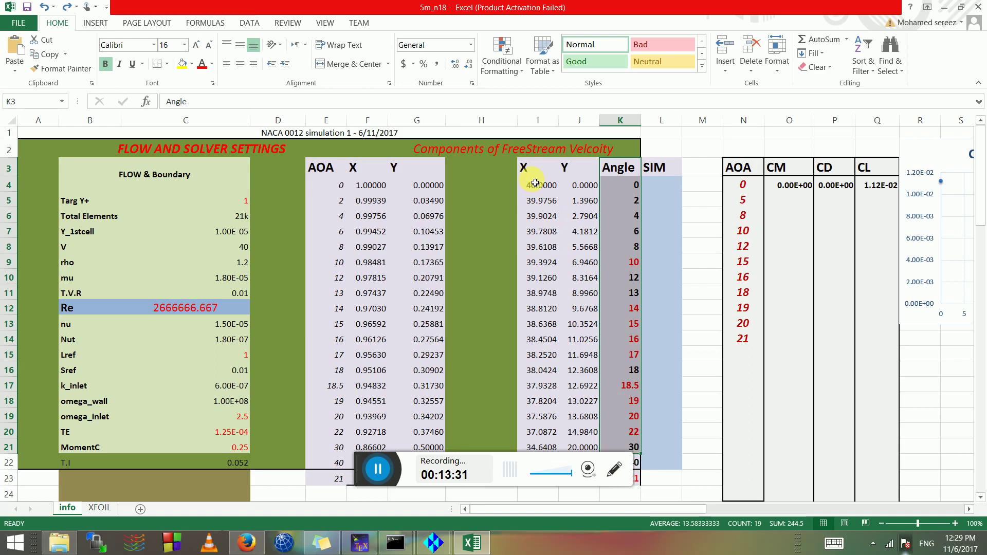
{"action": "left_click_drag", "start_coordinate": [536, 182], "coordinate": [544, 447]}
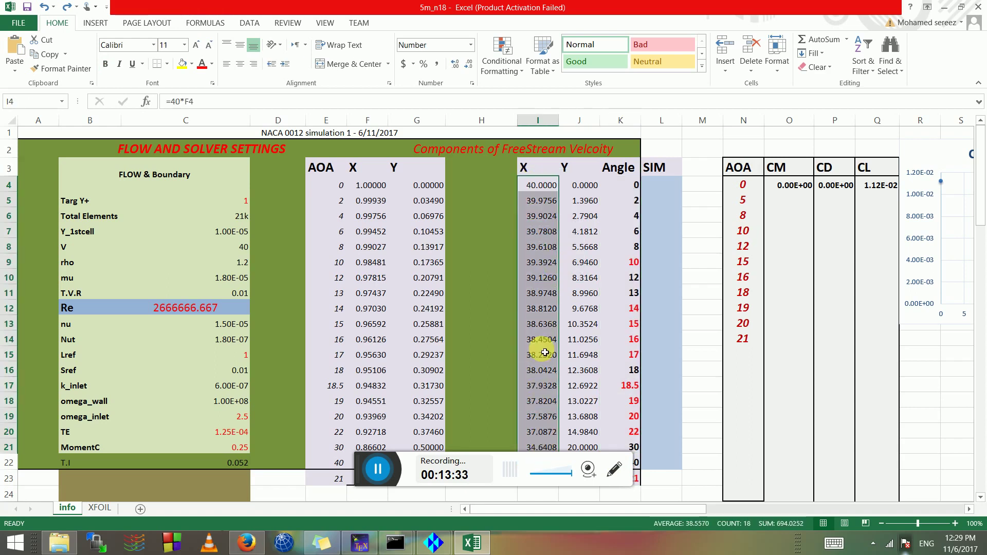
{"action": "double_click", "coordinate": [535, 186]}
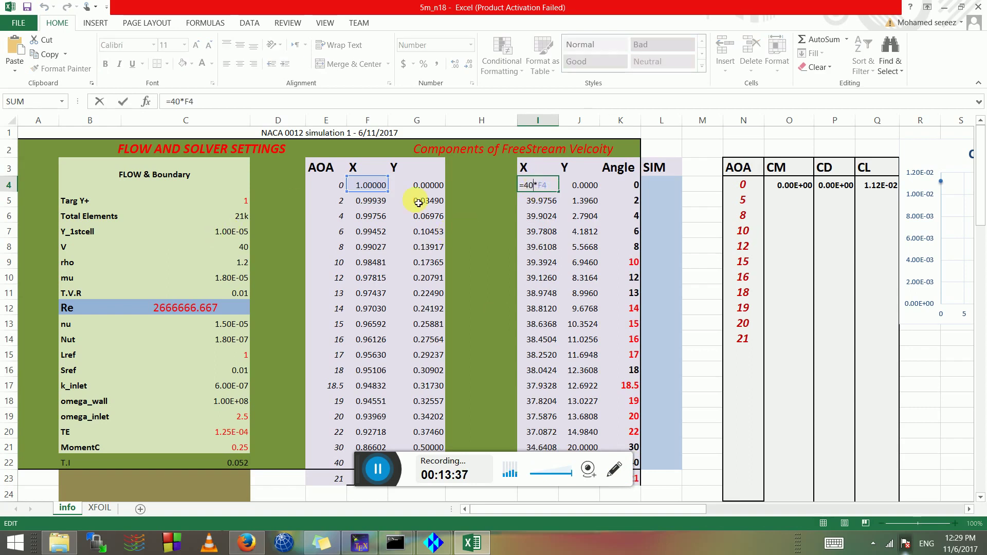
{"action": "key", "text": "Escape"}
{"action": "left_click_drag", "start_coordinate": [370, 185], "coordinate": [375, 432]}
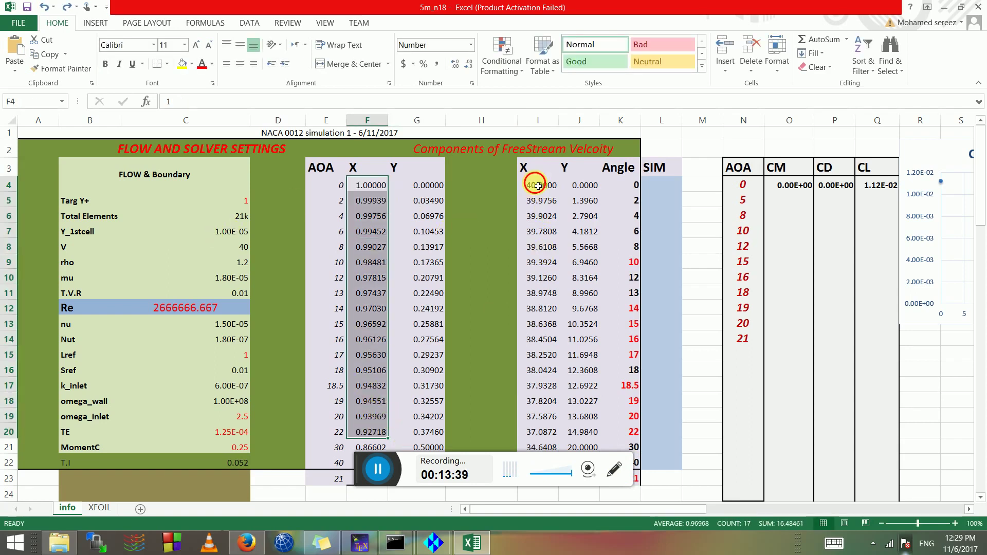
{"action": "left_click_drag", "start_coordinate": [535, 186], "coordinate": [560, 417]}
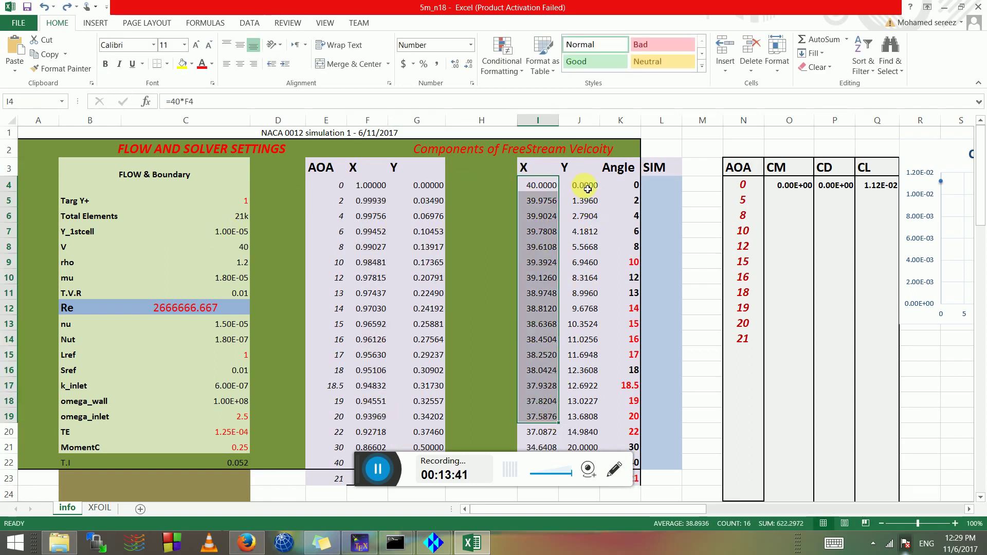
Step: Check how the J4 formula multiplies 40 by G4, and highlight the Y velocity and Angle columns
{"action": "left_click", "coordinate": [583, 189]}
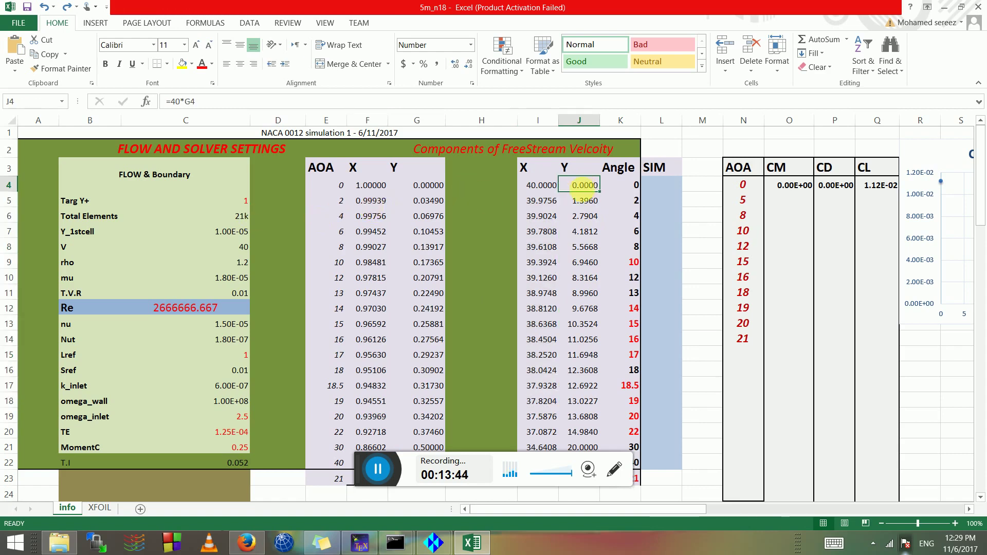
{"action": "double_click", "coordinate": [576, 187]}
{"action": "double_click", "coordinate": [569, 185]}
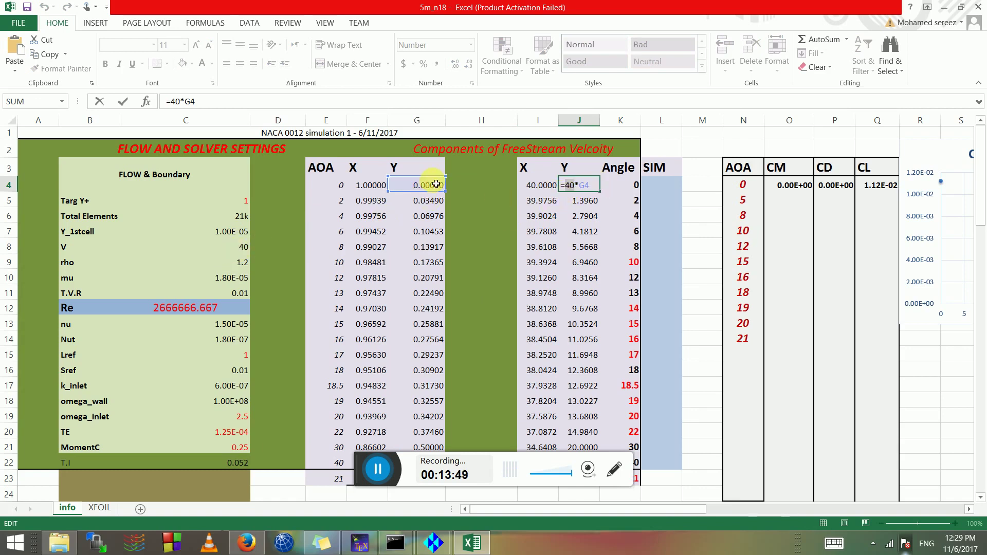
{"action": "key", "text": "Escape"}
{"action": "left_click_drag", "start_coordinate": [583, 186], "coordinate": [586, 448]}
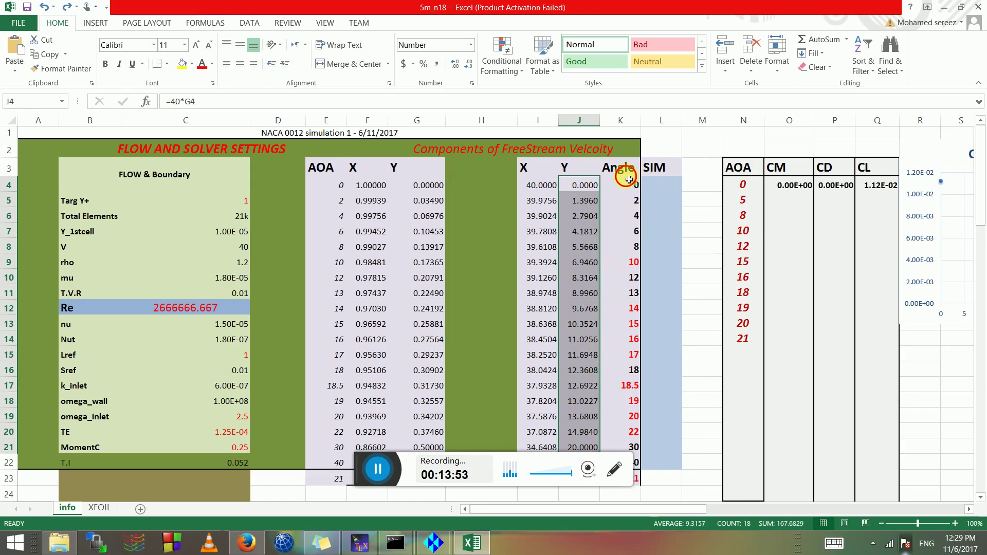
{"action": "left_click_drag", "start_coordinate": [626, 169], "coordinate": [628, 449]}
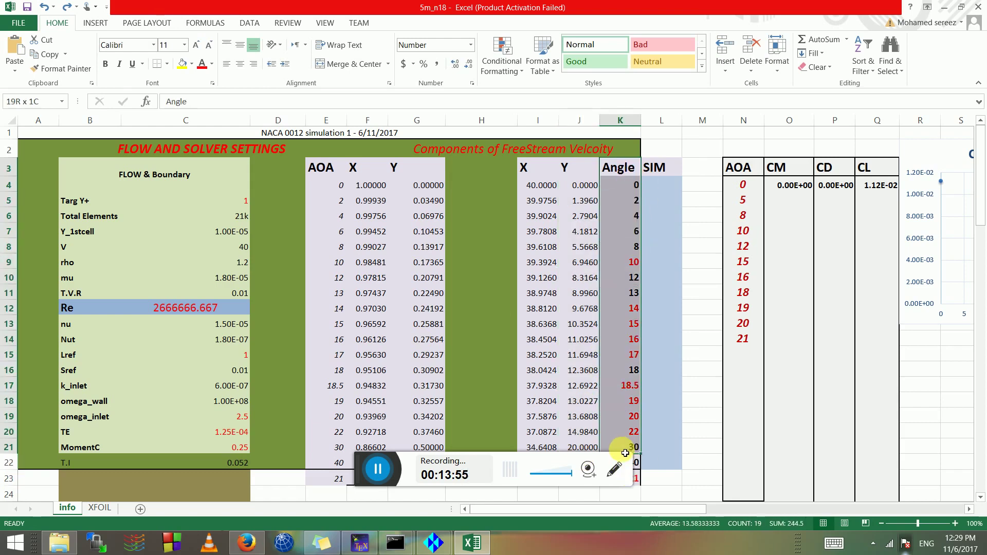
Step: Examine the angle of attack calculator below and the velocity component tables above it
{"action": "left_click", "coordinate": [692, 204]}
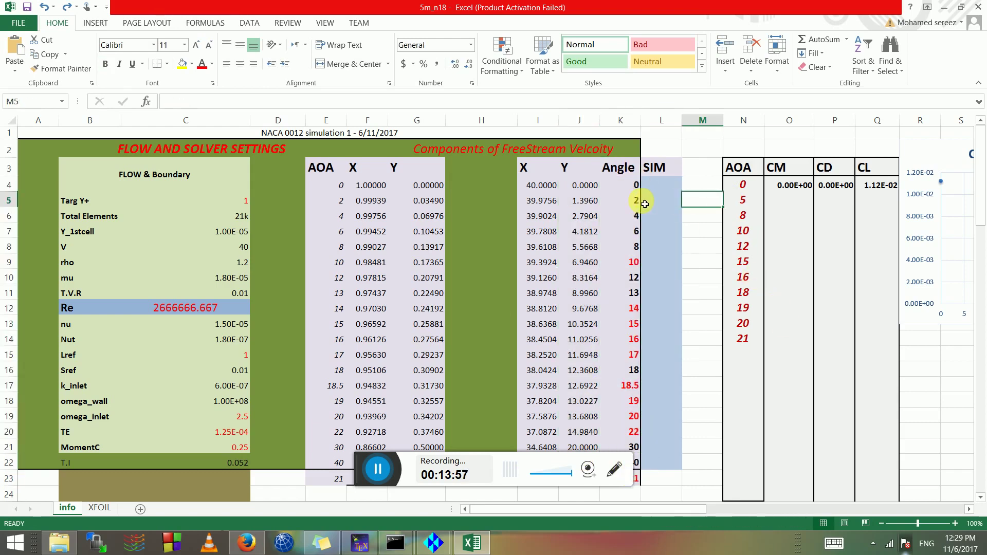
{"action": "scroll", "coordinate": [638, 196], "scroll_direction": "down", "scroll_amount": 3}
{"action": "scroll", "coordinate": [530, 303], "scroll_direction": "down", "scroll_amount": 3}
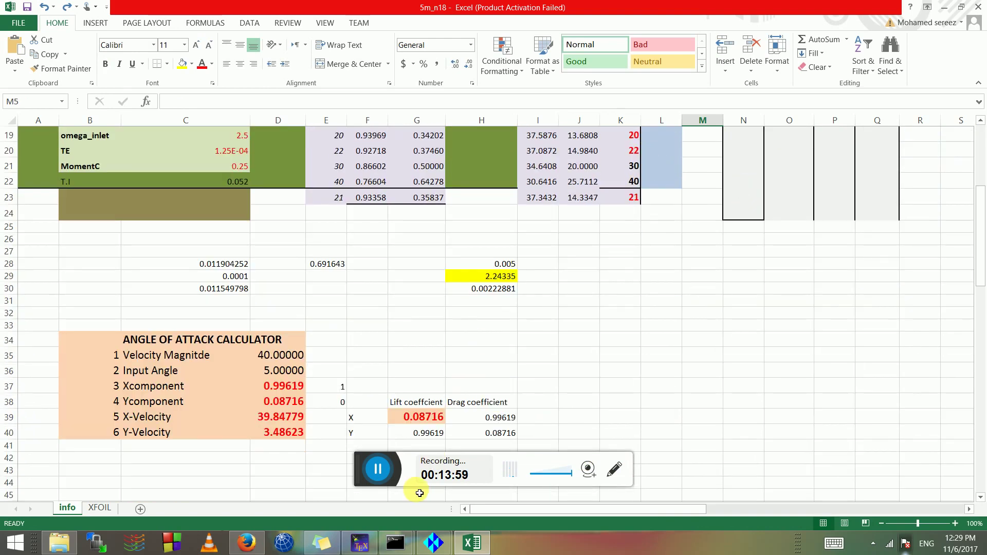
{"action": "left_click", "coordinate": [535, 291]}
{"action": "scroll", "coordinate": [524, 295], "scroll_direction": "up", "scroll_amount": 2}
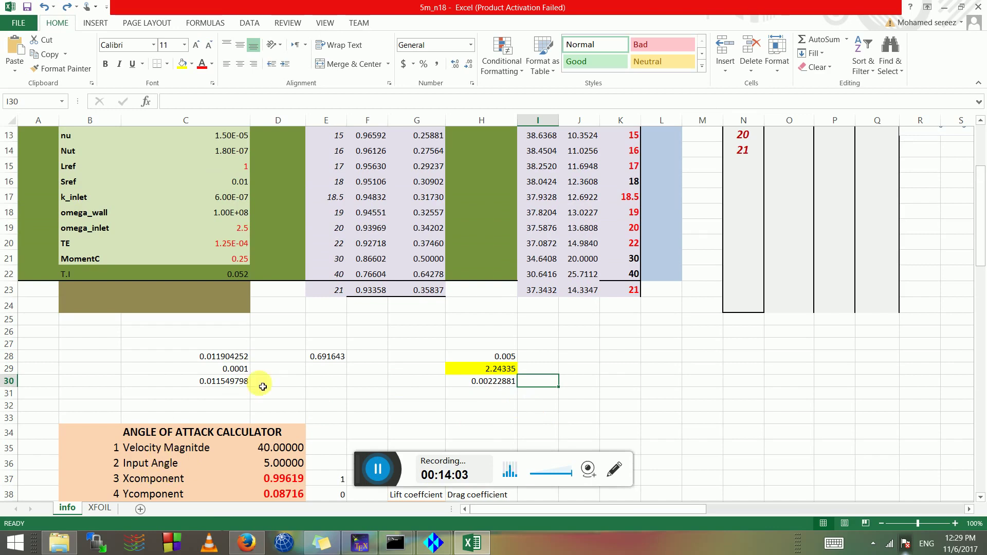
{"action": "scroll", "coordinate": [347, 345], "scroll_direction": "up", "scroll_amount": 4}
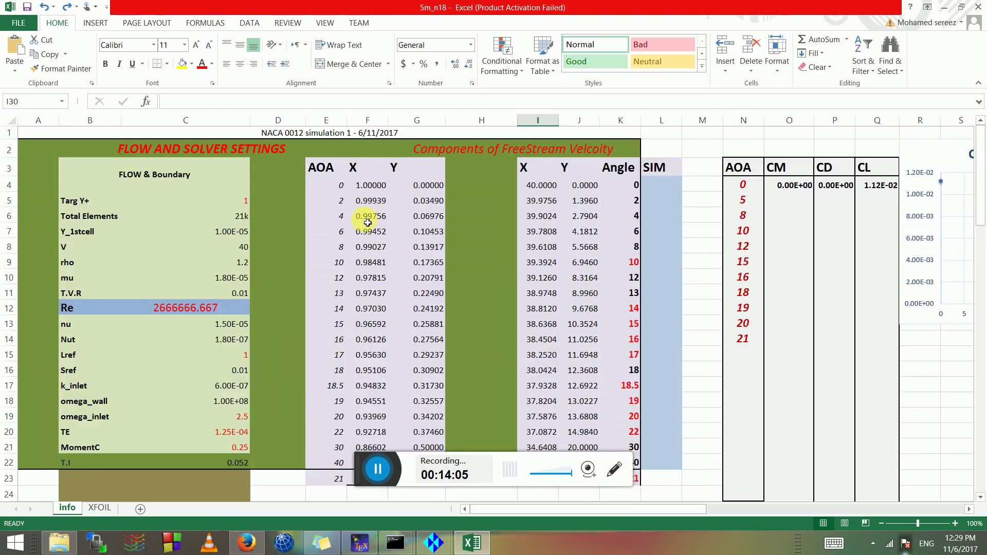
{"action": "scroll", "coordinate": [399, 239], "scroll_direction": "down", "scroll_amount": 2}
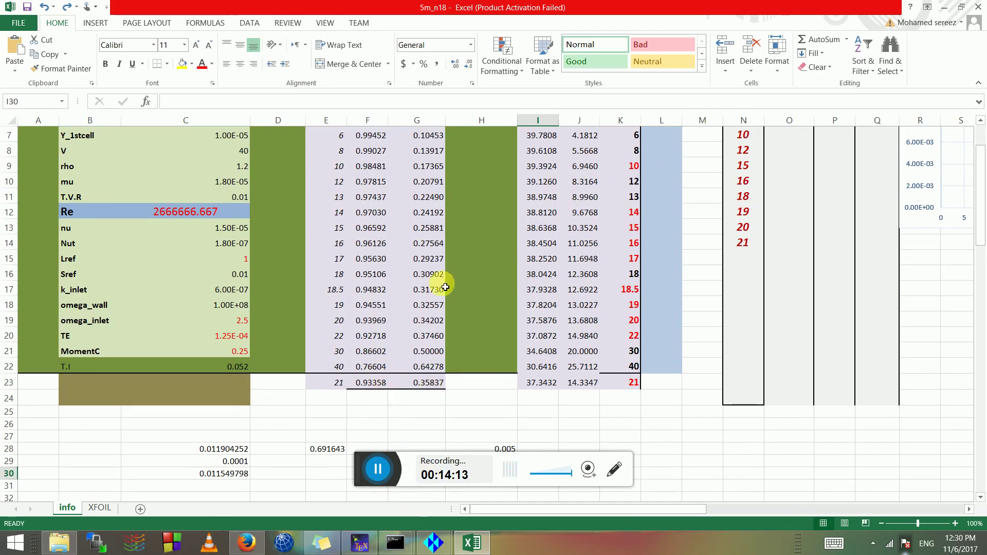
{"action": "scroll", "coordinate": [446, 408], "scroll_direction": "up", "scroll_amount": 1}
{"action": "scroll", "coordinate": [446, 408], "scroll_direction": "up", "scroll_amount": 2}
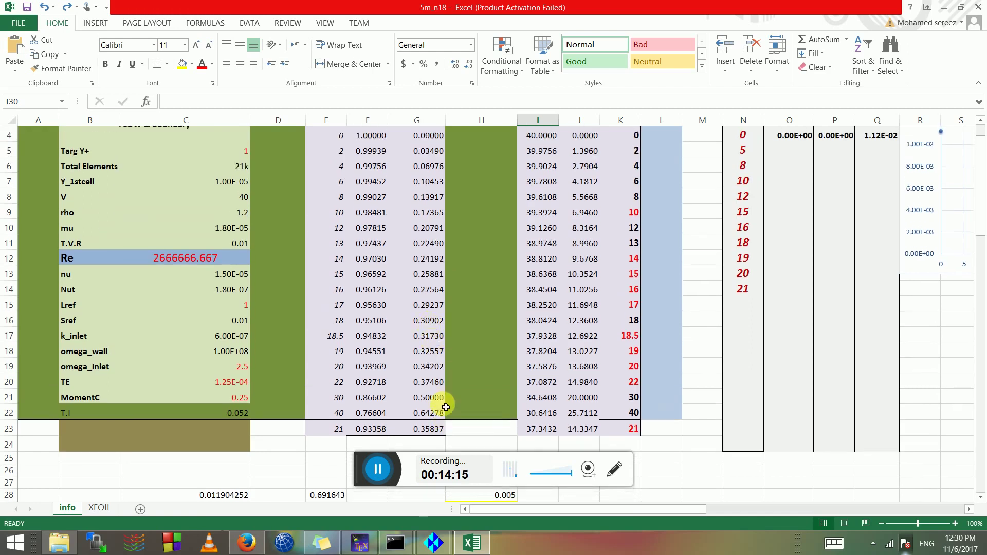
{"action": "scroll", "coordinate": [469, 347], "scroll_direction": "up", "scroll_amount": 3}
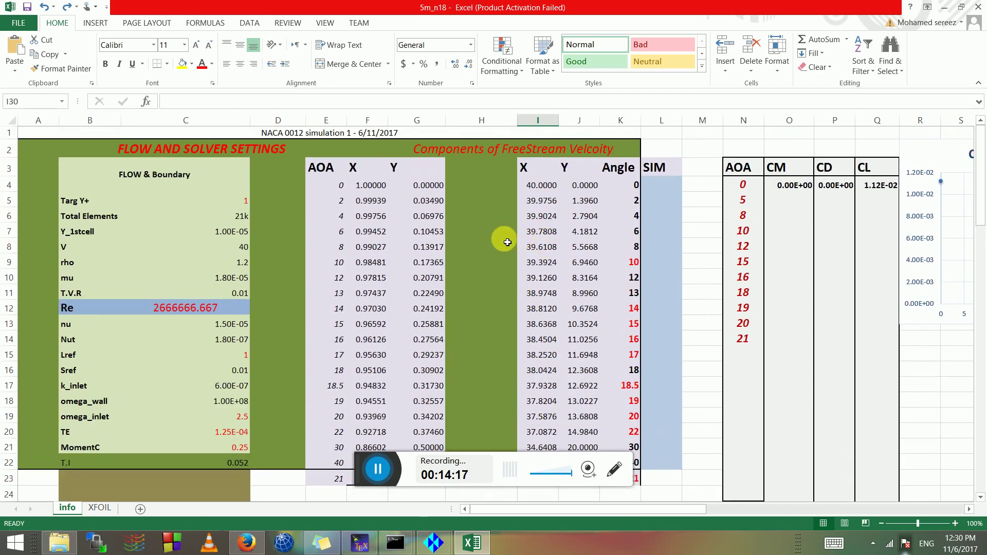
Step: Switch to the ICEM CFD A0 project and hide the pre-mesh so only the airfoil blocking edges show
{"action": "mouse_move", "coordinate": [434, 542]}
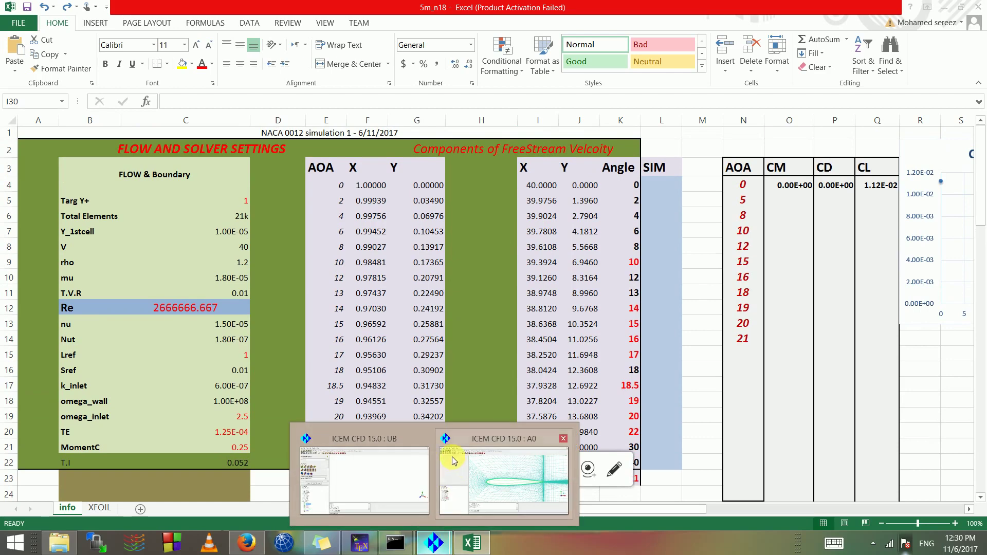
{"action": "left_click", "coordinate": [511, 464]}
{"action": "scroll", "coordinate": [525, 275], "scroll_direction": "down", "scroll_amount": 2}
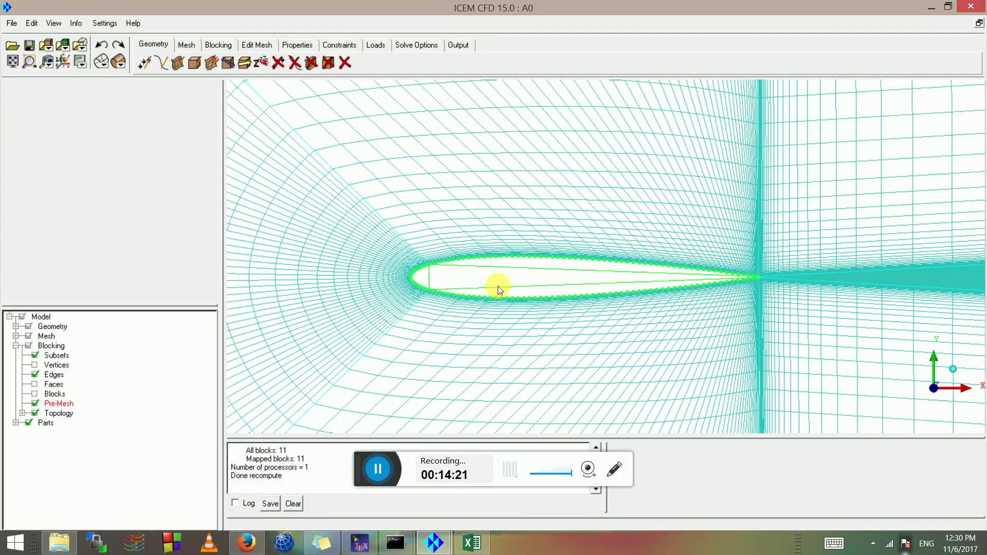
{"action": "scroll", "coordinate": [523, 279], "scroll_direction": "up", "scroll_amount": 3}
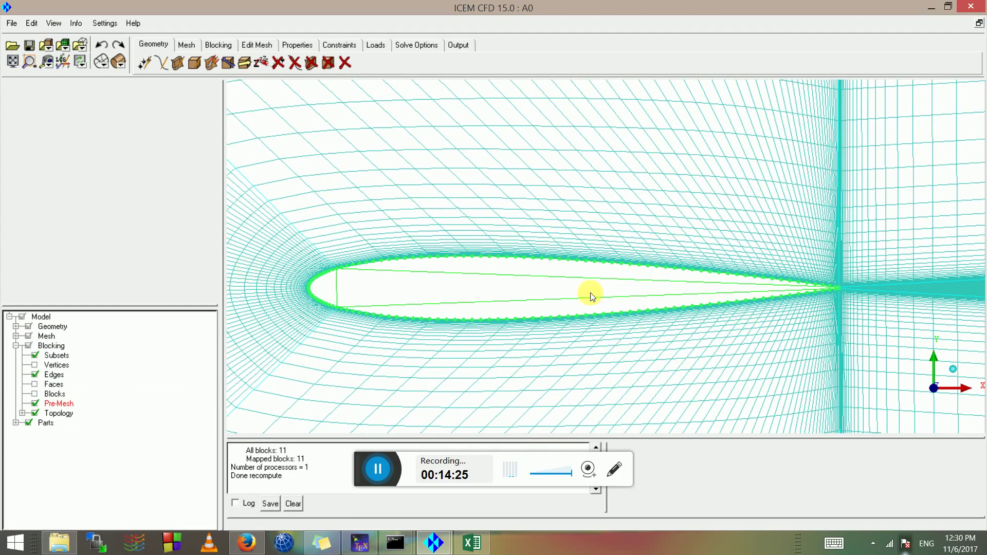
{"action": "left_click", "coordinate": [35, 404]}
{"action": "scroll", "coordinate": [503, 349], "scroll_direction": "down", "scroll_amount": 1}
{"action": "scroll", "coordinate": [503, 349], "scroll_direction": "down", "scroll_amount": 2}
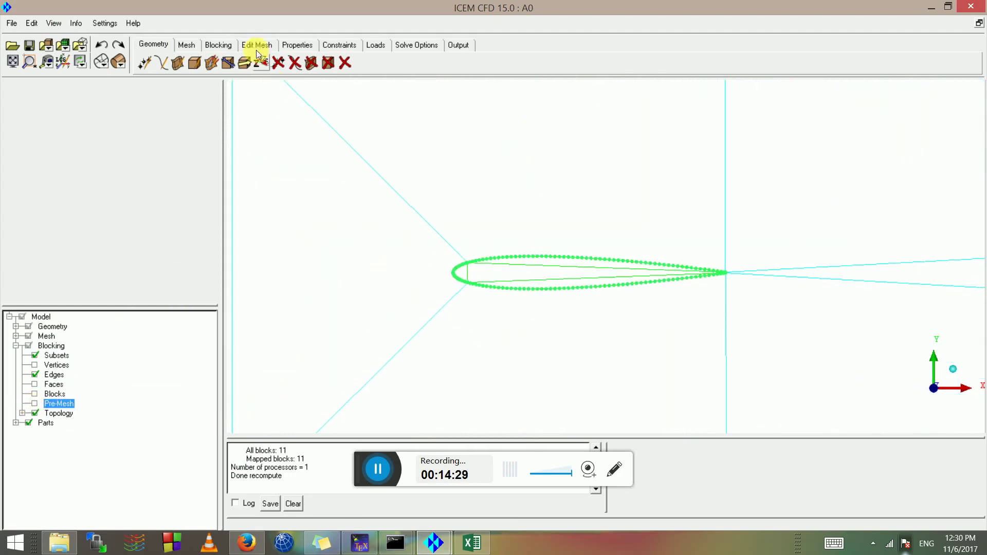
Step: Set up a block rotation about the Z axis with an angle of -10, transforming the geometry also
{"action": "left_click", "coordinate": [218, 44]}
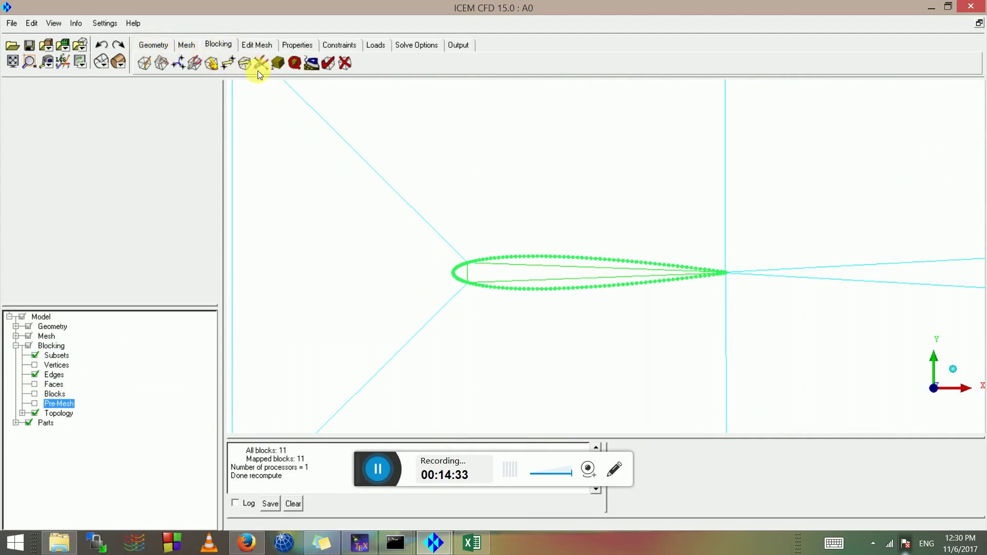
{"action": "left_click", "coordinate": [245, 63]}
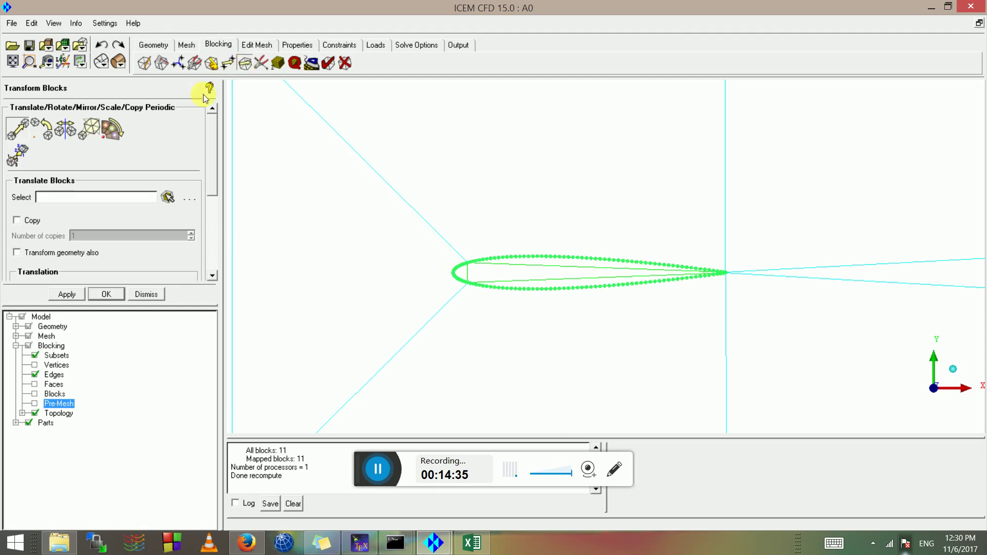
{"action": "left_click", "coordinate": [45, 130]}
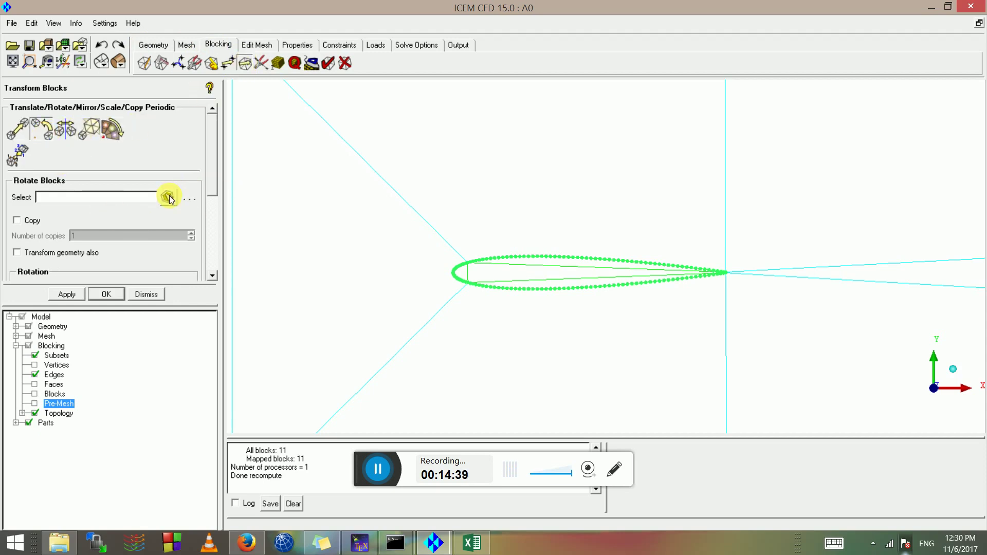
{"action": "left_click_drag", "start_coordinate": [212, 181], "coordinate": [215, 202]}
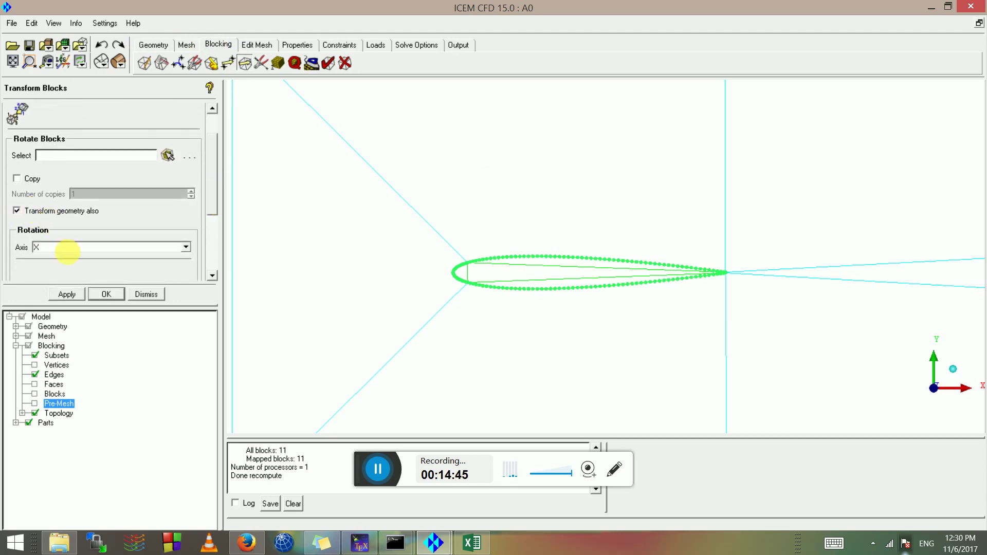
{"action": "left_click", "coordinate": [67, 249]}
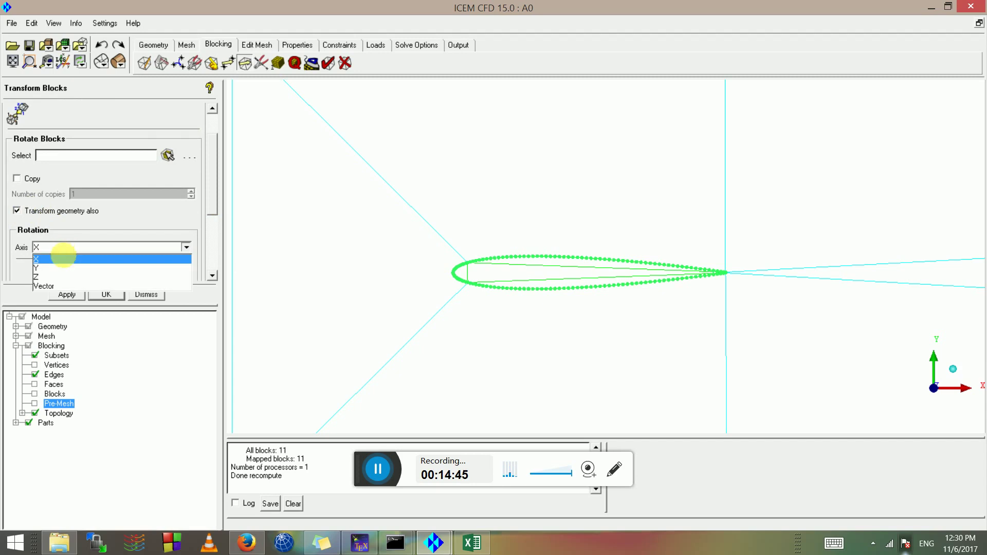
{"action": "left_click", "coordinate": [37, 279]}
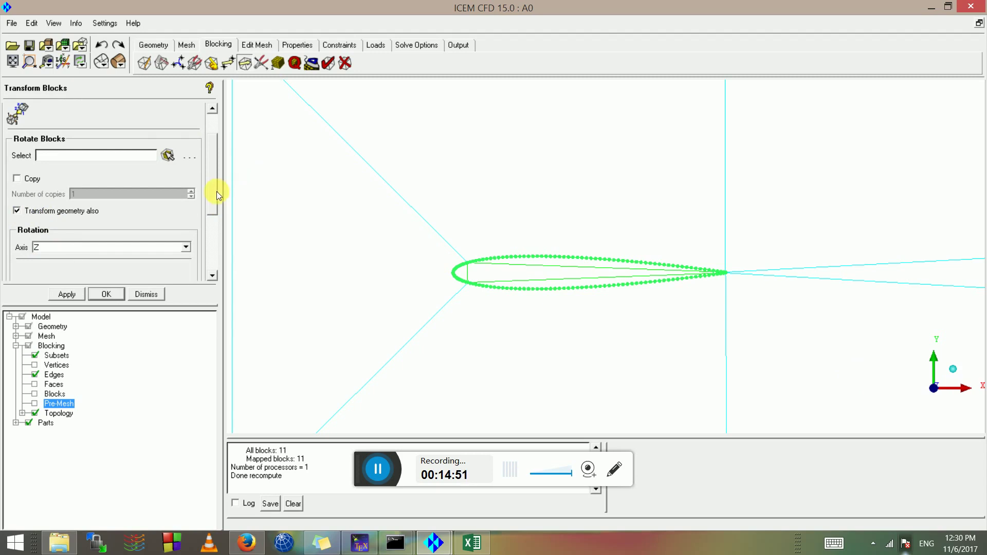
{"action": "left_click_drag", "start_coordinate": [217, 191], "coordinate": [221, 240]}
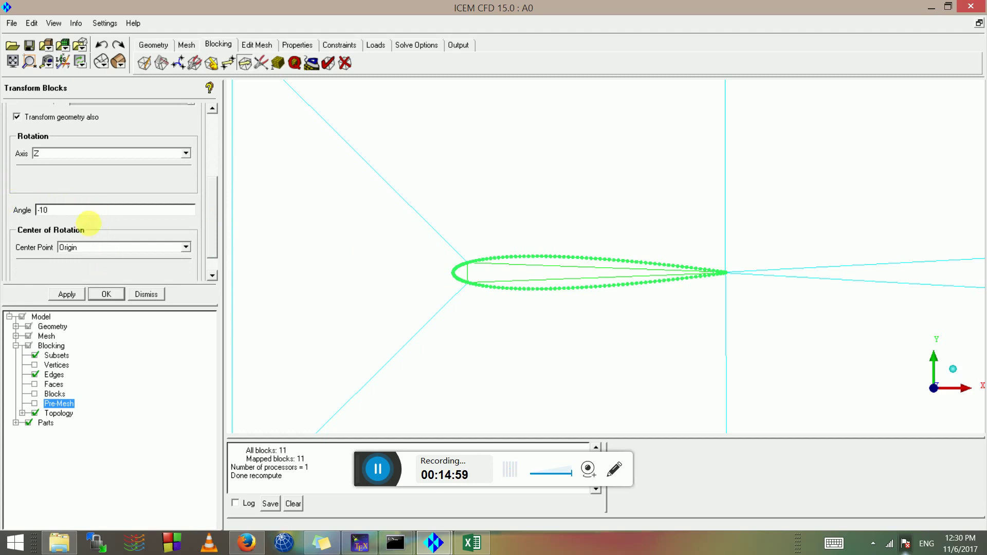
Step: Set the center of rotation to Centroid and apply the rotation to all blocks and the airfoil geometry
{"action": "left_click", "coordinate": [86, 249]}
{"action": "left_click", "coordinate": [72, 266]}
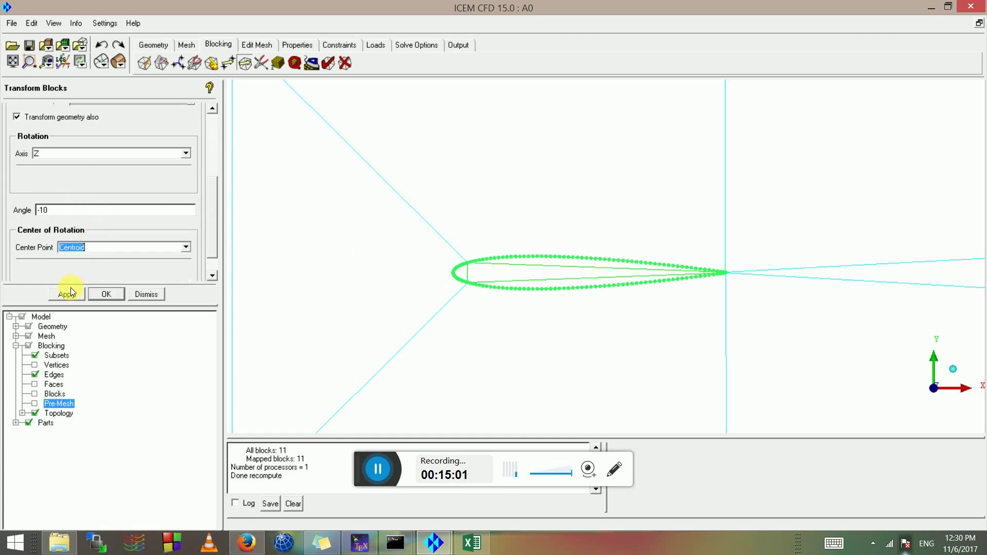
{"action": "left_click", "coordinate": [99, 253]}
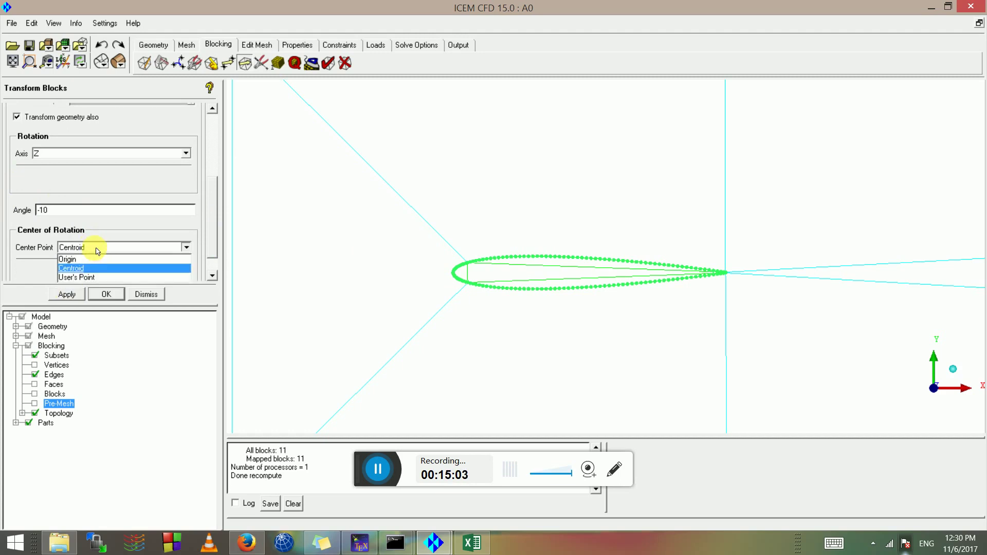
{"action": "left_click", "coordinate": [78, 268]}
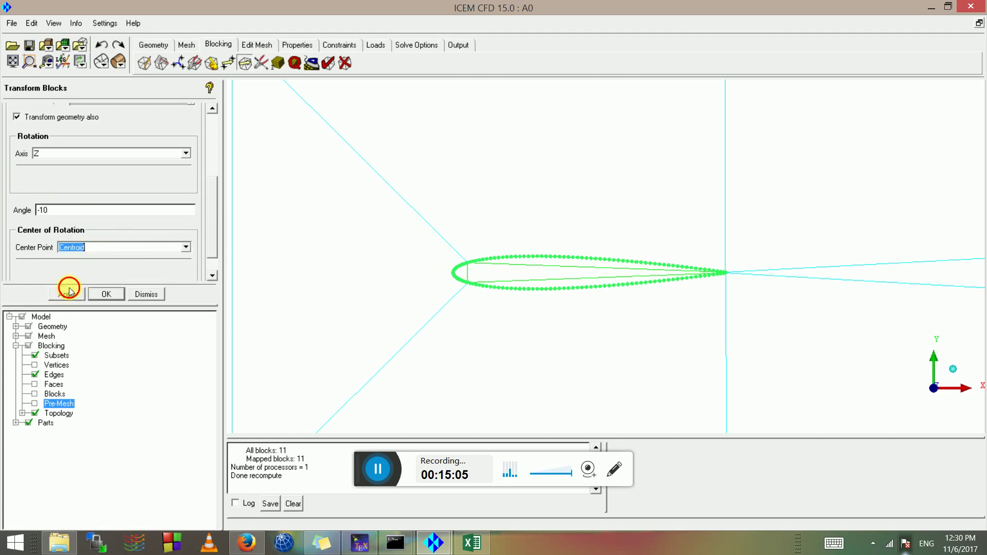
{"action": "left_click", "coordinate": [69, 292]}
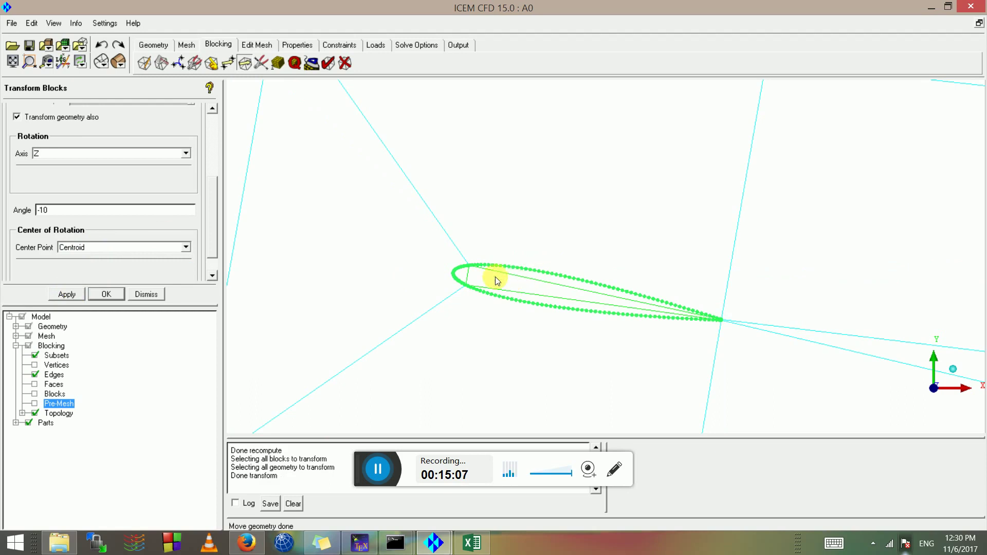
{"action": "scroll", "coordinate": [590, 332], "scroll_direction": "up", "scroll_amount": 5}
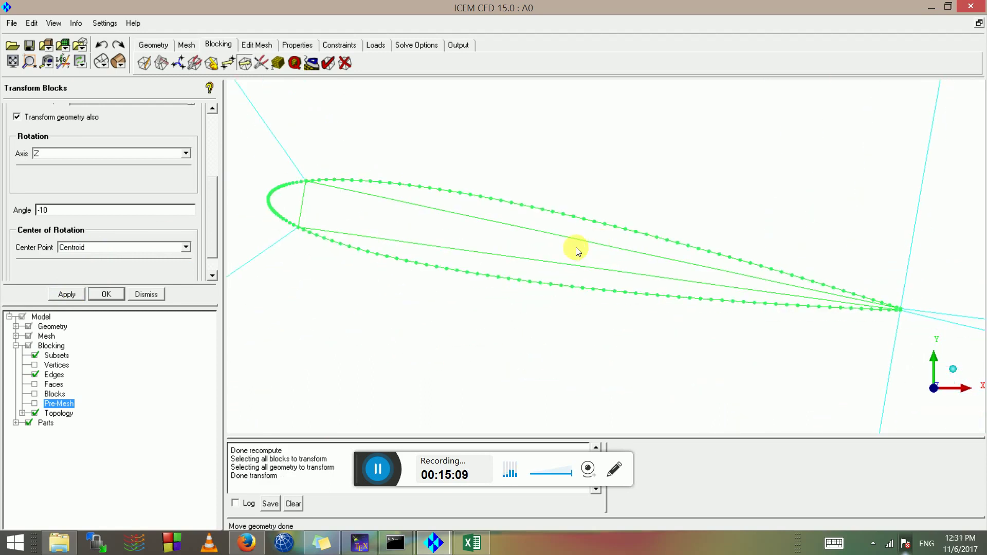
Step: Show the pre-mesh on the rotated blocking and inspect the mesh around the airfoil
{"action": "left_click", "coordinate": [35, 403]}
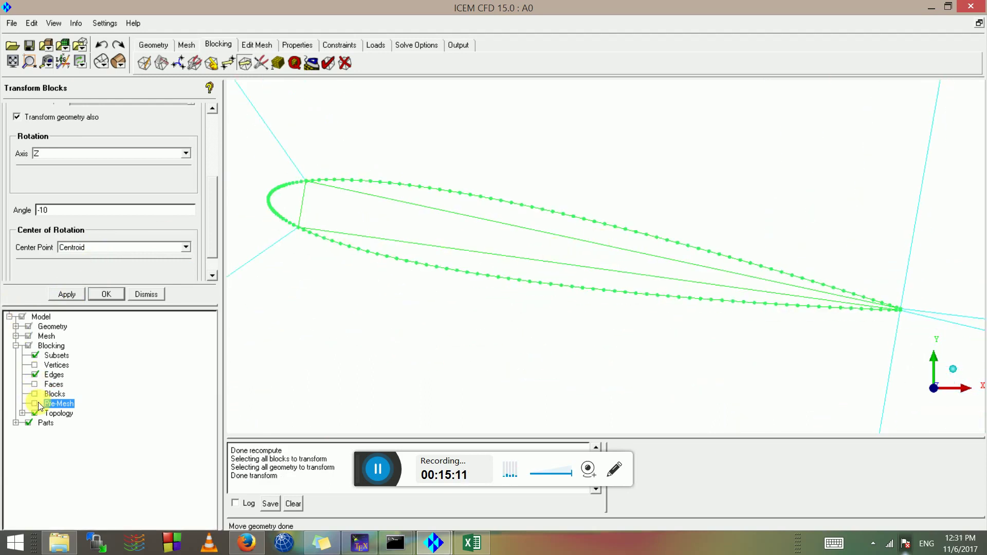
{"action": "left_click", "coordinate": [387, 322]}
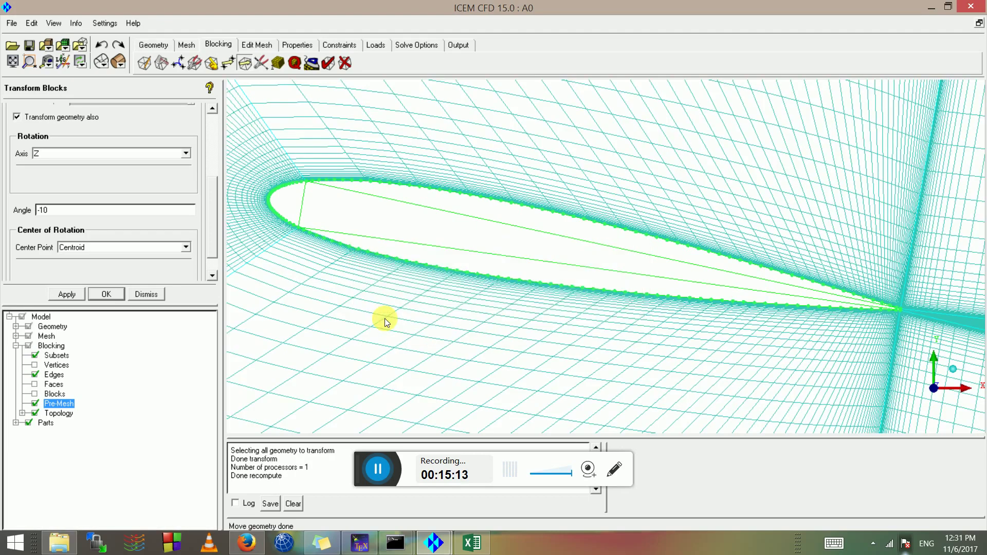
{"action": "scroll", "coordinate": [471, 276], "scroll_direction": "down", "scroll_amount": 5}
{"action": "scroll", "coordinate": [488, 258], "scroll_direction": "down", "scroll_amount": 6}
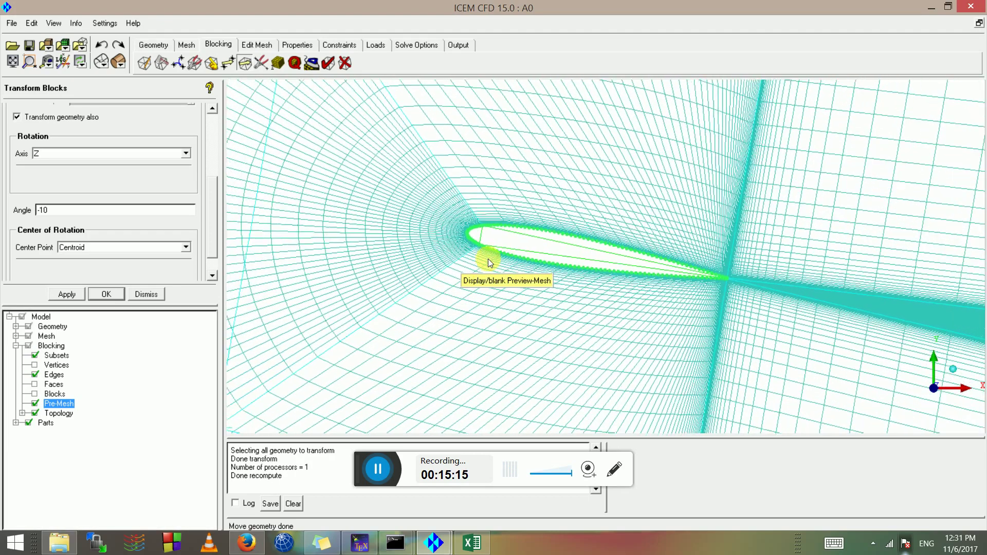
{"action": "scroll", "coordinate": [509, 276], "scroll_direction": "up", "scroll_amount": 6}
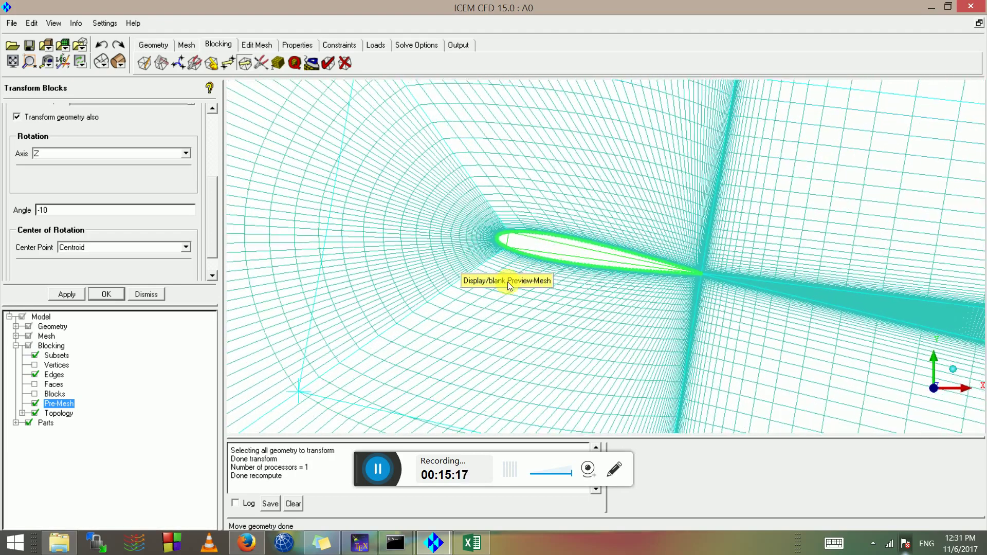
{"action": "scroll", "coordinate": [476, 304], "scroll_direction": "up", "scroll_amount": 1}
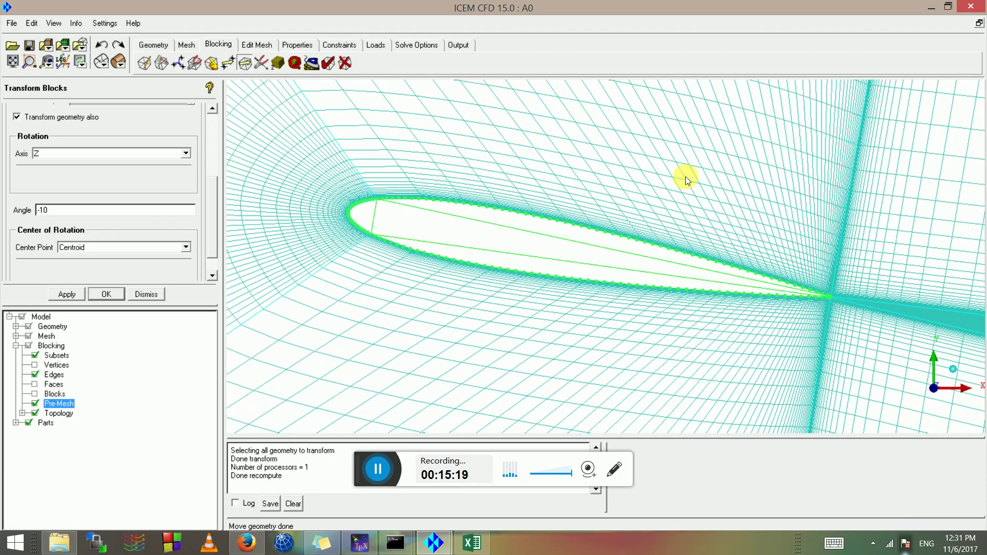
{"action": "scroll", "coordinate": [491, 226], "scroll_direction": "up", "scroll_amount": 2}
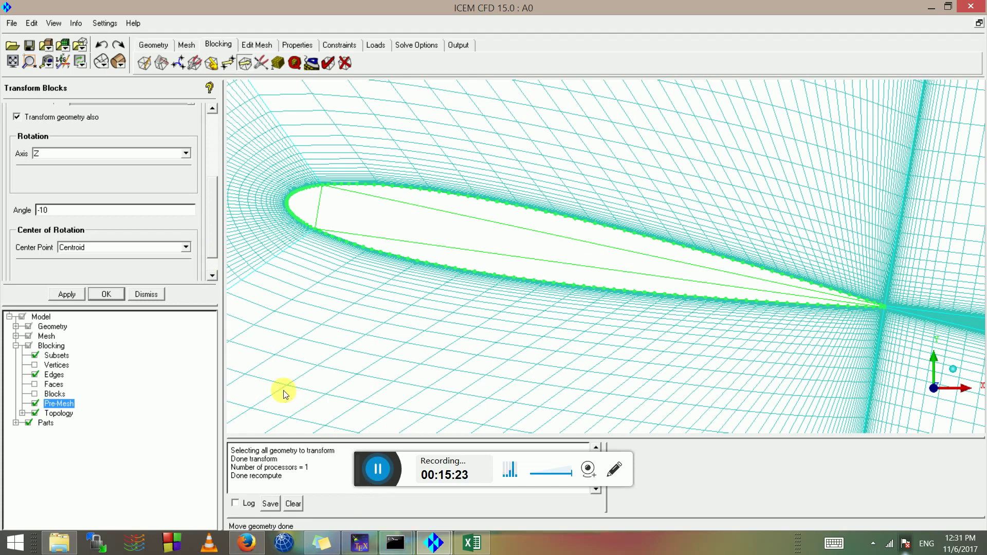
Step: Switch to the 5m_n18 Excel workbook and check the reference length and the X and Y velocity cells for angle 0
{"action": "left_click", "coordinate": [472, 543]}
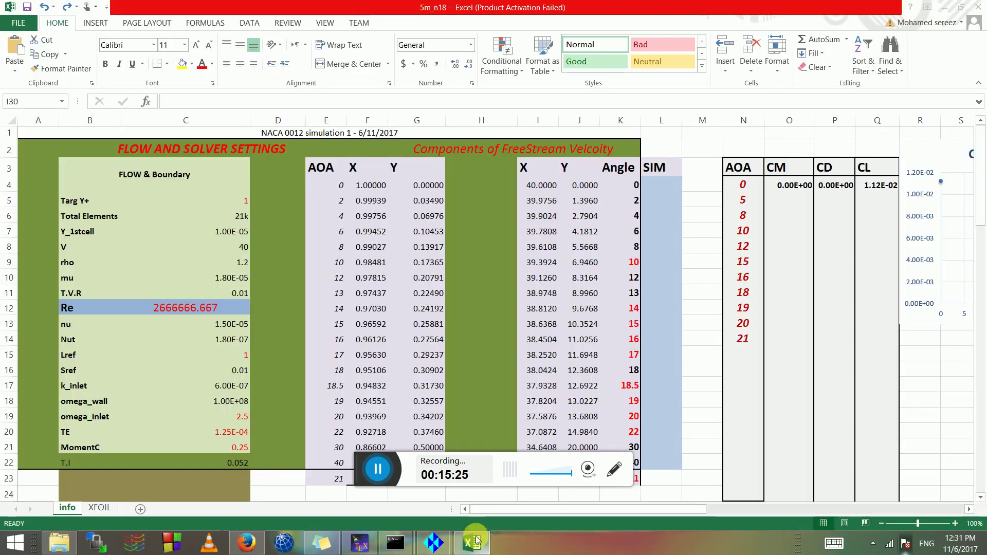
{"action": "left_click", "coordinate": [176, 356]}
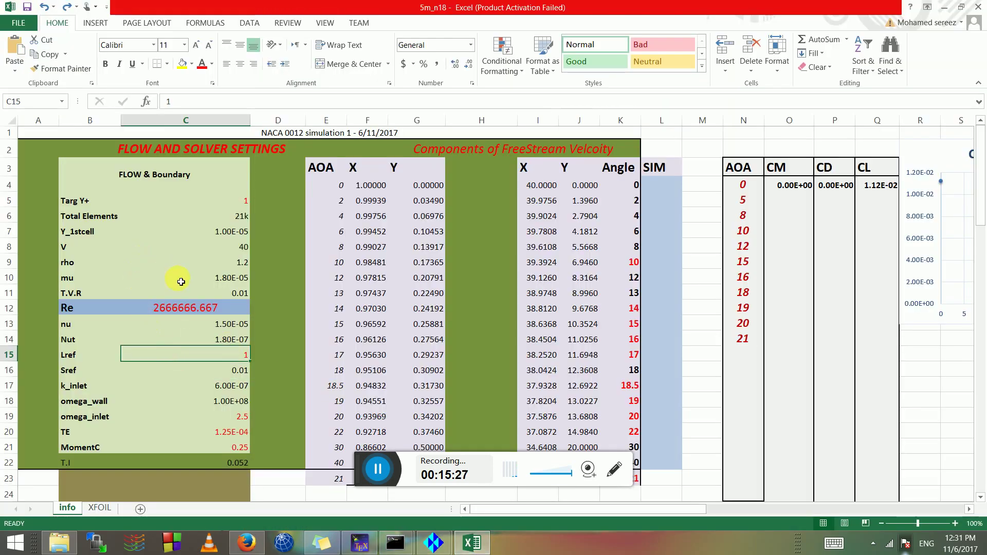
{"action": "left_click", "coordinate": [547, 188]}
{"action": "left_click", "coordinate": [586, 185]}
{"action": "left_click", "coordinate": [526, 186]}
{"action": "left_click", "coordinate": [592, 186]}
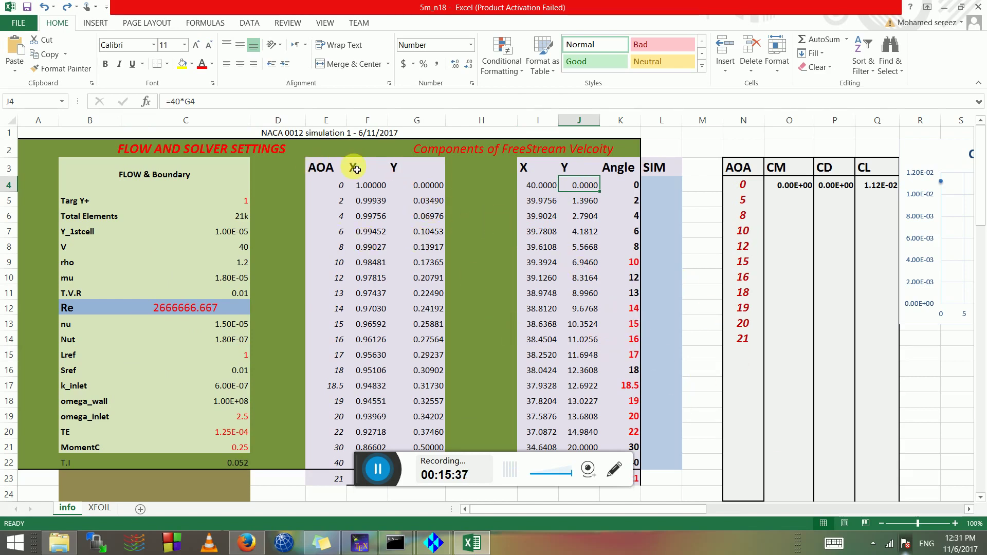
Step: Examine the X and Y components for the lift and drag coefficients beside the angle of attack calculator
{"action": "scroll", "coordinate": [406, 216], "scroll_direction": "down", "scroll_amount": 11}
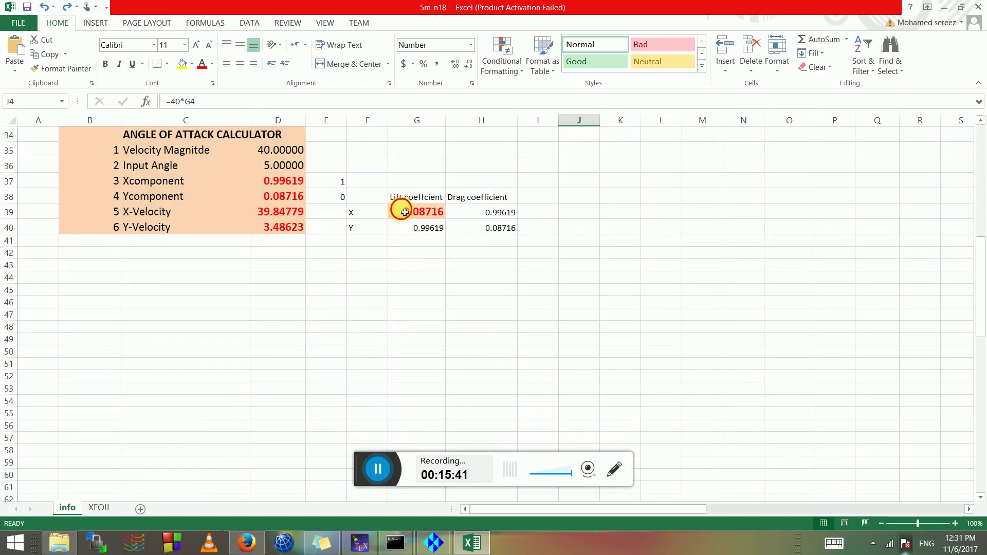
{"action": "left_click_drag", "start_coordinate": [399, 209], "coordinate": [489, 226]}
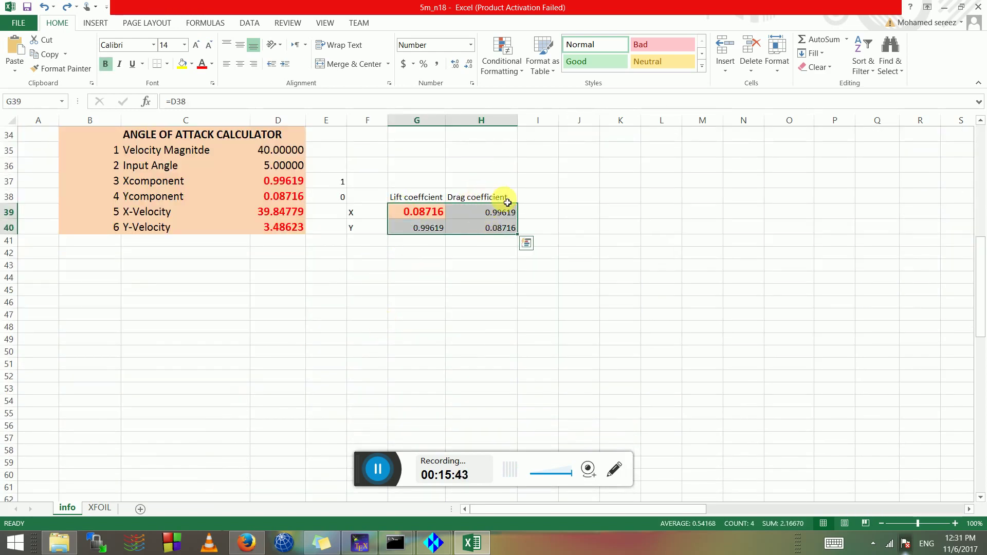
{"action": "left_click", "coordinate": [452, 261]}
{"action": "left_click", "coordinate": [426, 240]}
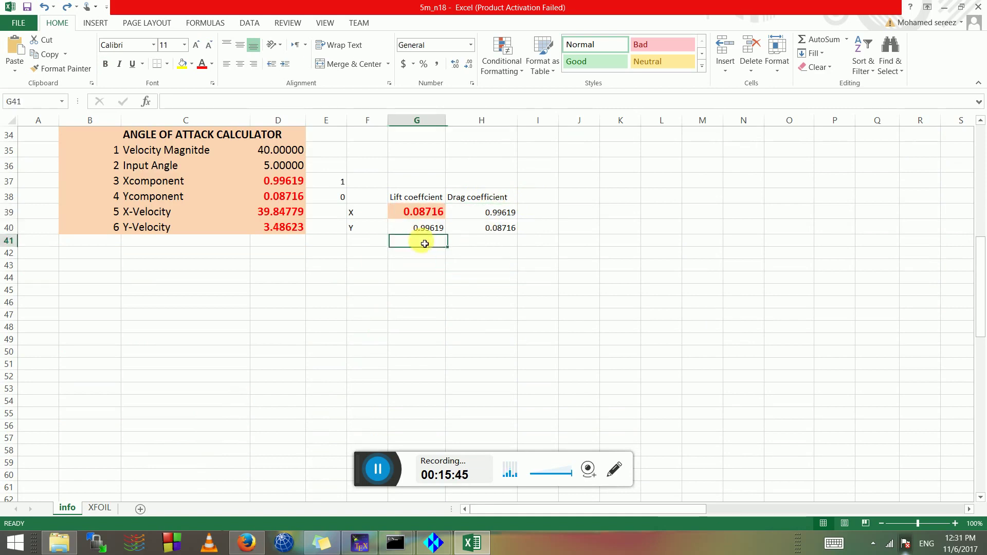
{"action": "scroll", "coordinate": [438, 227], "scroll_direction": "up", "scroll_amount": 3}
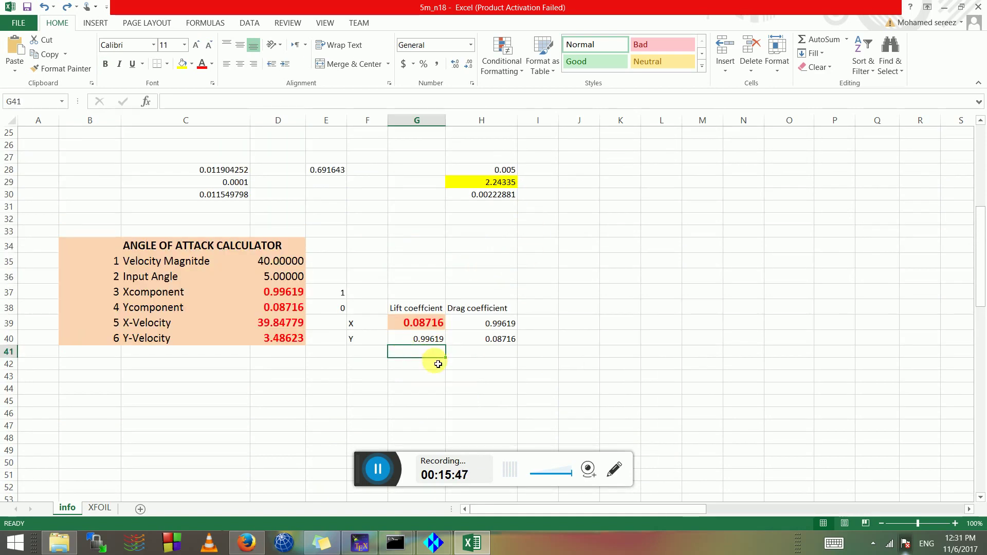
{"action": "scroll", "coordinate": [463, 349], "scroll_direction": "up", "scroll_amount": 8}
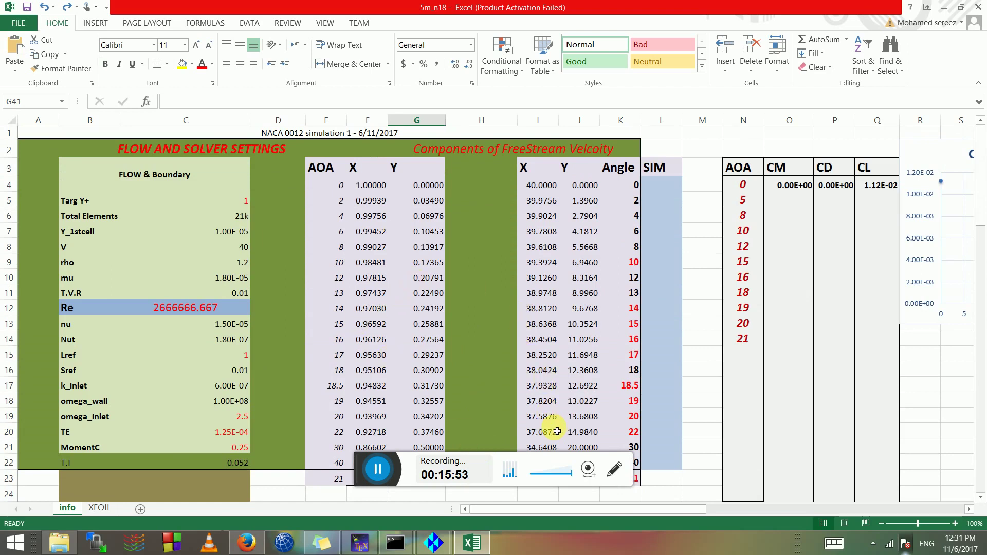
Step: Review the AOA column from 0 to 40 degrees, including the 16-degree entry, alongside the freestream velocity components
{"action": "scroll", "coordinate": [517, 274], "scroll_direction": "down", "scroll_amount": 2}
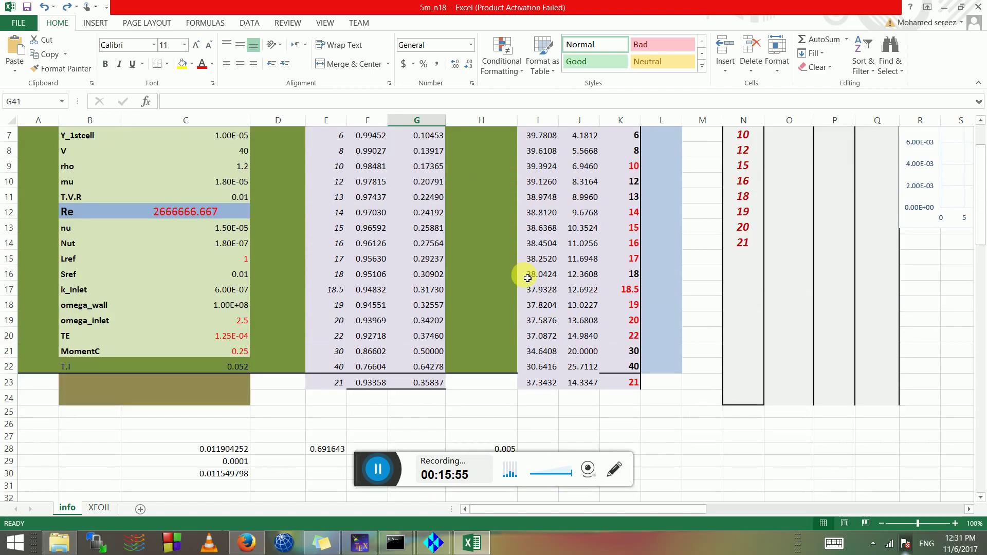
{"action": "scroll", "coordinate": [460, 317], "scroll_direction": "up", "scroll_amount": 2}
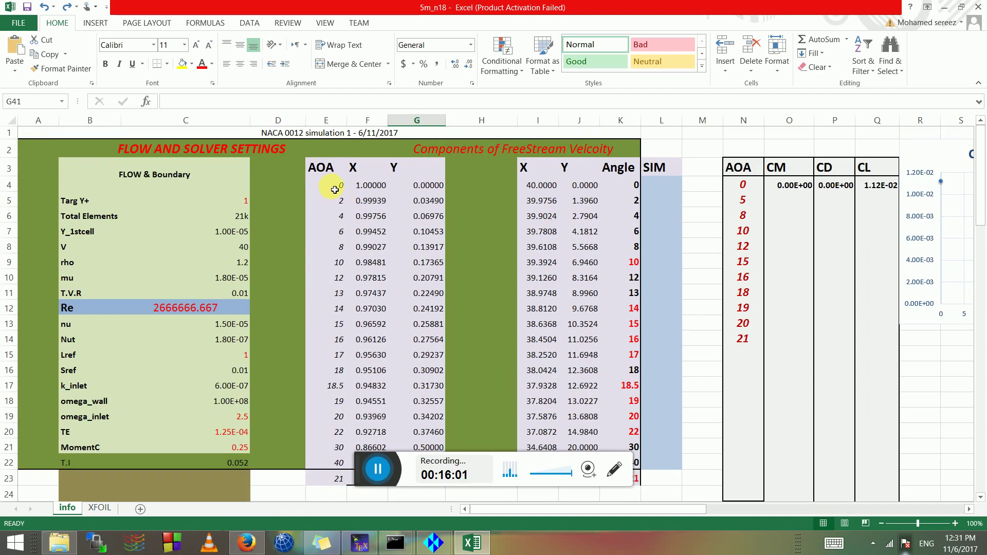
{"action": "scroll", "coordinate": [337, 189], "scroll_direction": "down", "scroll_amount": 1}
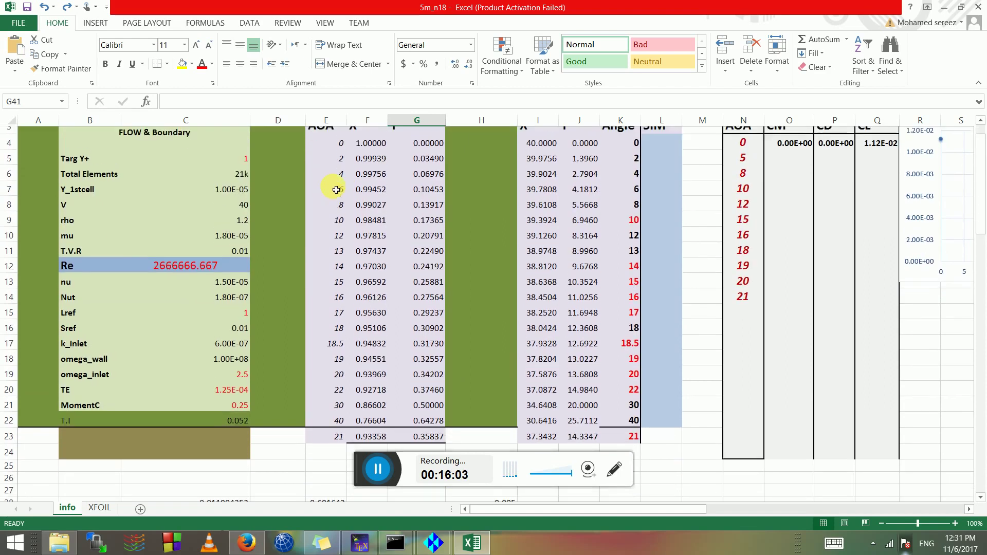
{"action": "scroll", "coordinate": [337, 191], "scroll_direction": "up", "scroll_amount": 1}
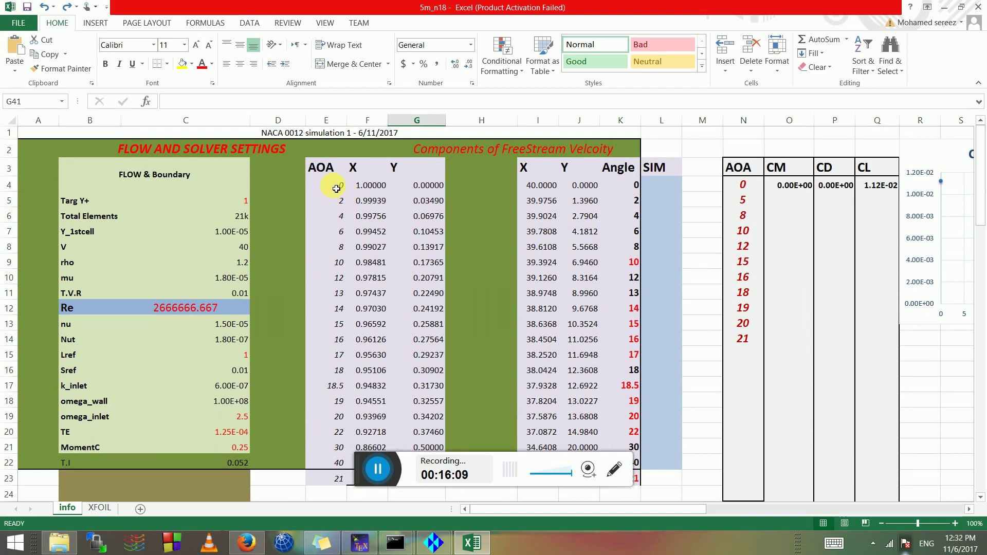
{"action": "left_click_drag", "start_coordinate": [337, 191], "coordinate": [340, 461]}
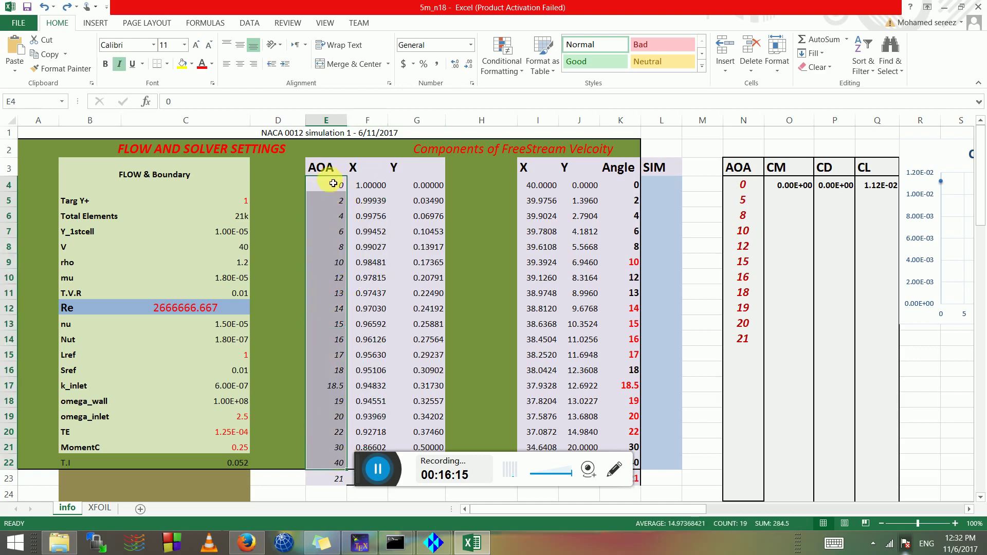
{"action": "left_click", "coordinate": [340, 345]}
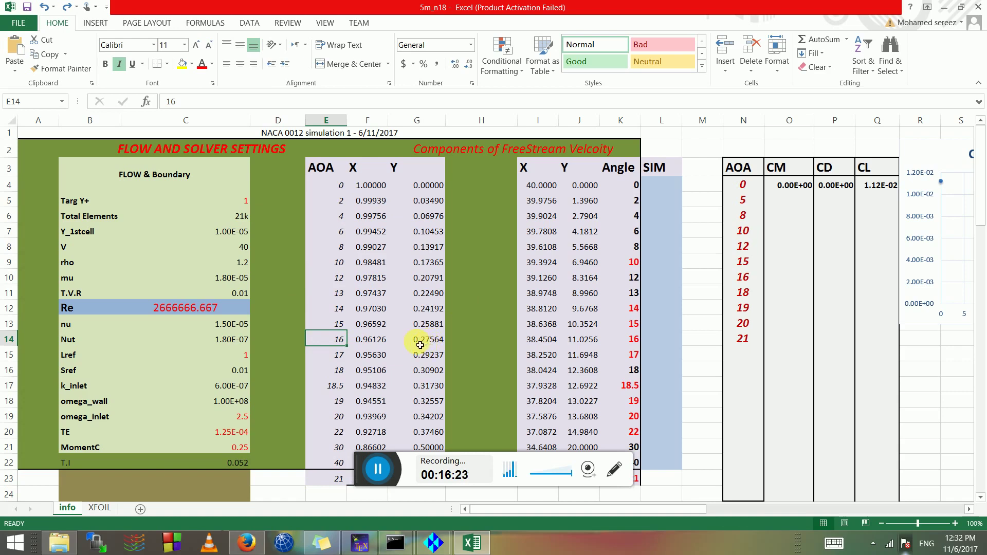
{"action": "scroll", "coordinate": [532, 322], "scroll_direction": "down", "scroll_amount": 4}
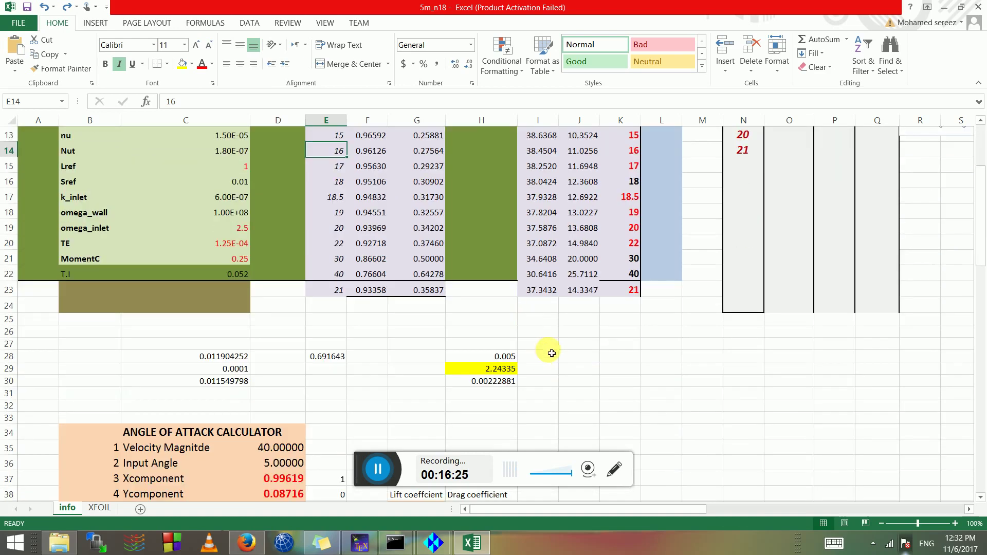
{"action": "left_click", "coordinate": [584, 344]}
{"action": "scroll", "coordinate": [584, 344], "scroll_direction": "up", "scroll_amount": 4}
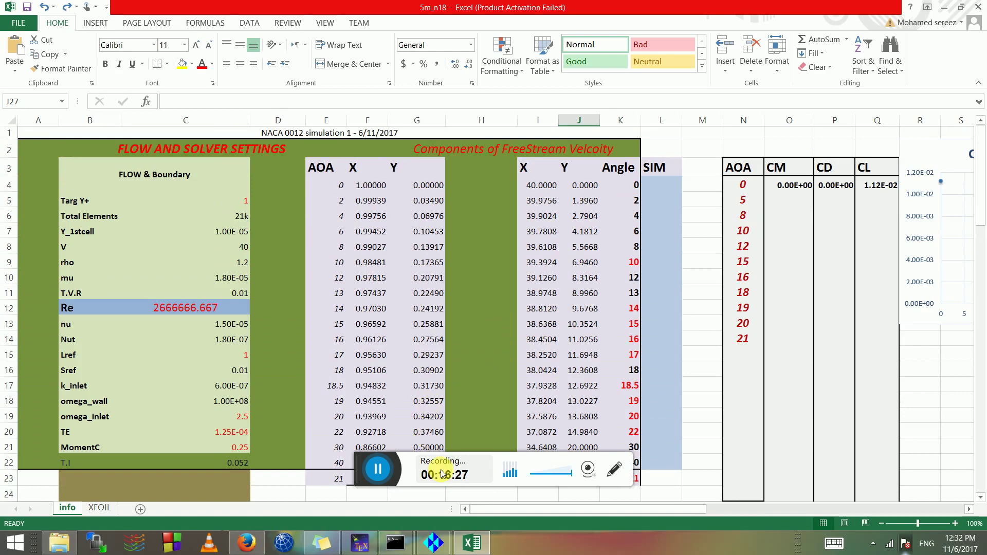